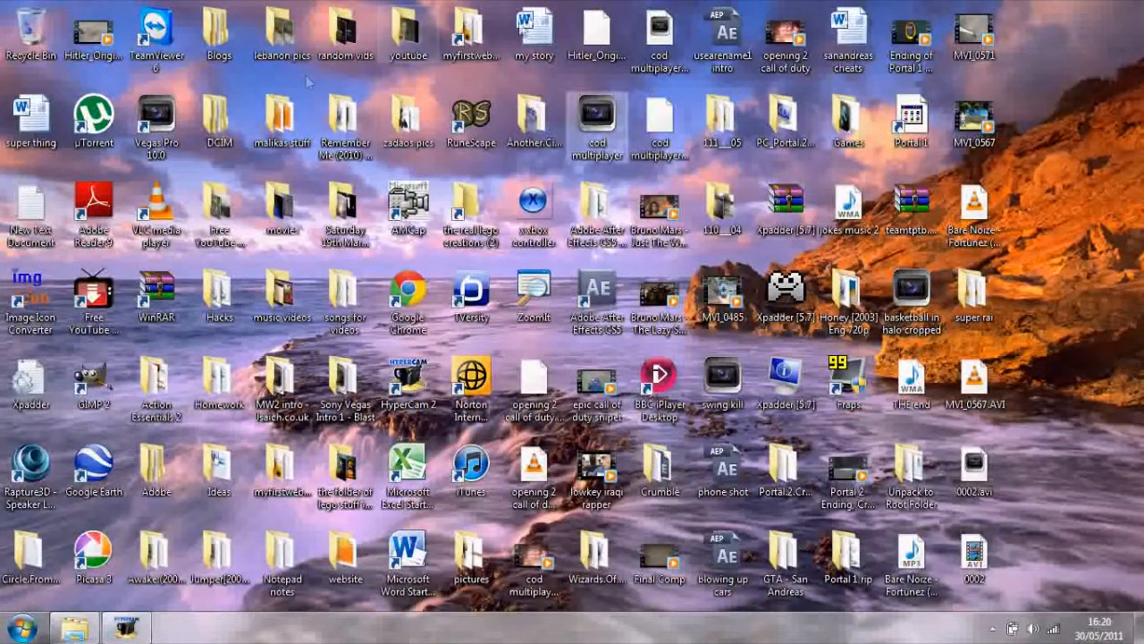
- Launch Vegas Pro and delete the backyard clip's audio event, keeping only its video
double_click(161, 121)
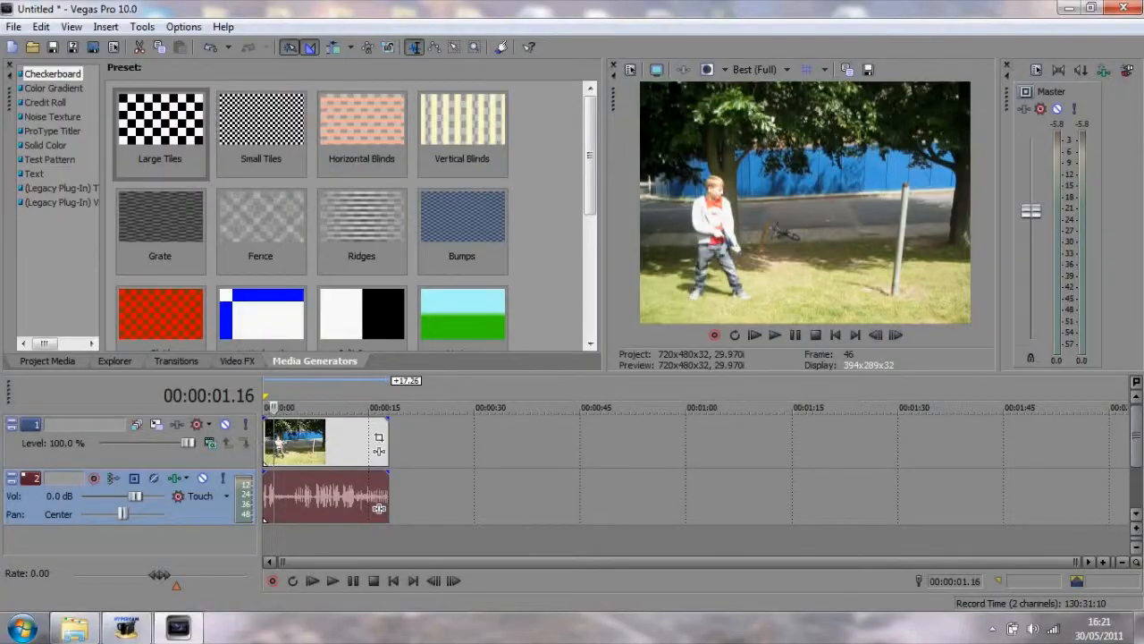
left_click(308, 438)
left_click(277, 447)
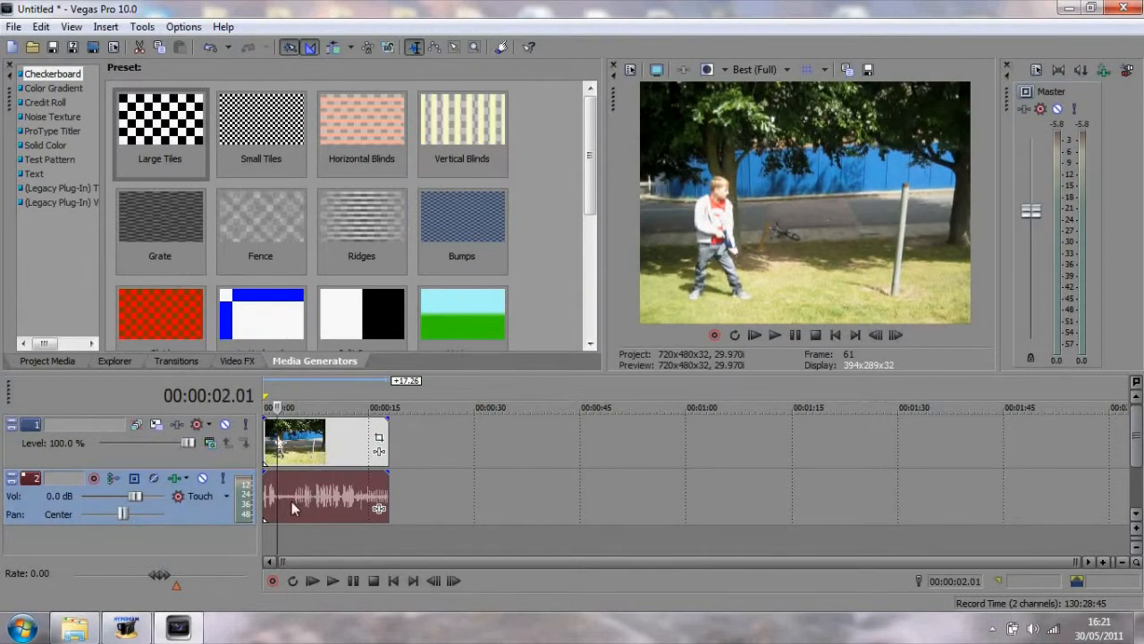
left_click(291, 506)
key("Delete")
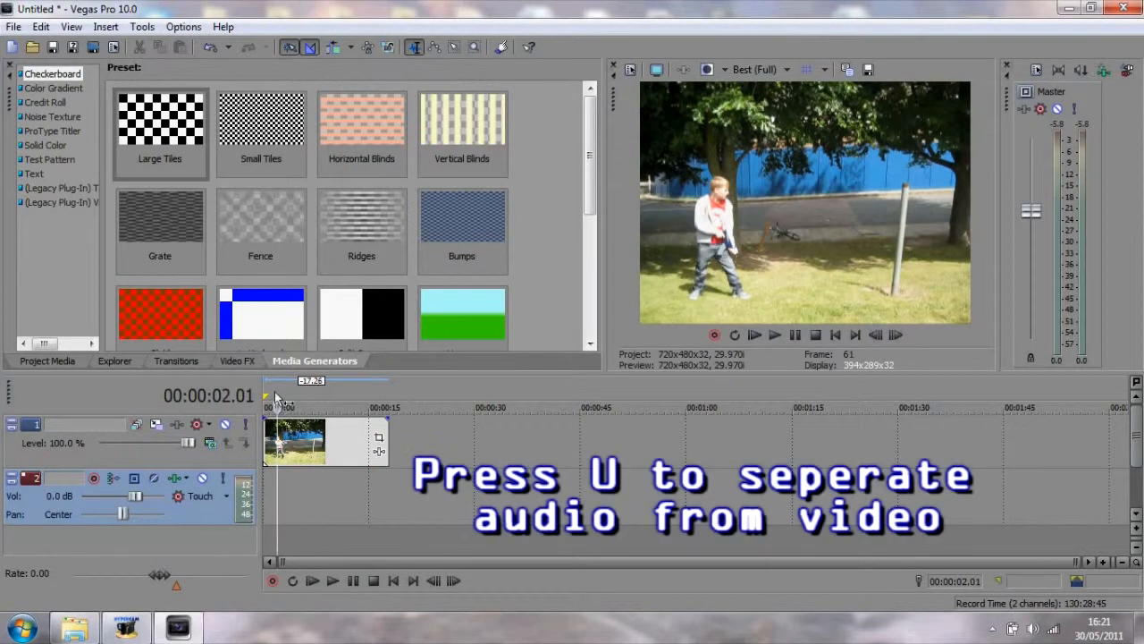
- Play the backyard clip from the start, then scrub to about three seconds
left_click_drag(277, 393, 266, 394)
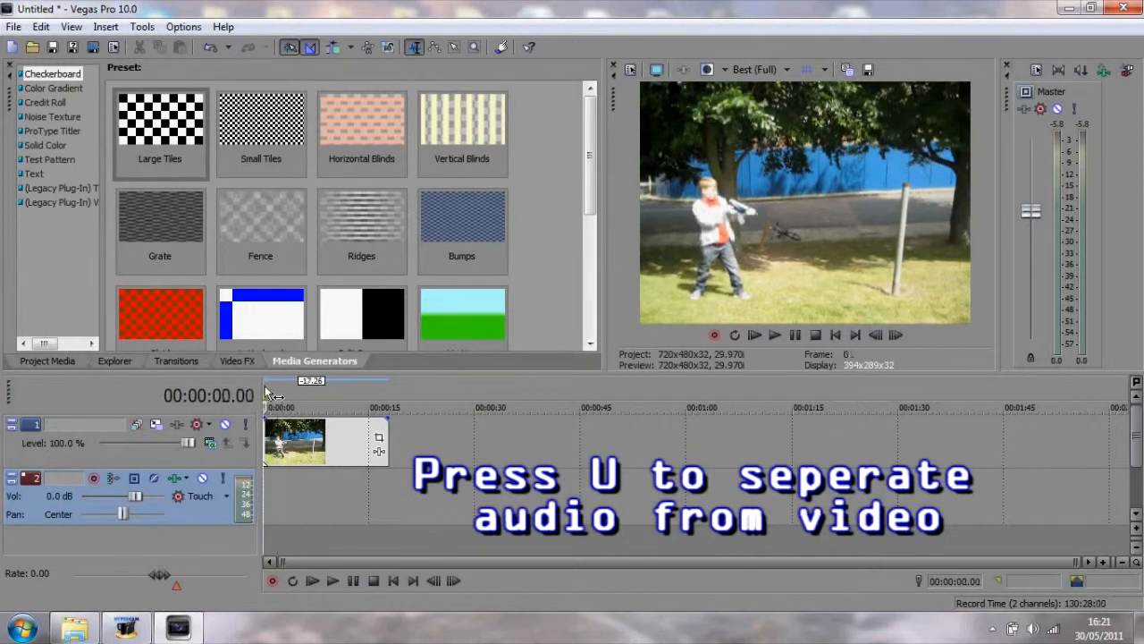
left_click(776, 335)
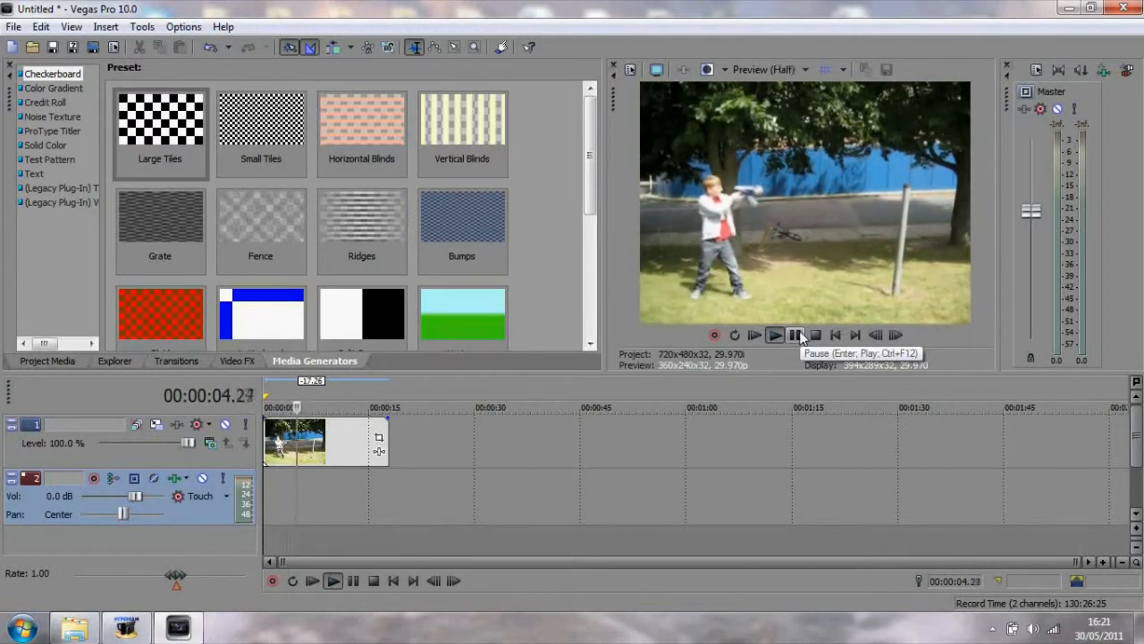
left_click(269, 407)
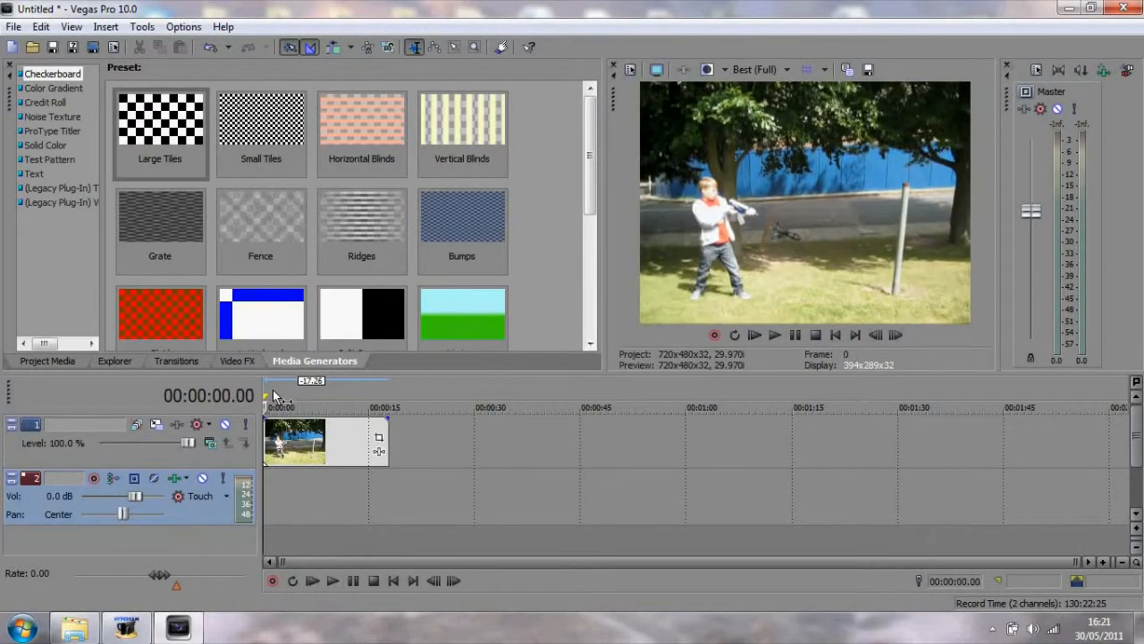
mouse_move(275, 396)
left_mouse_down()
mouse_move(295, 404)
mouse_move(286, 407)
left_mouse_up()
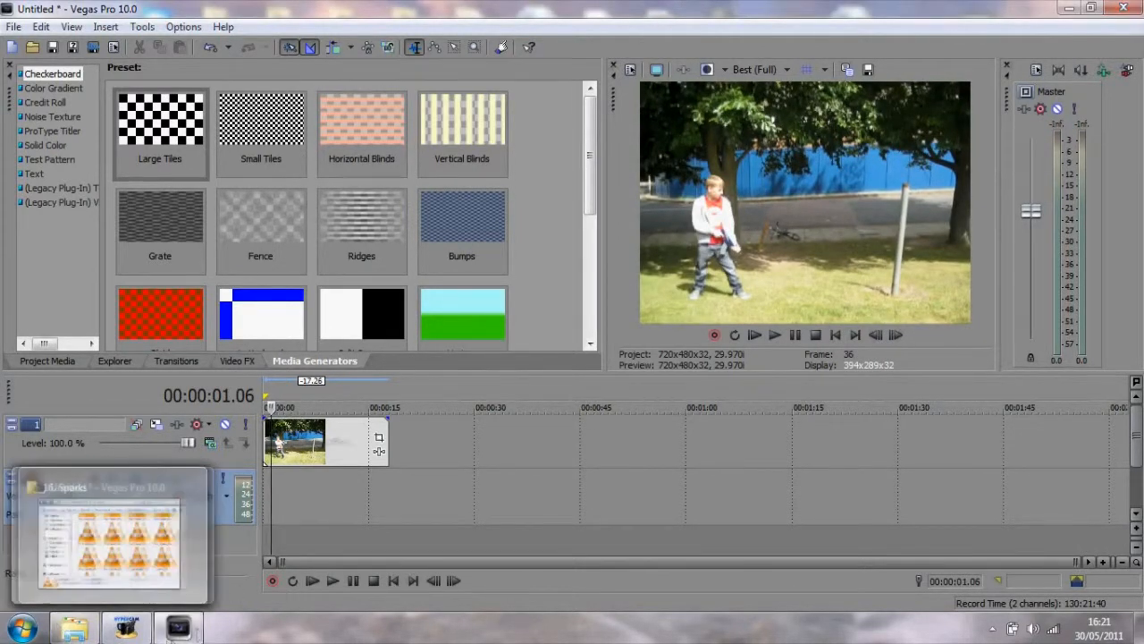
- Browse in Explorer to Action Essentials 2 > Action_Essentials_720p > 11. Muzzle_Flashes
left_click(125, 628)
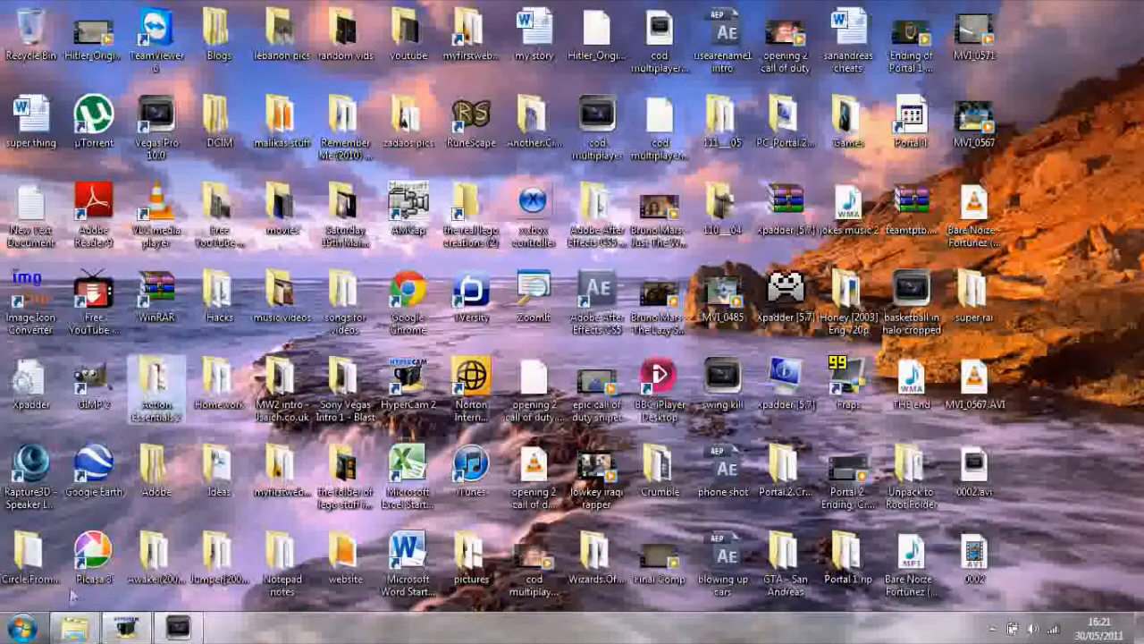
left_click(75, 628)
left_click(545, 136)
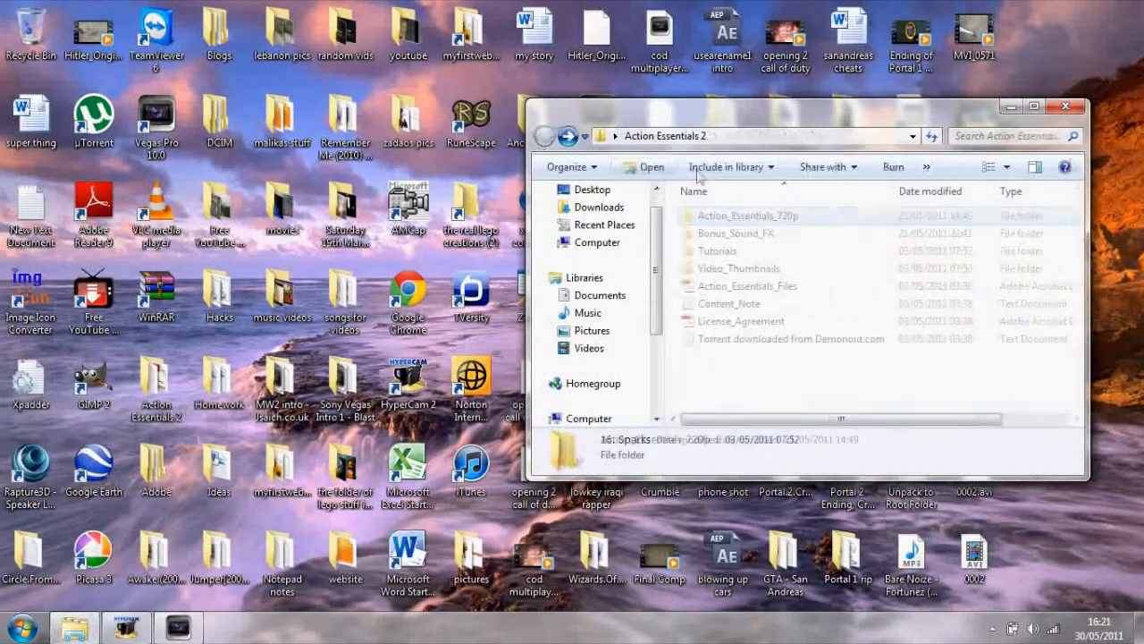
left_click(1066, 107)
double_click(156, 391)
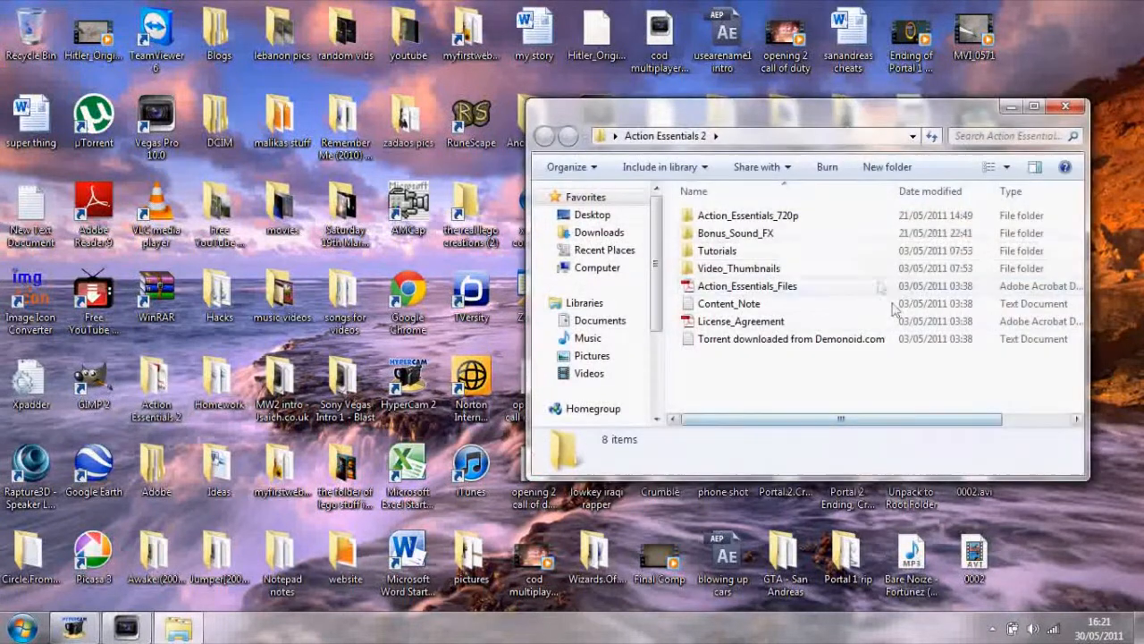
double_click(816, 216)
left_click(746, 321)
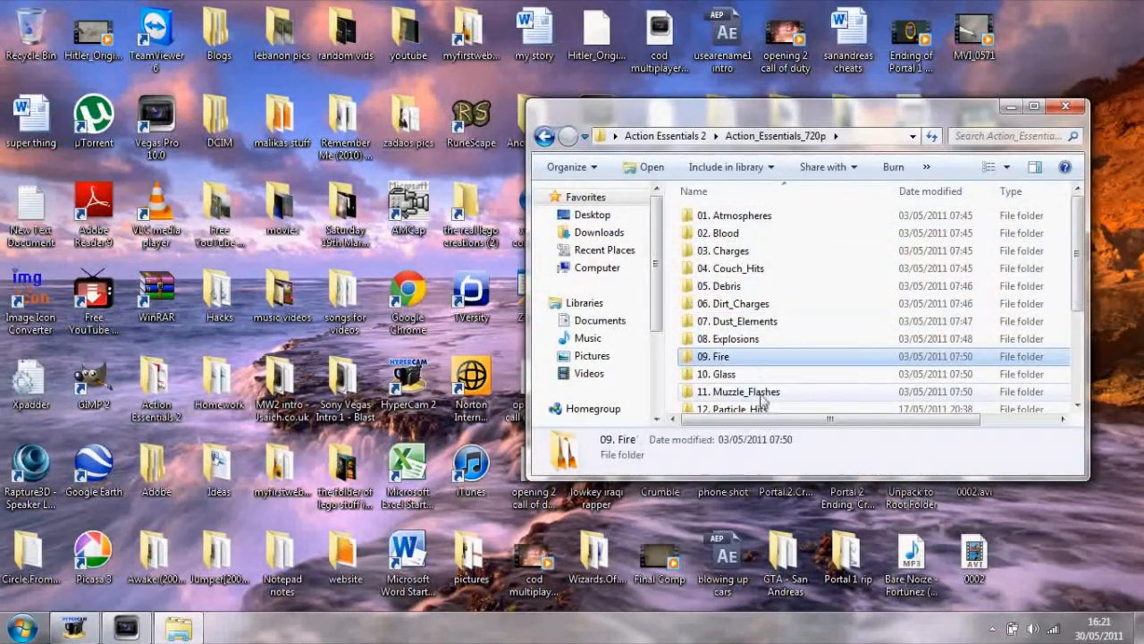
double_click(746, 392)
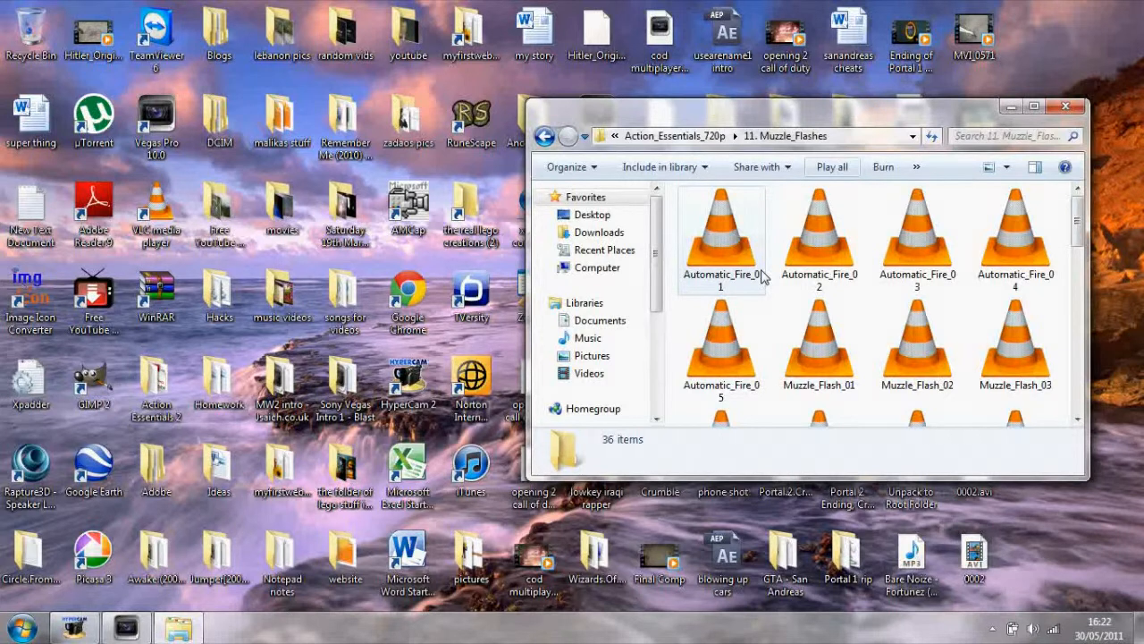
- Check the Automatic_Fire clips, preview Automatic_Fire_04 in VLC and pick Automatic_Fire_01
left_click(733, 250)
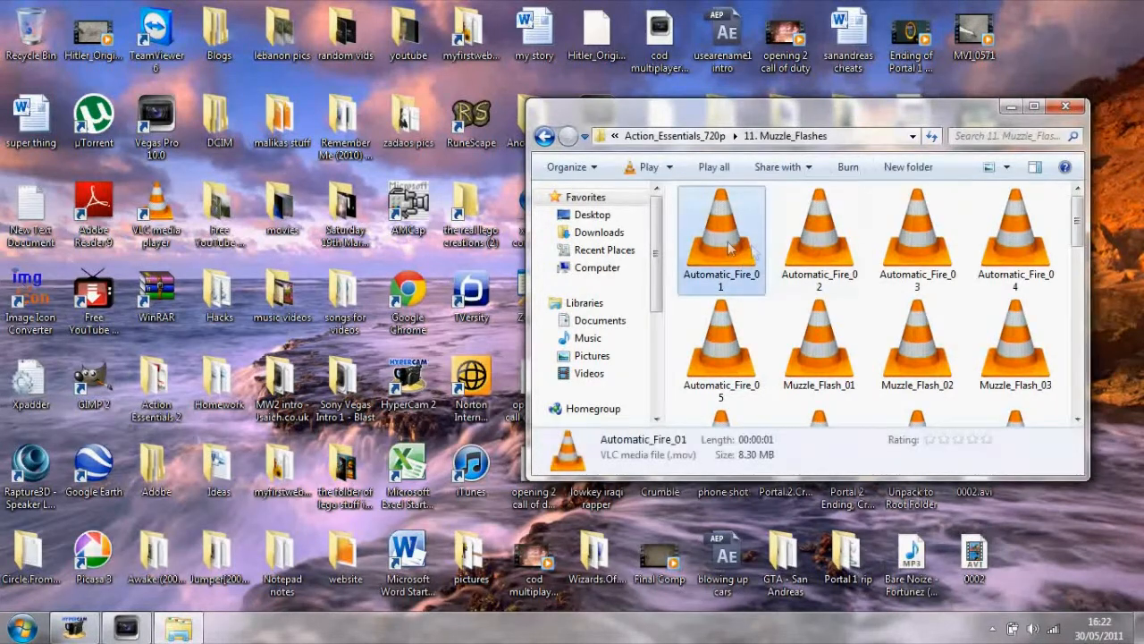
left_click(818, 268)
left_click(896, 268)
left_click(706, 241)
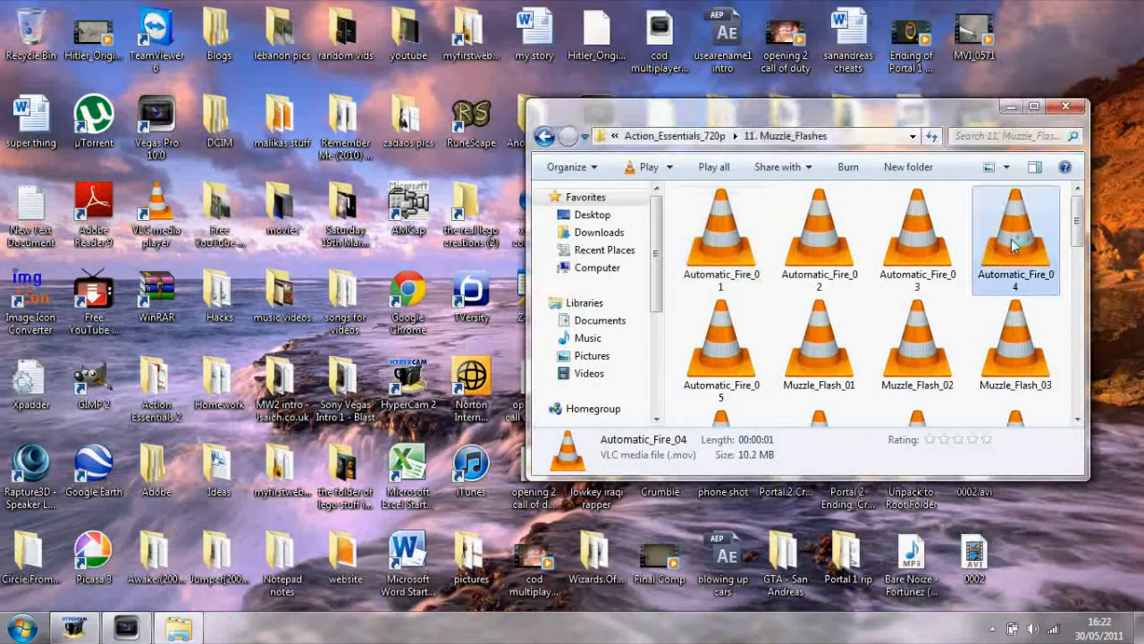
double_click(1014, 241)
left_click(1125, 8)
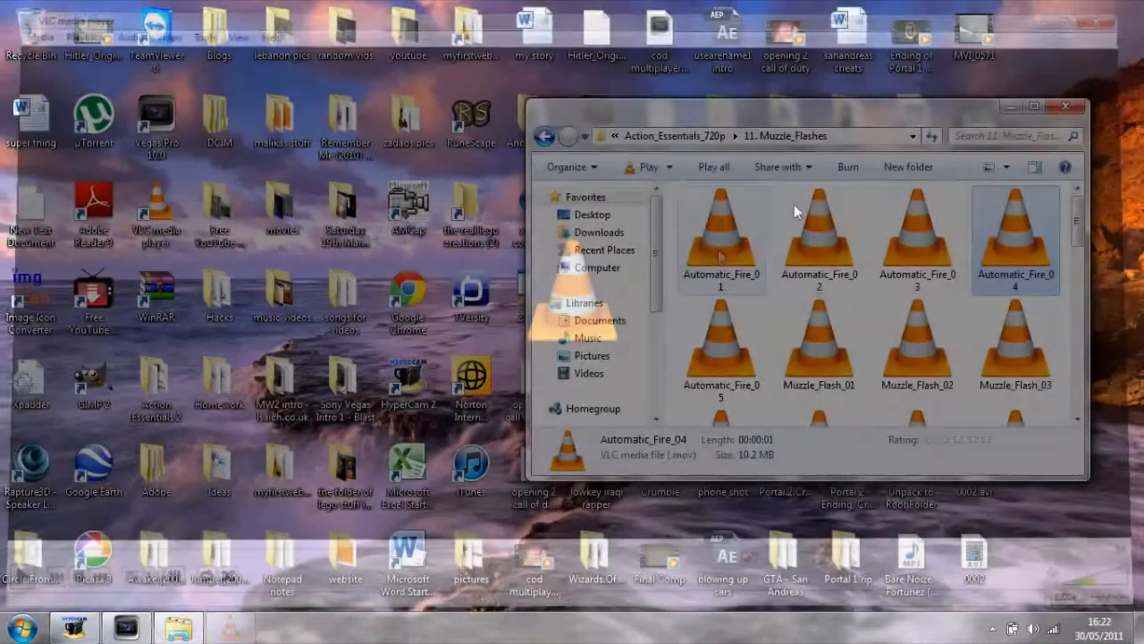
left_click(719, 241)
- Drag Automatic_Fire_01 into the timeline and move it onto a new top video track near six seconds
left_click_drag(720, 241, 290, 514)
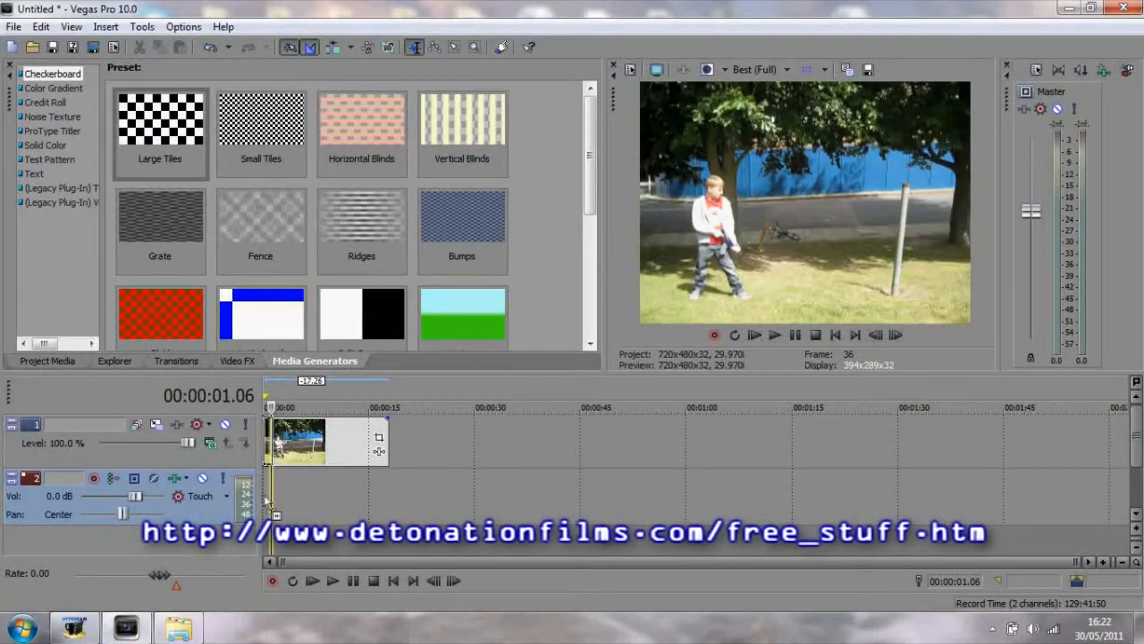
left_click_drag(290, 514, 269, 438)
left_click(426, 439)
right_click(426, 438)
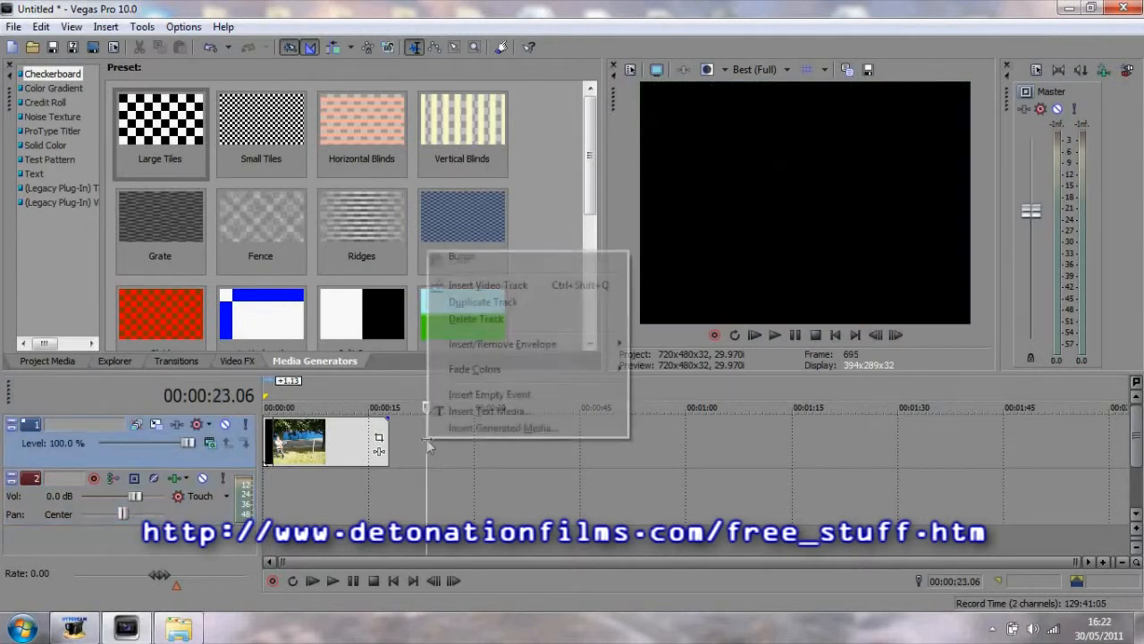
left_click(497, 285)
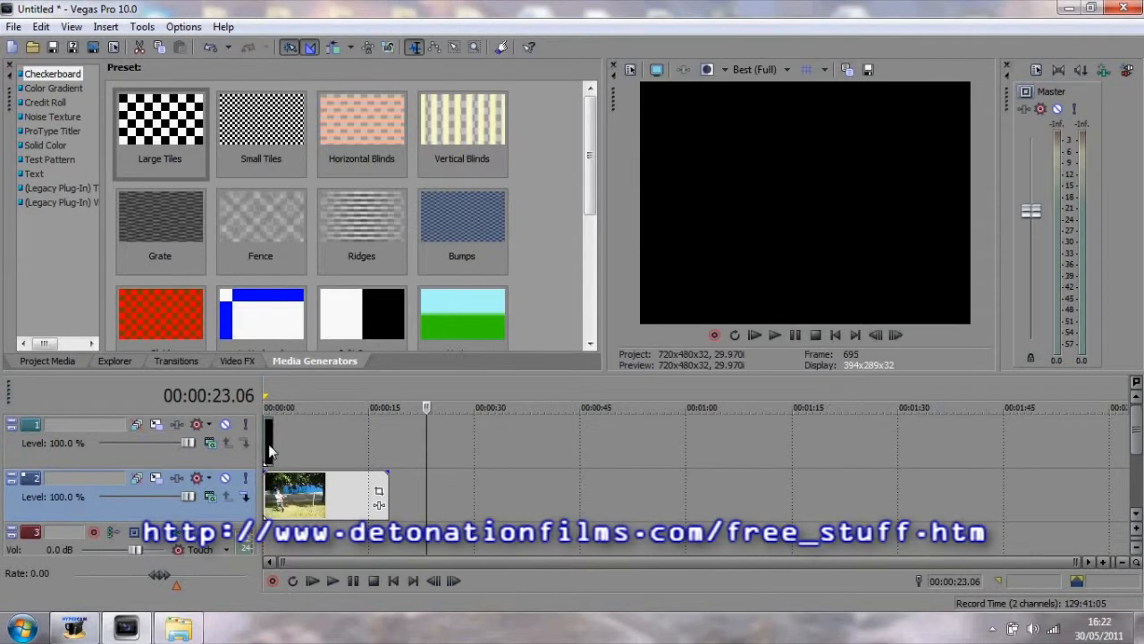
left_click_drag(268, 492, 313, 441)
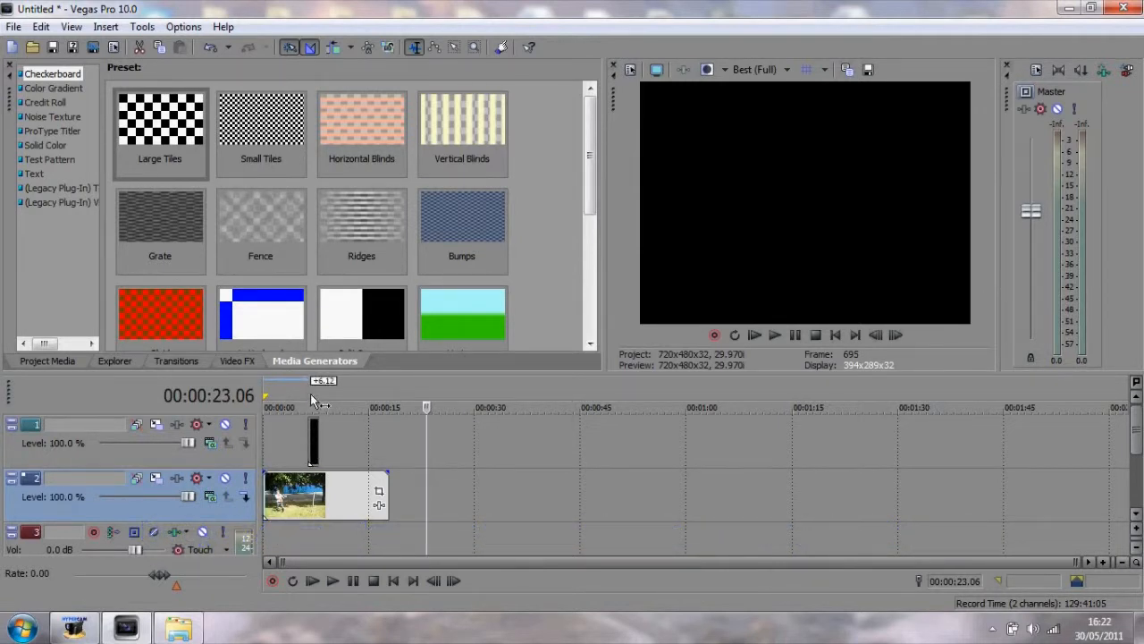
- Play the flash against the gun and set the top track's compositing to Add, then try another blend
left_click(313, 404)
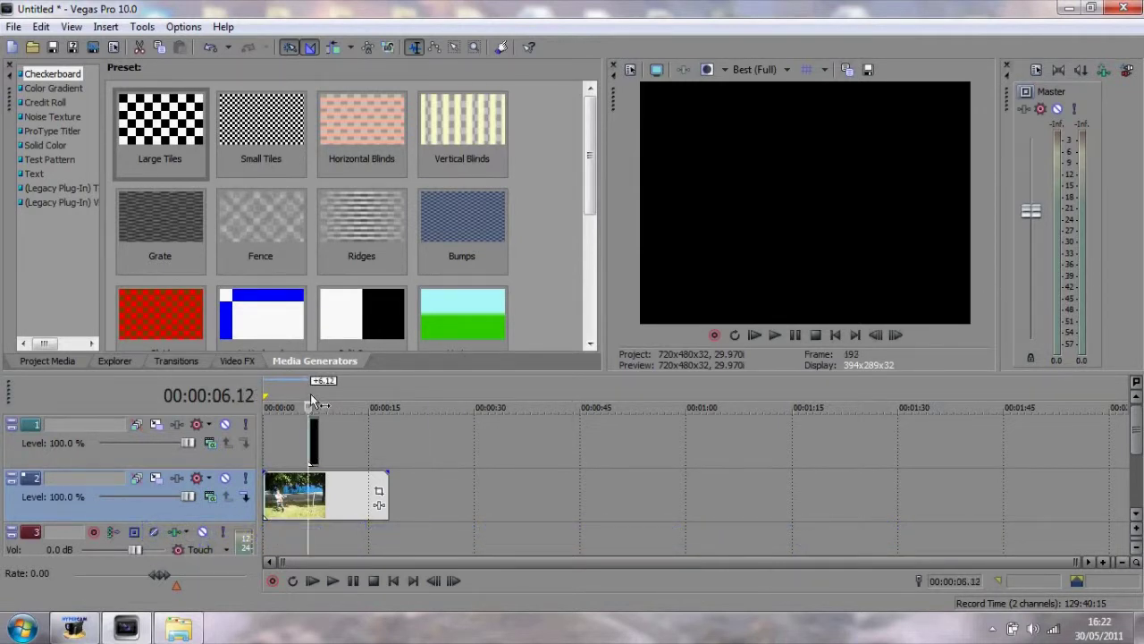
left_click(775, 334)
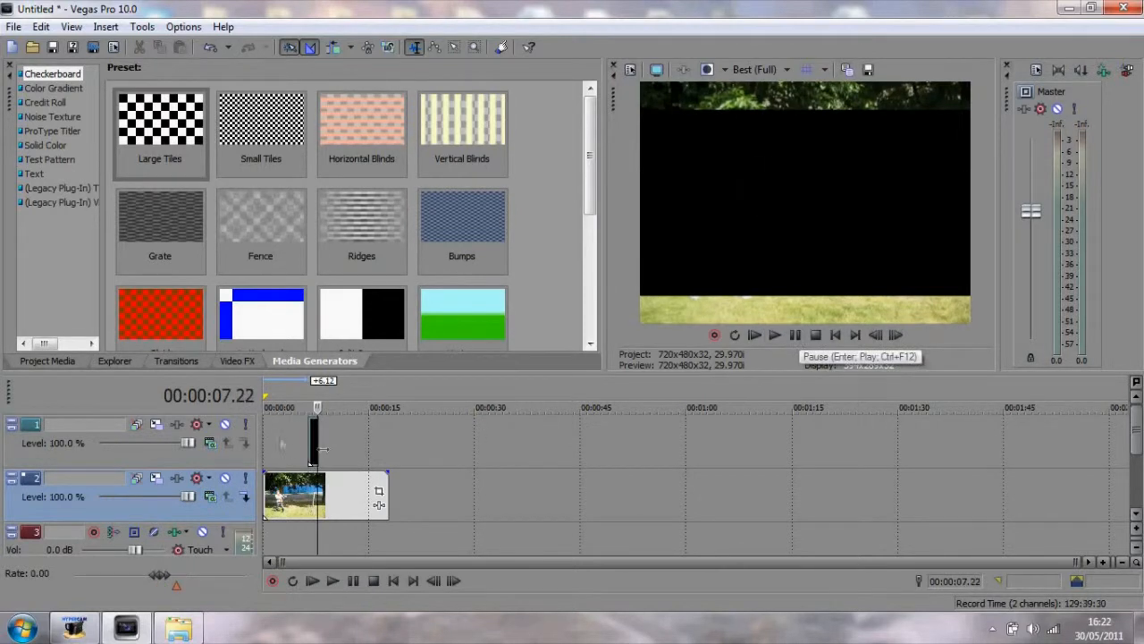
left_click(211, 443)
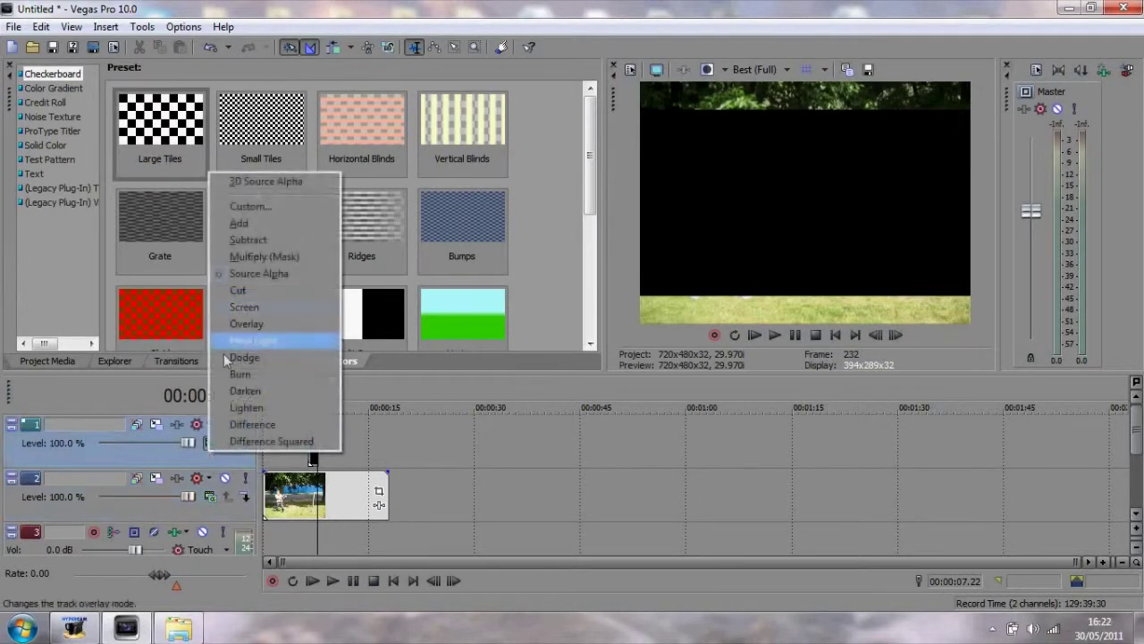
left_click(265, 223)
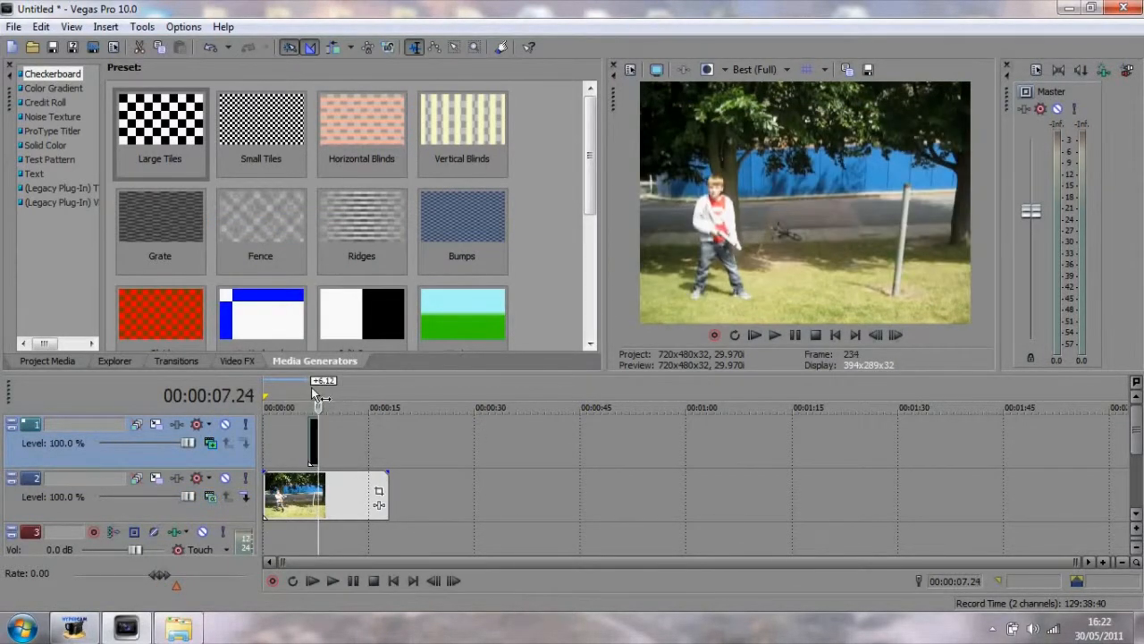
left_click_drag(318, 398, 309, 398)
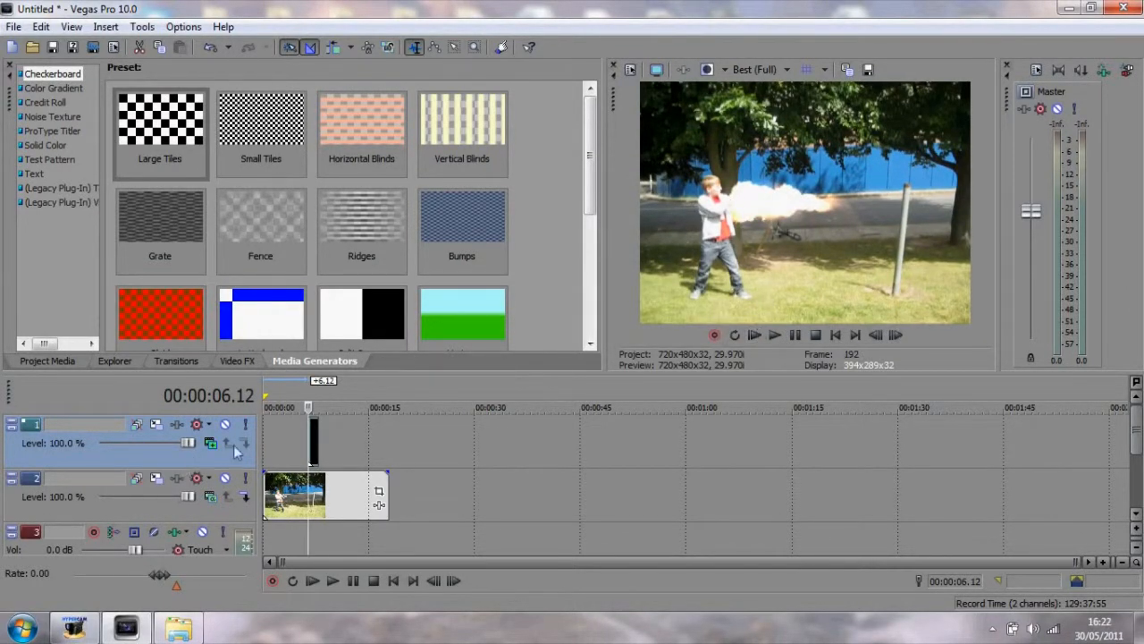
left_click(244, 444)
left_click(298, 273)
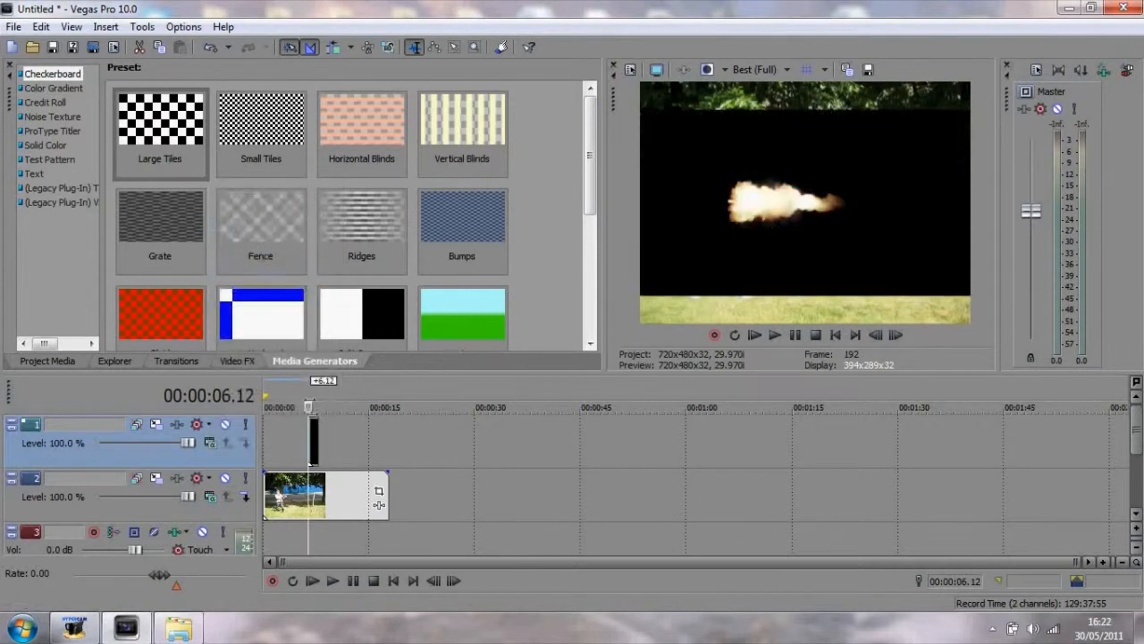
- In the flash event's Properties, untick Maintain aspect ratio
right_click(312, 442)
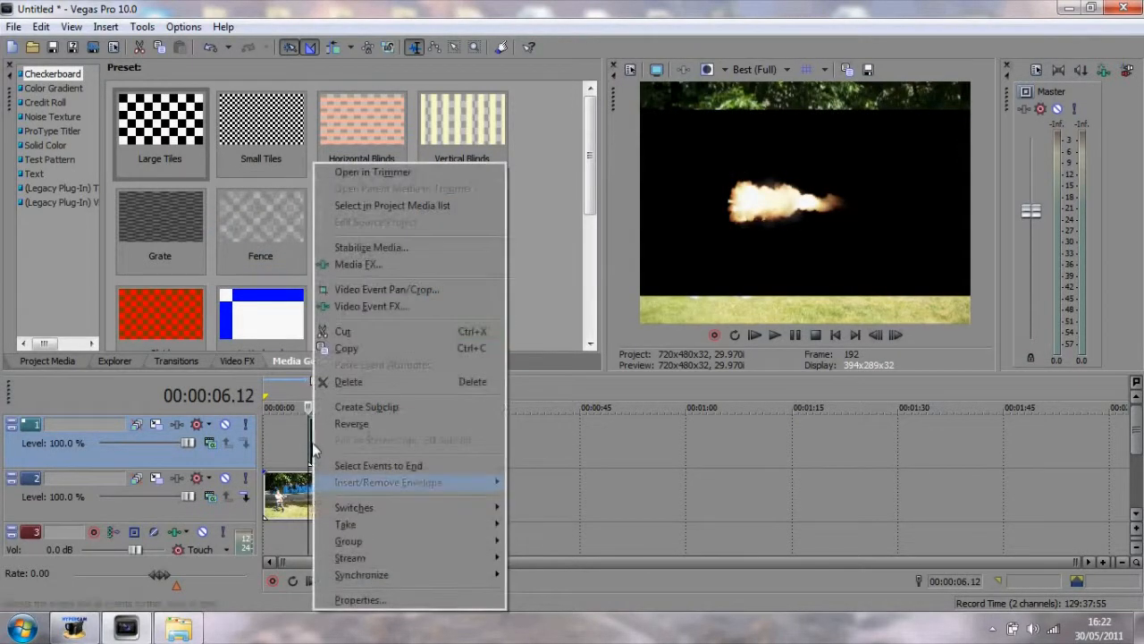
left_click(409, 604)
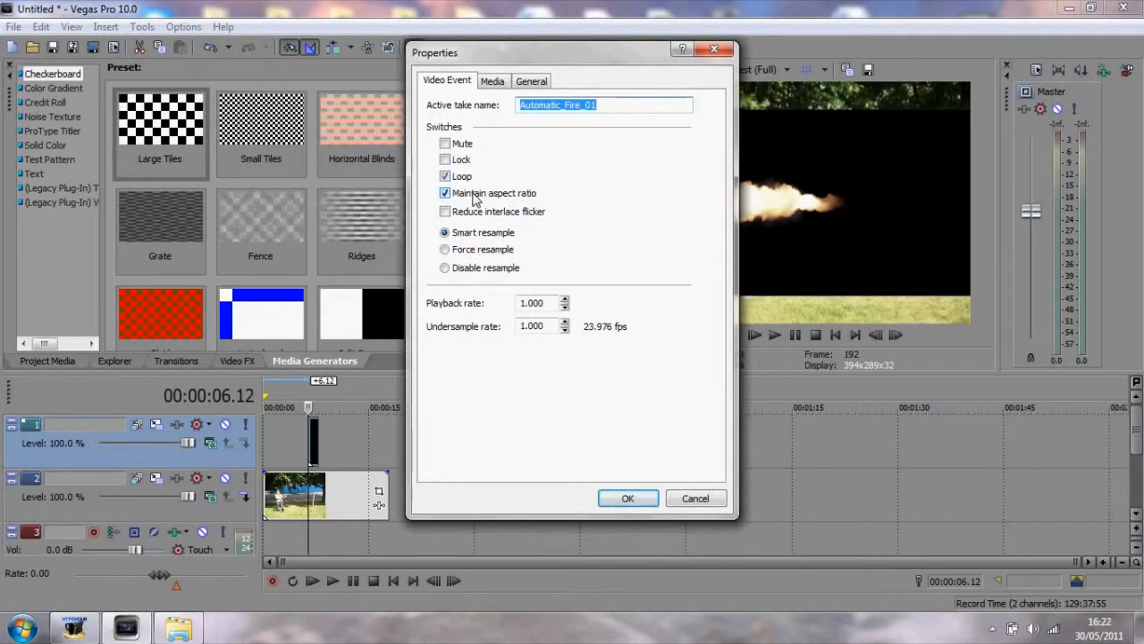
left_click(476, 199)
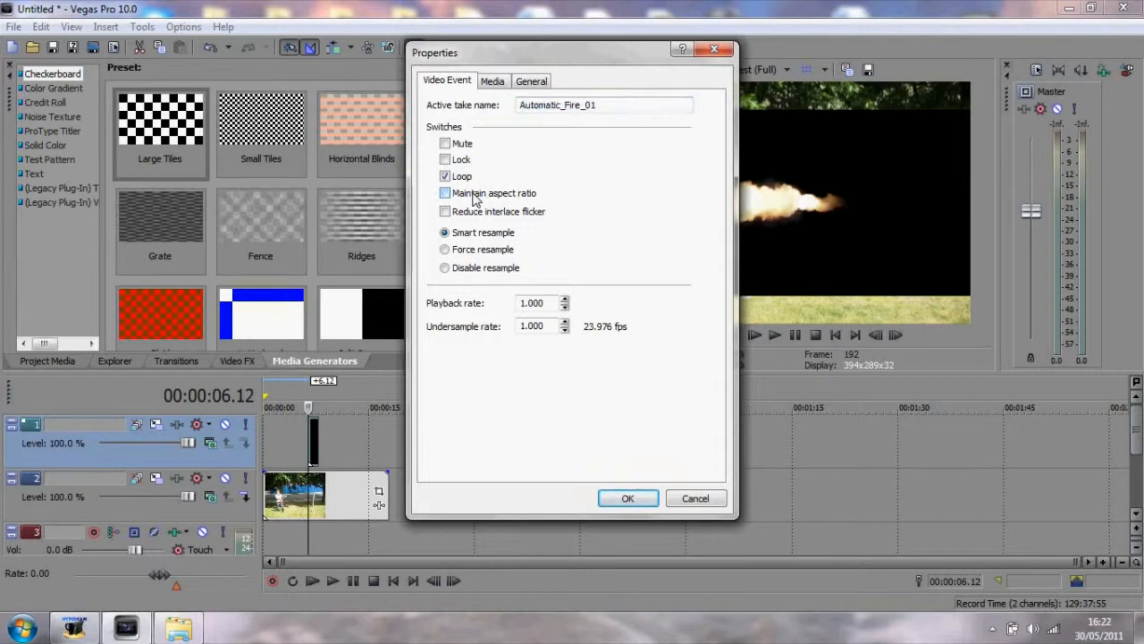
mouse_move(532, 59)
left_mouse_down()
mouse_move(191, 9)
mouse_move(190, 41)
left_mouse_up()
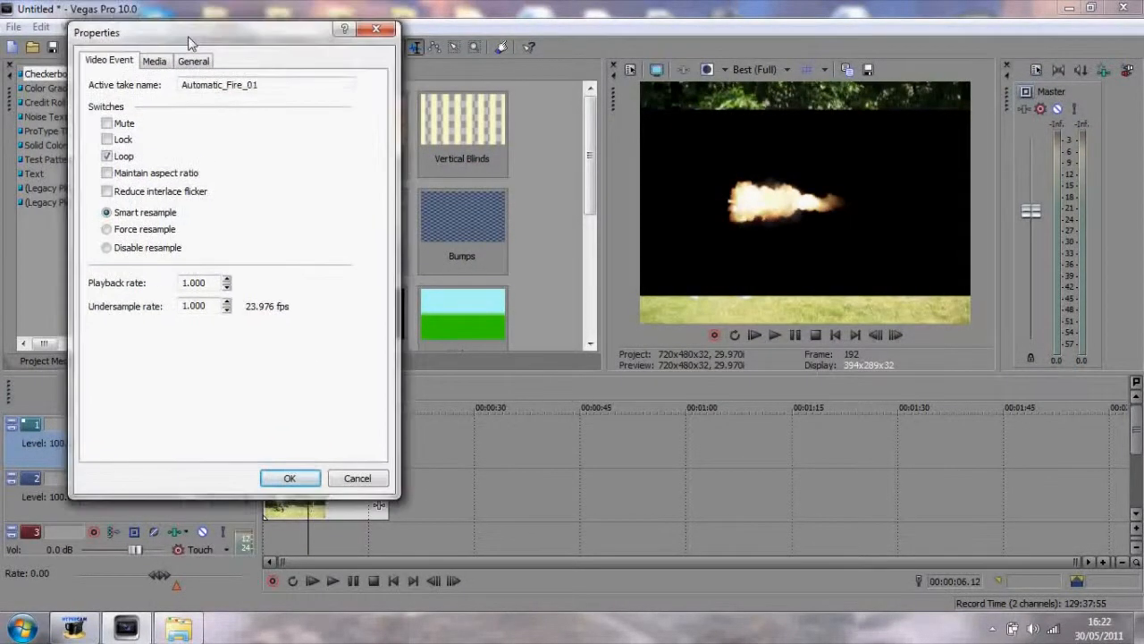
- On the Media tab, set the flash clip's alpha channel to Premultiplied
left_click(156, 60)
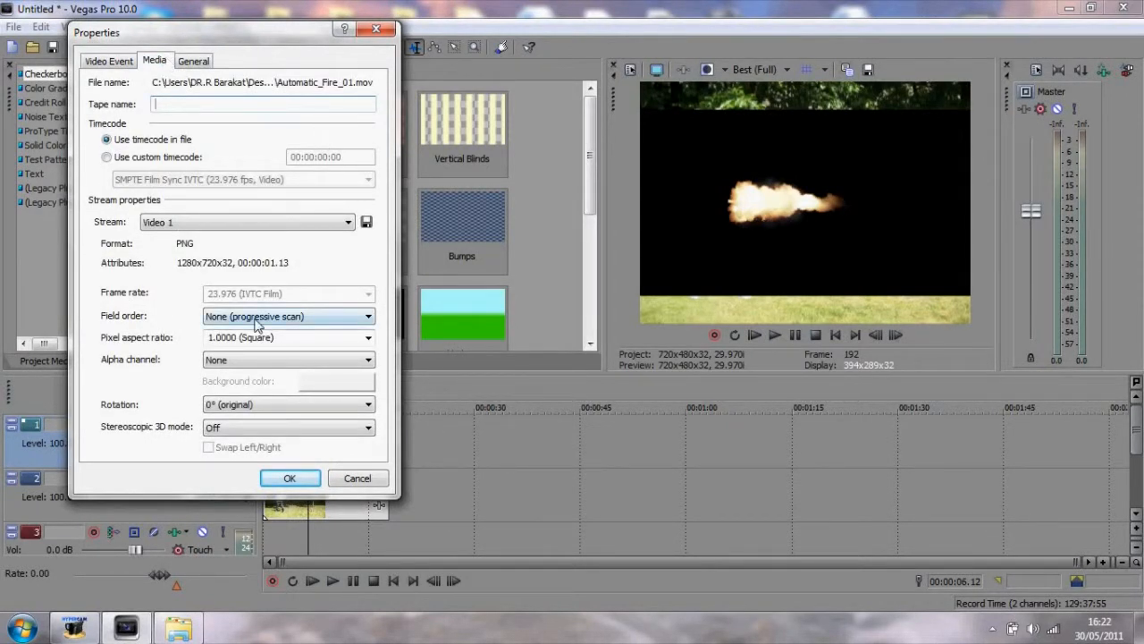
left_click(281, 360)
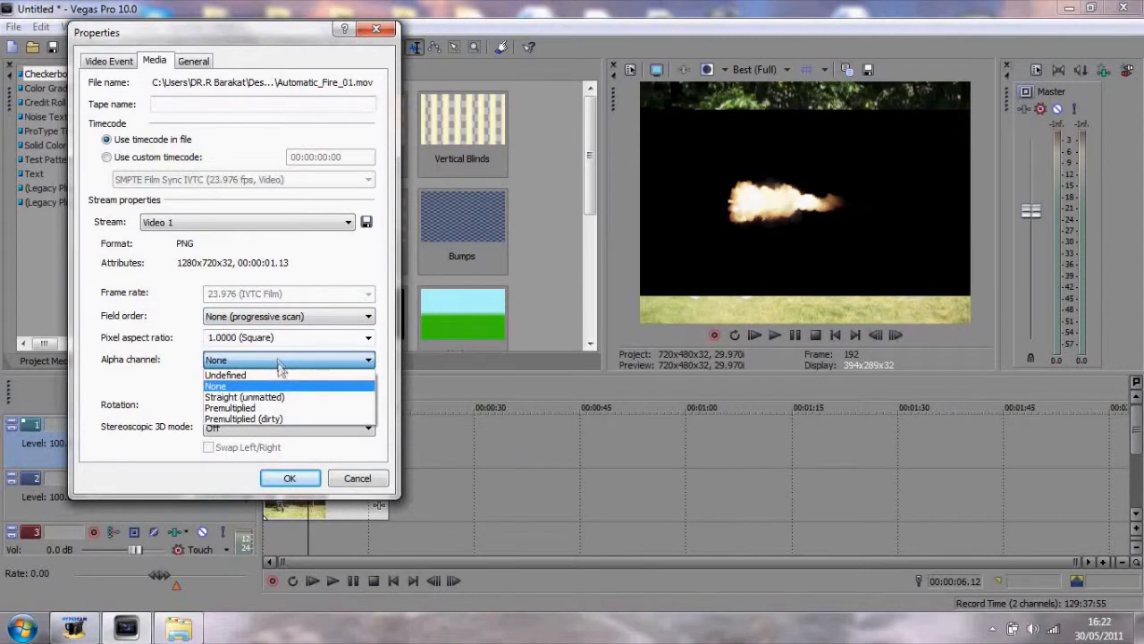
left_click(280, 362)
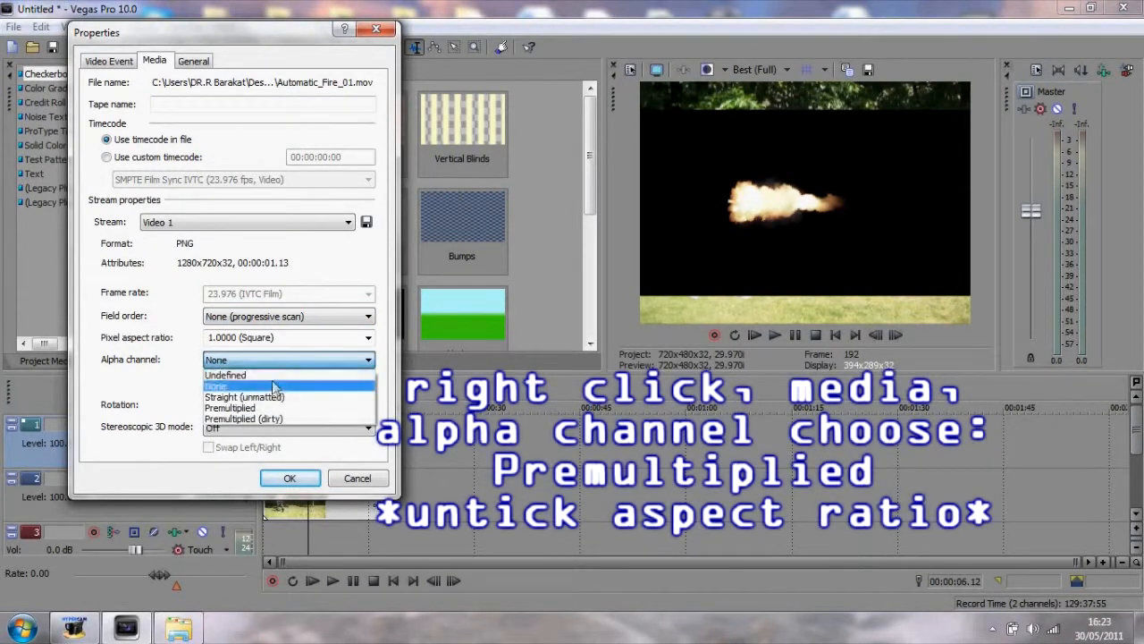
left_click(275, 360)
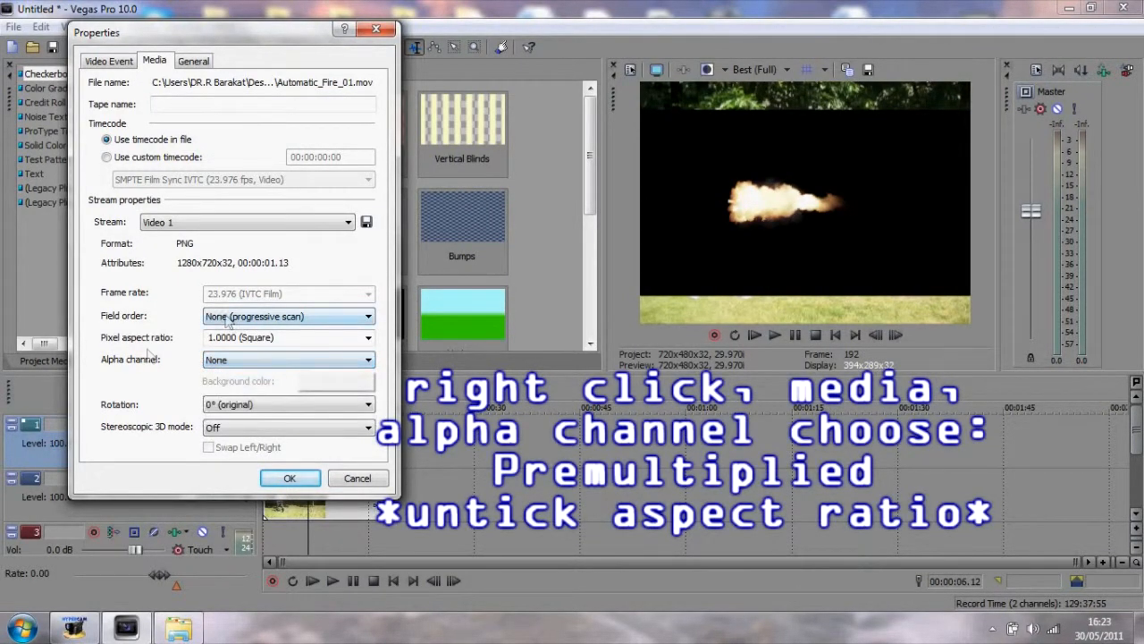
left_click(217, 362)
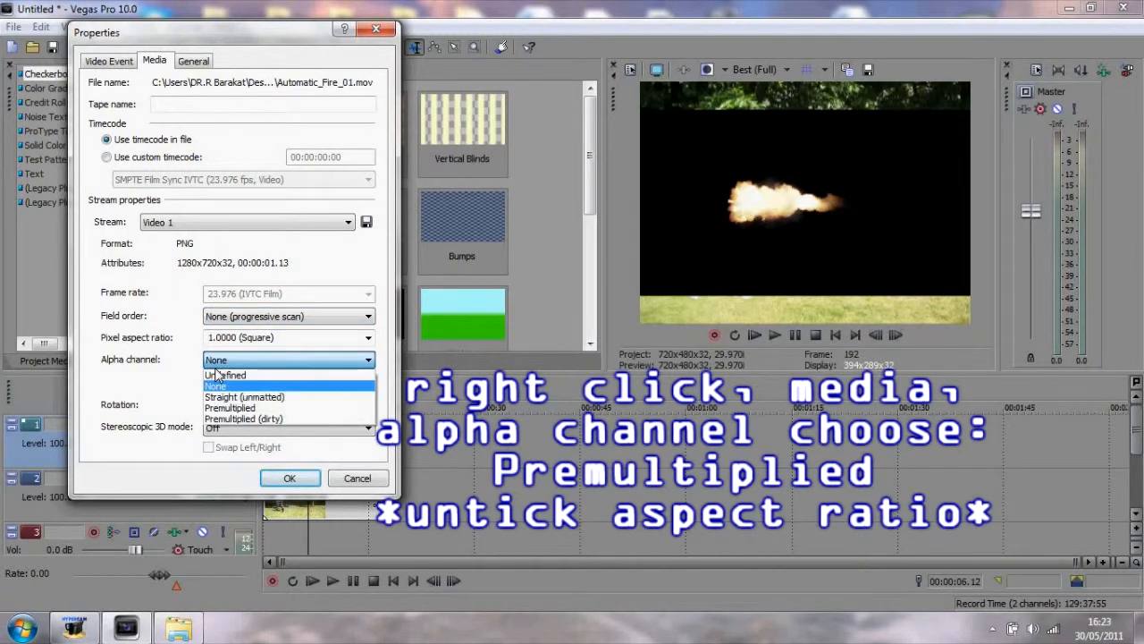
left_click(237, 408)
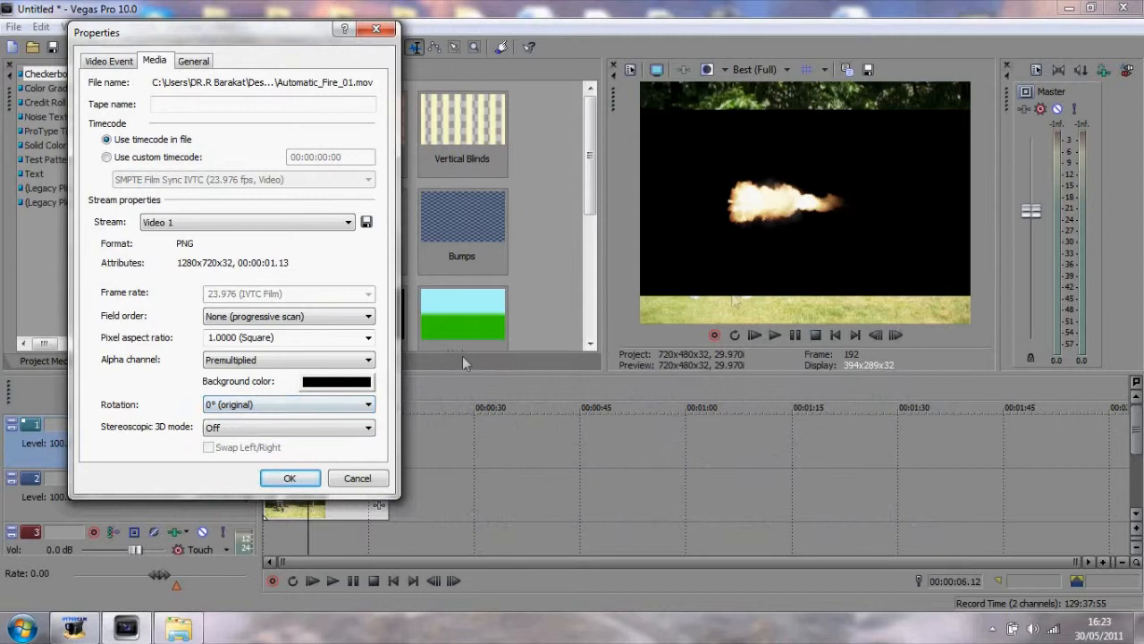
- Confirm the properties, shift the flash clip slightly earlier and set preview quality to Preview > Auto
left_click(289, 481)
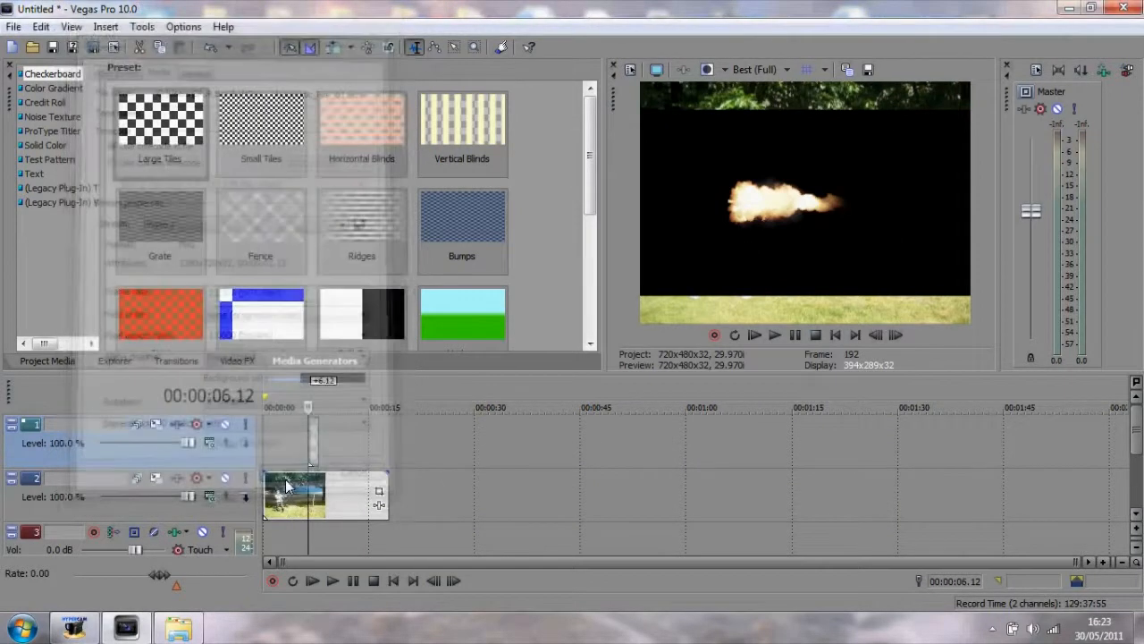
scroll(311, 438, "up", 2)
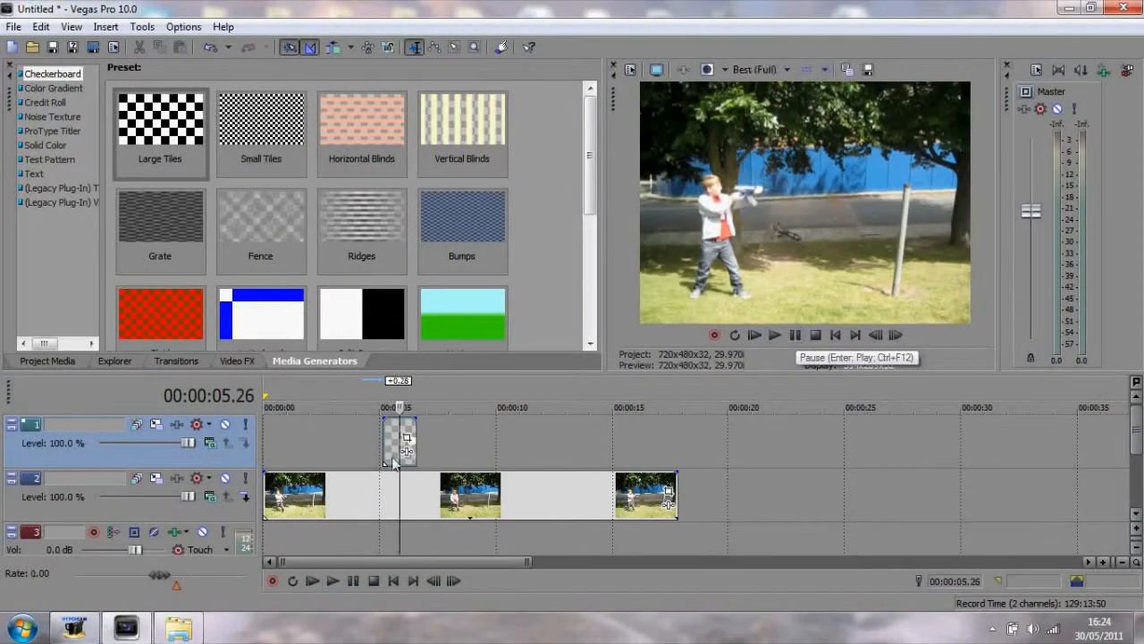
left_click_drag(403, 438, 386, 447)
left_click(754, 335)
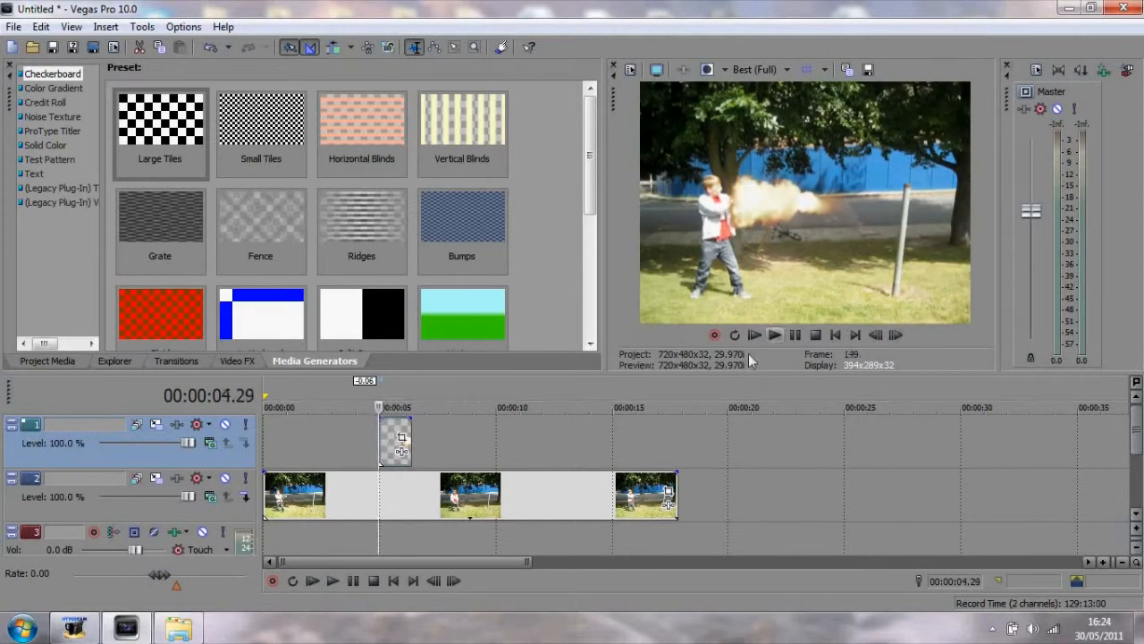
left_click(795, 335)
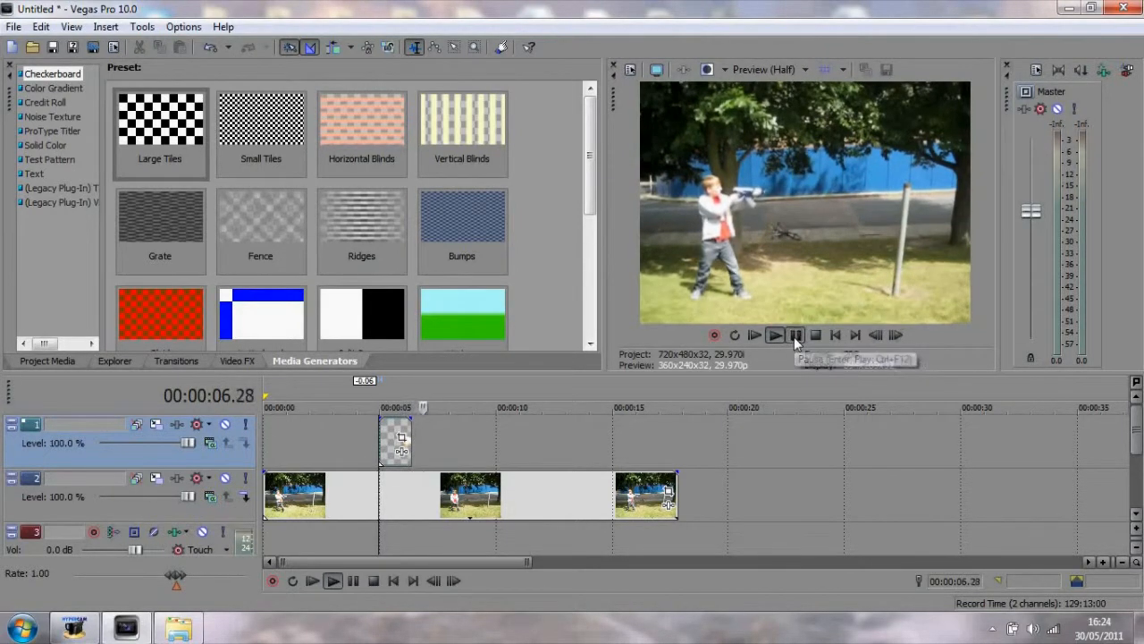
left_click(755, 70)
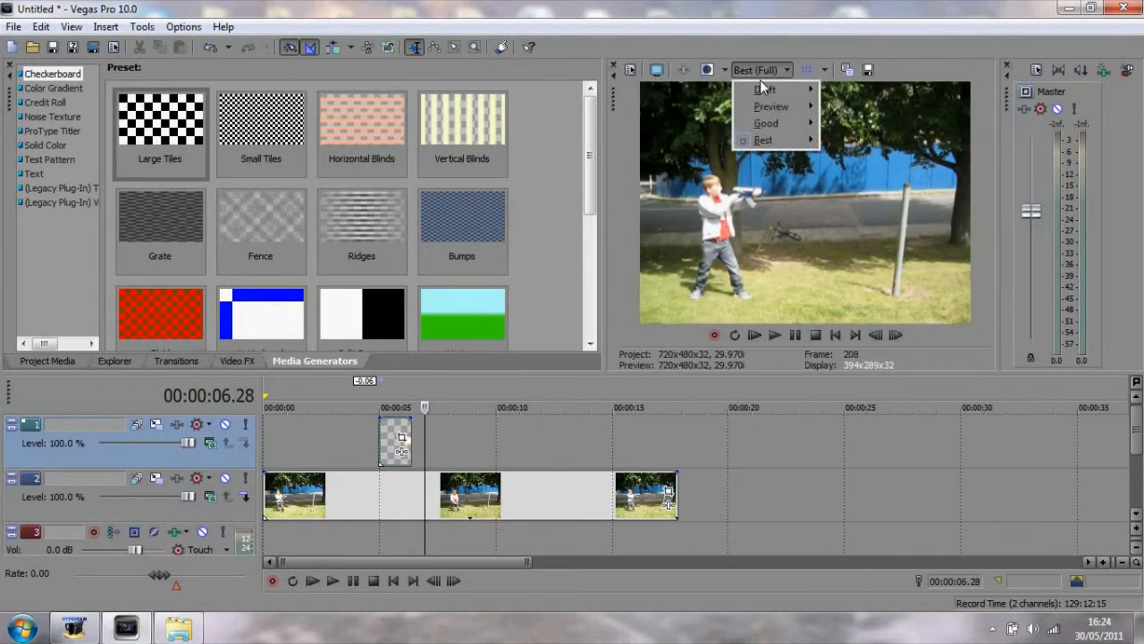
mouse_move(771, 106)
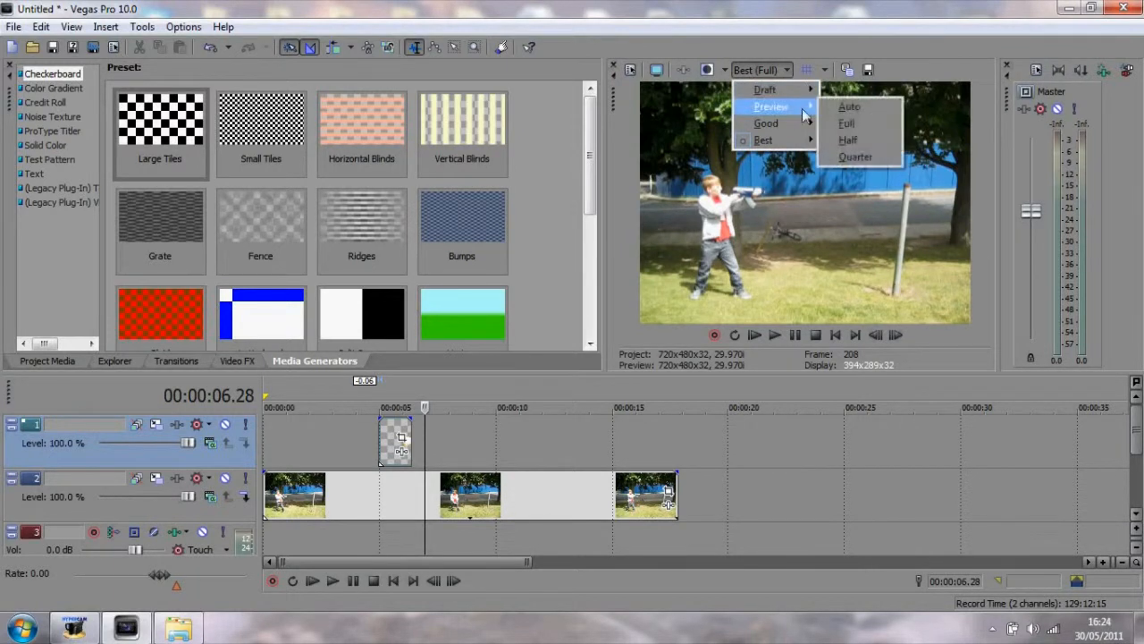
left_click(846, 107)
- Play from the flash start around 4 seconds and park the playhead where the flash begins
left_click(376, 407)
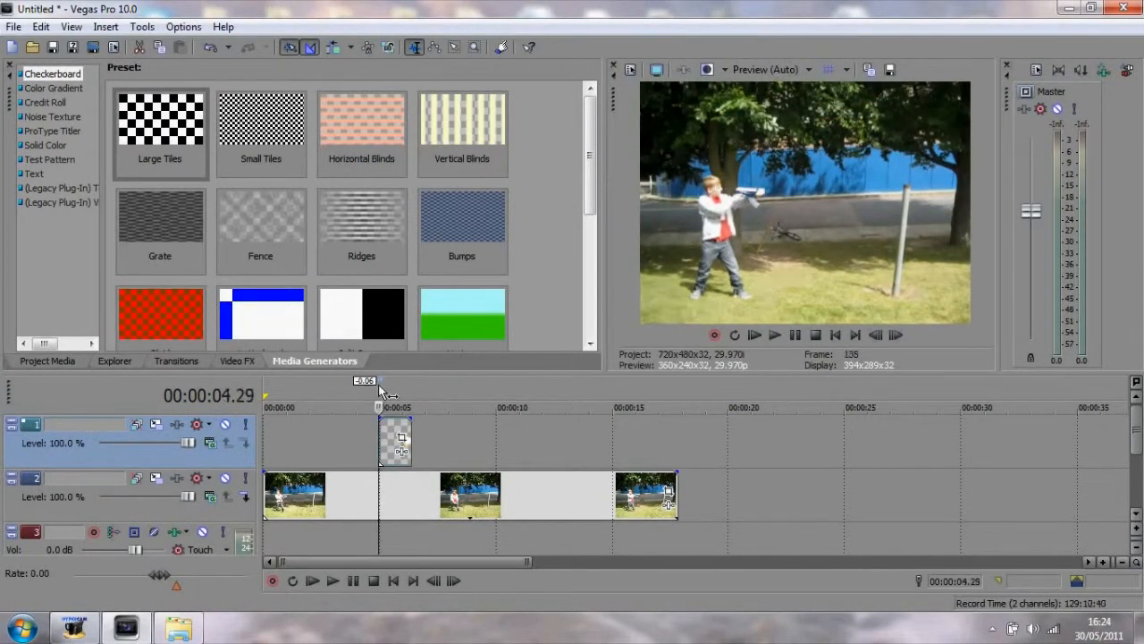
left_click(756, 335)
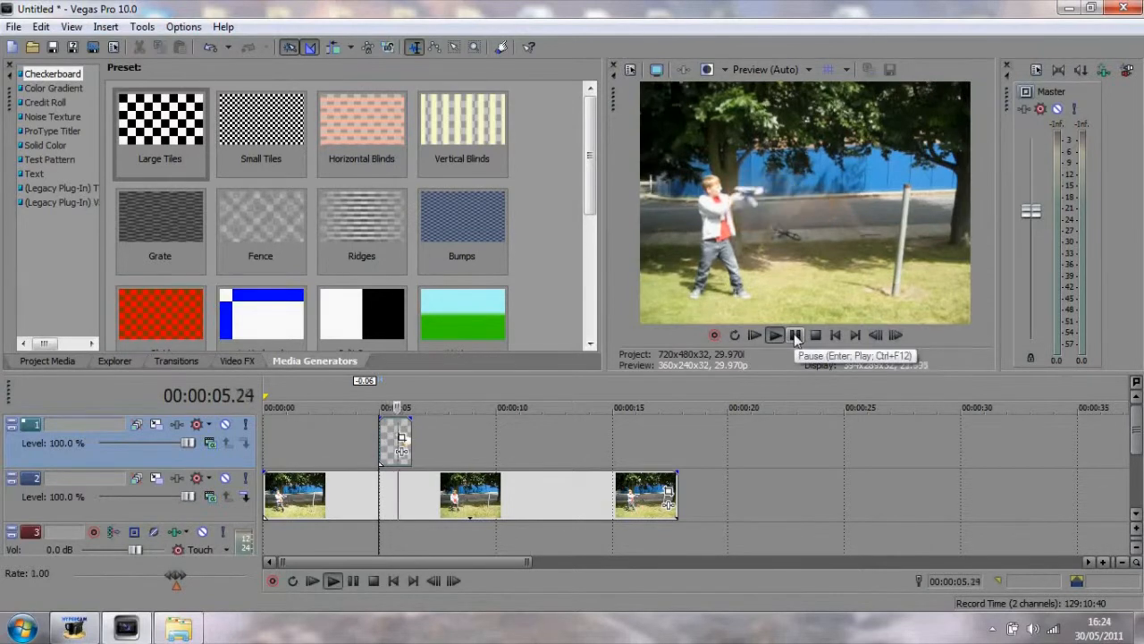
left_click(357, 407)
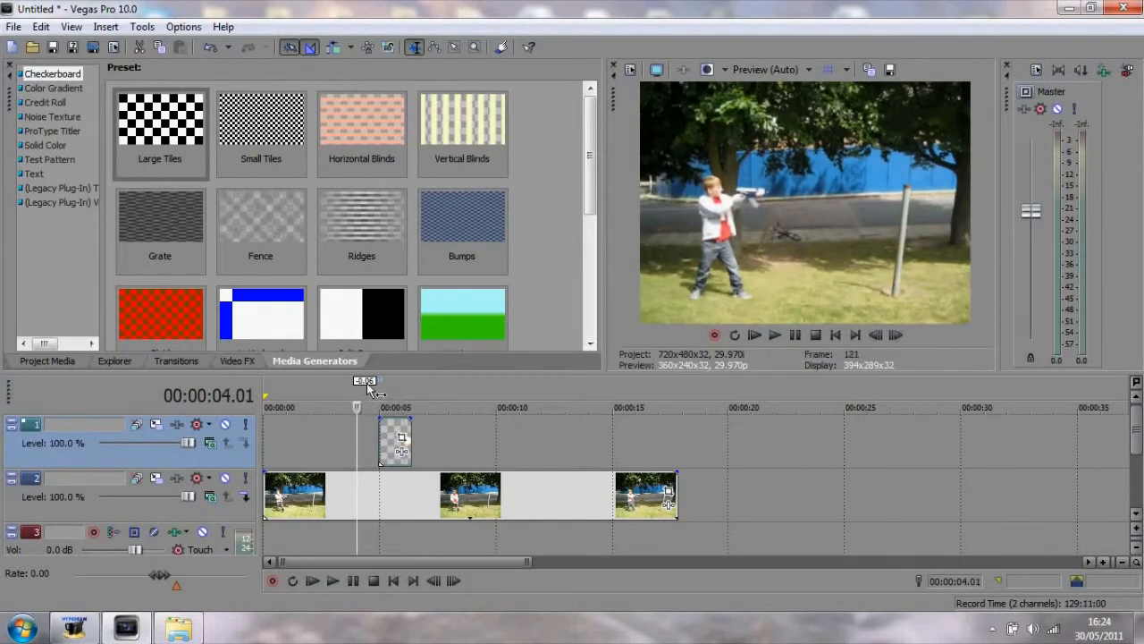
left_click_drag(358, 407, 379, 407)
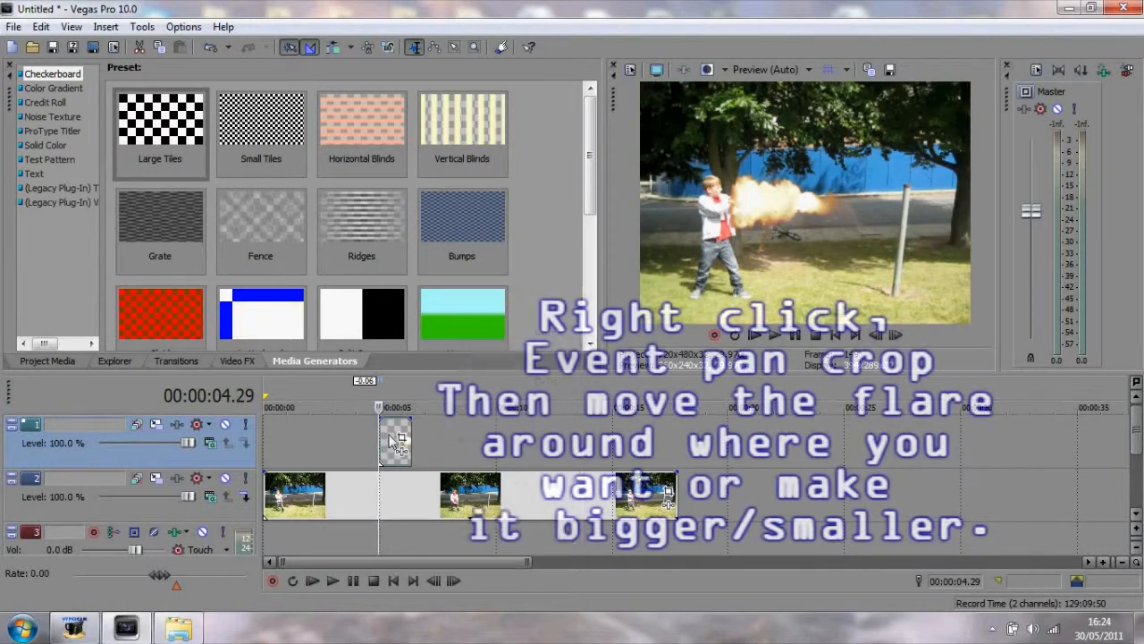
- Bring up Event Pan/Crop for the flash clip and start moving the flash toward the gun
right_click(386, 438)
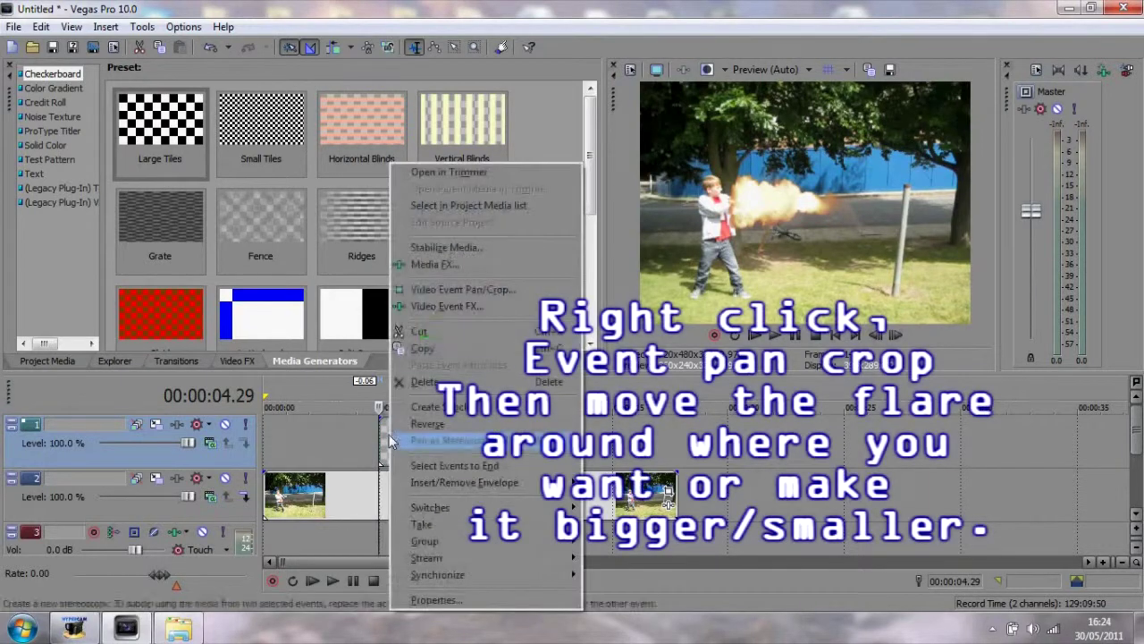
left_click(492, 291)
left_click_drag(414, 97, 339, 31)
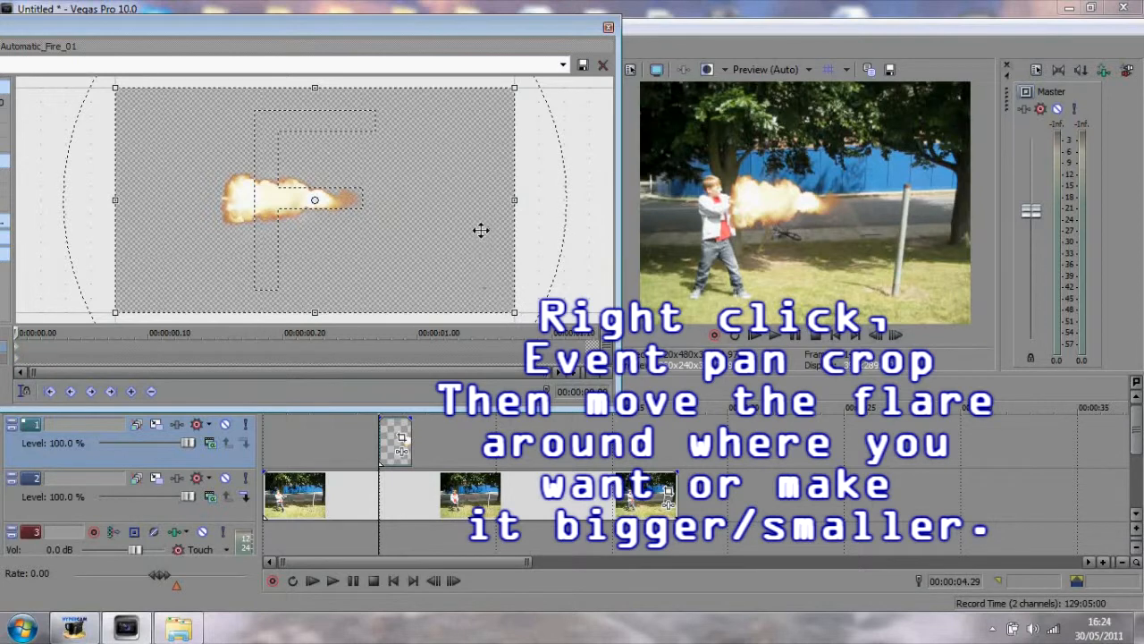
mouse_move(480, 231)
left_mouse_down()
mouse_move(401, 234)
mouse_move(429, 238)
left_mouse_up()
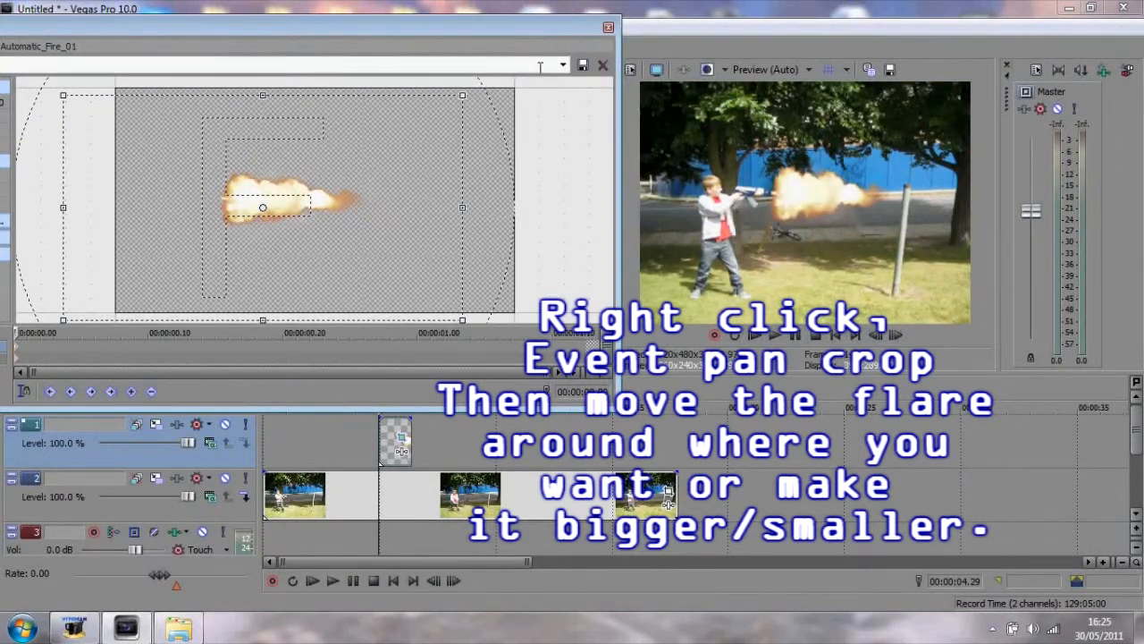
left_click_drag(519, 31, 645, 36)
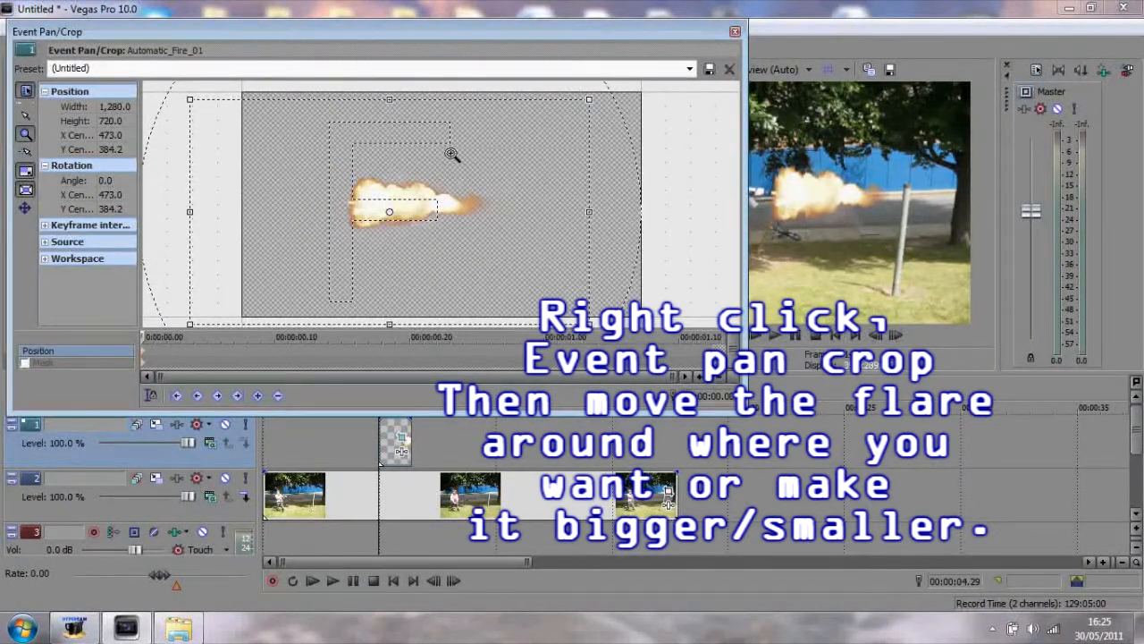
scroll(452, 154, "down", 3)
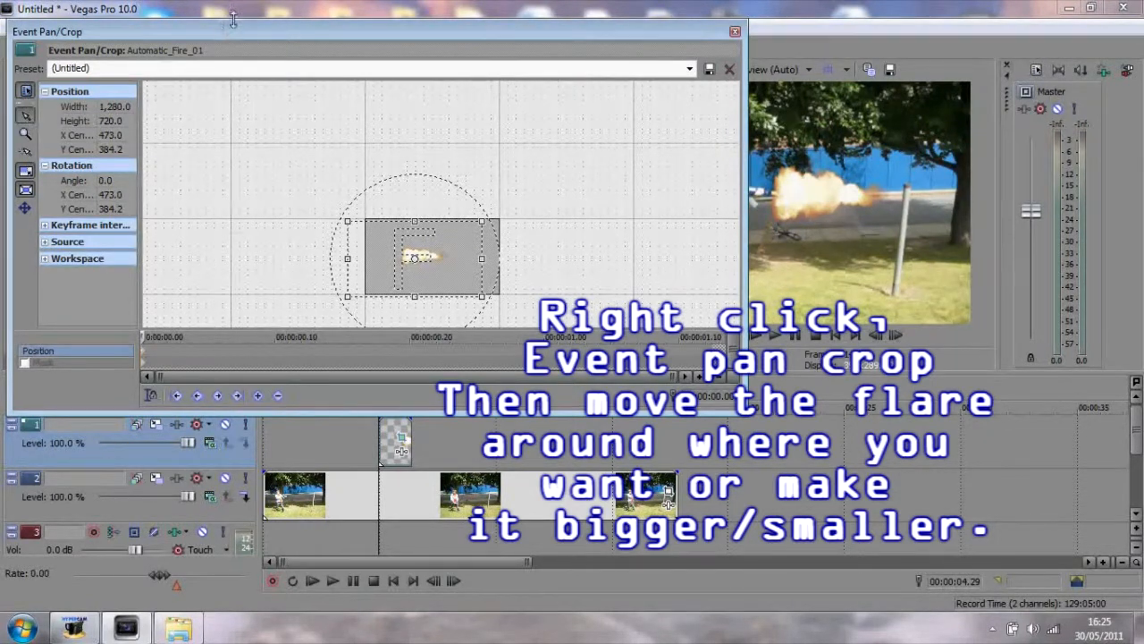
left_click_drag(233, 31, 186, 14)
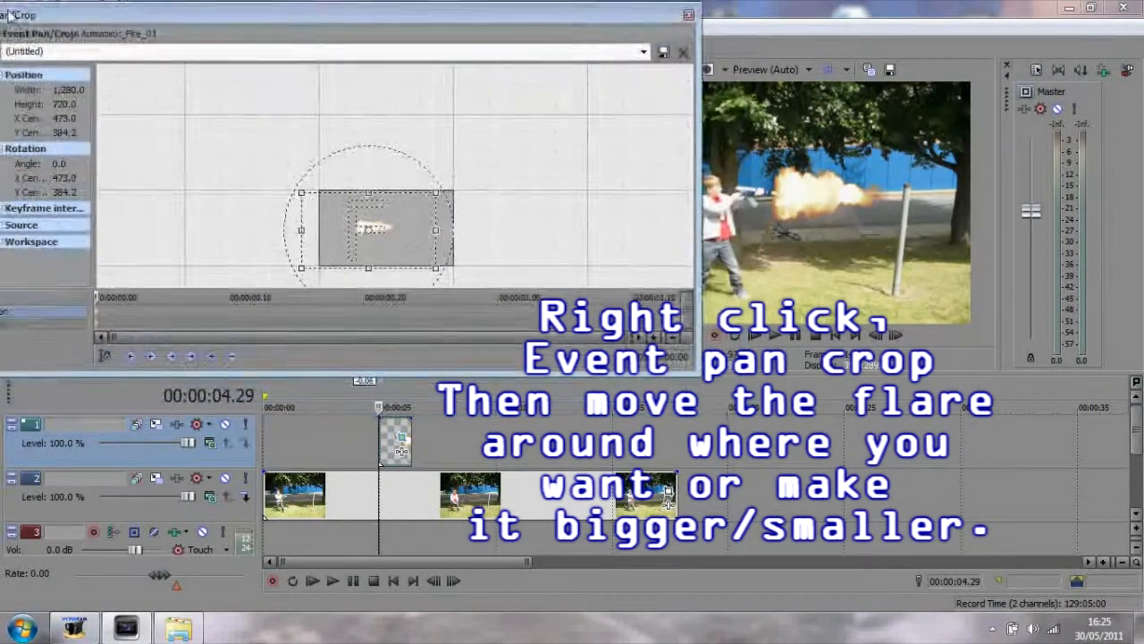
mouse_move(13, 14)
left_mouse_down()
mouse_move(51, 30)
mouse_move(1, 50)
left_mouse_up()
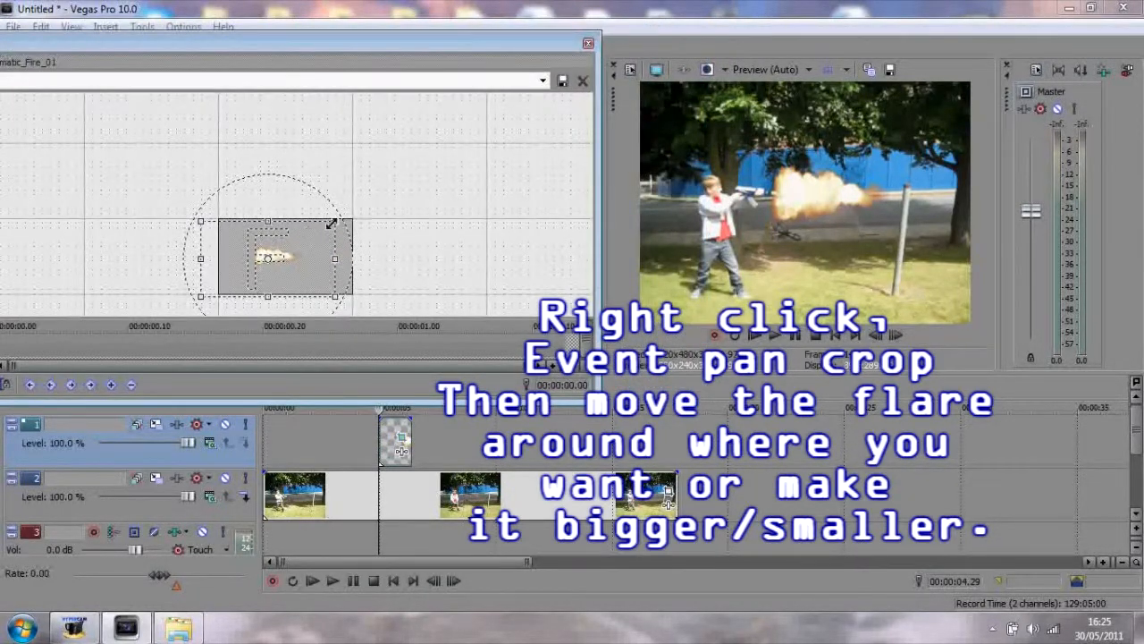
- Shrink and place the flash on the gun muzzle, then play to review and return to the flash start
left_click_drag(333, 223, 369, 175)
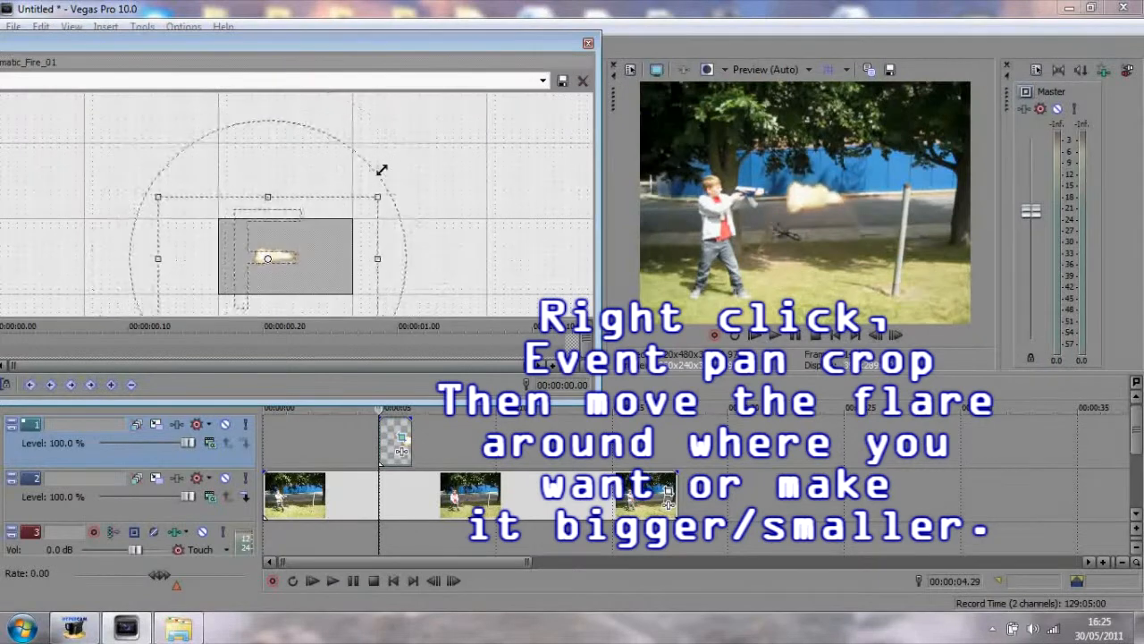
left_click_drag(268, 258, 295, 259)
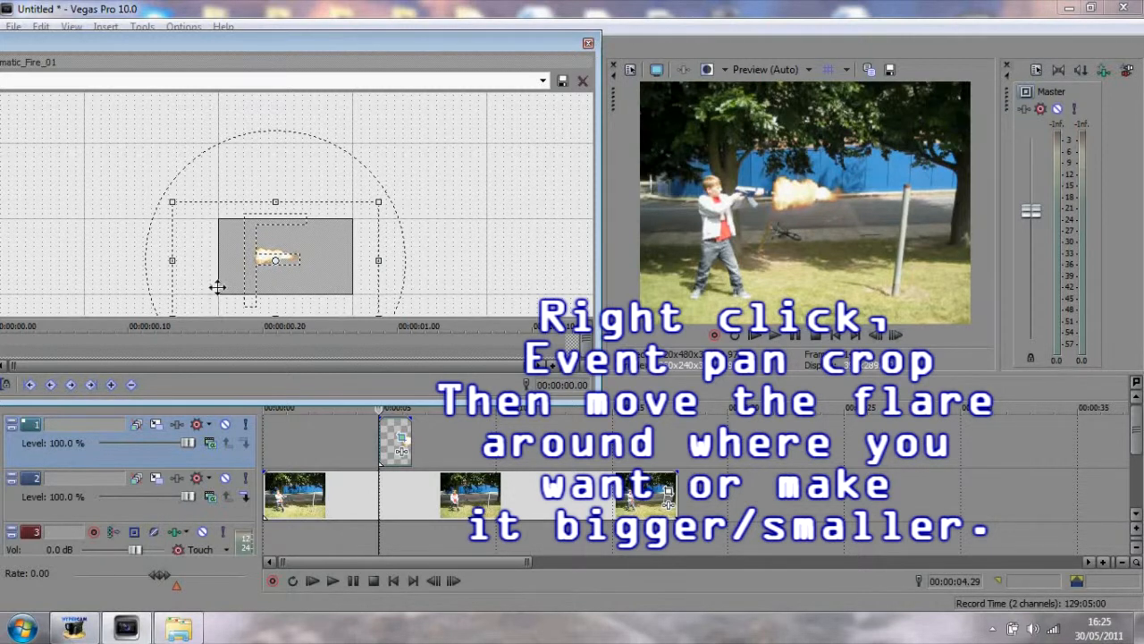
left_click_drag(253, 262, 254, 263)
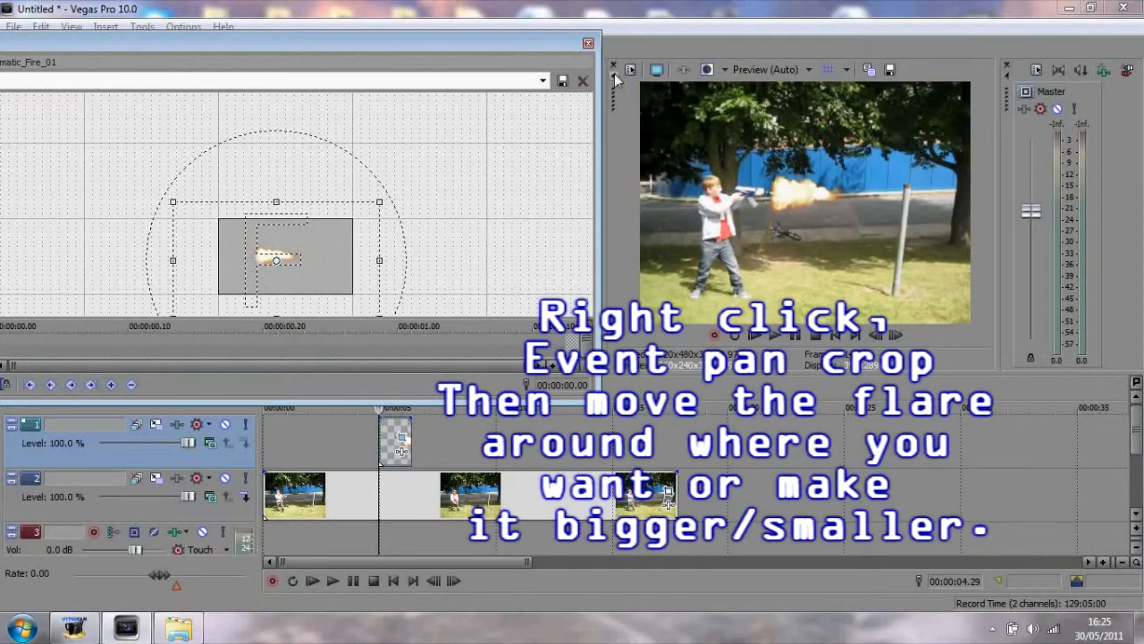
left_click(588, 43)
left_click(775, 336)
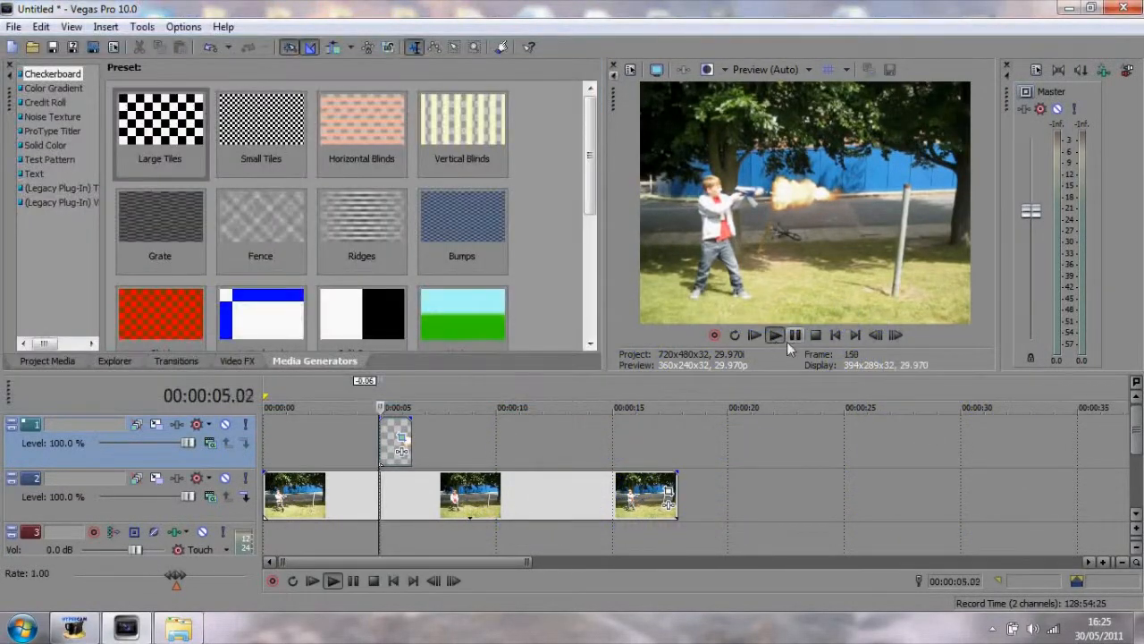
key("Return")
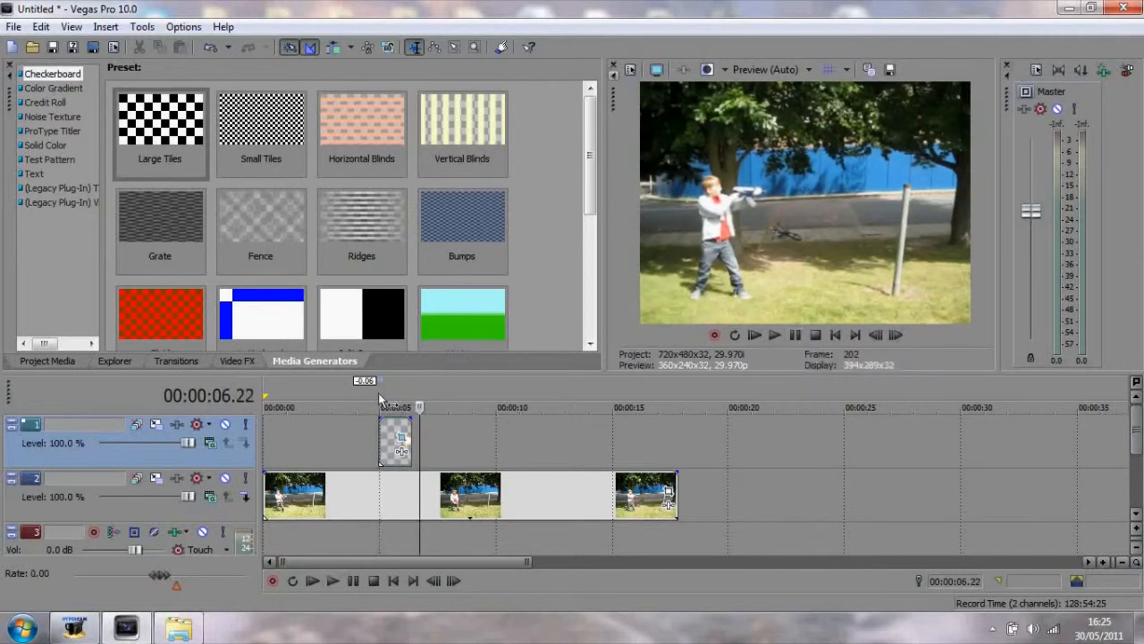
left_click(379, 403)
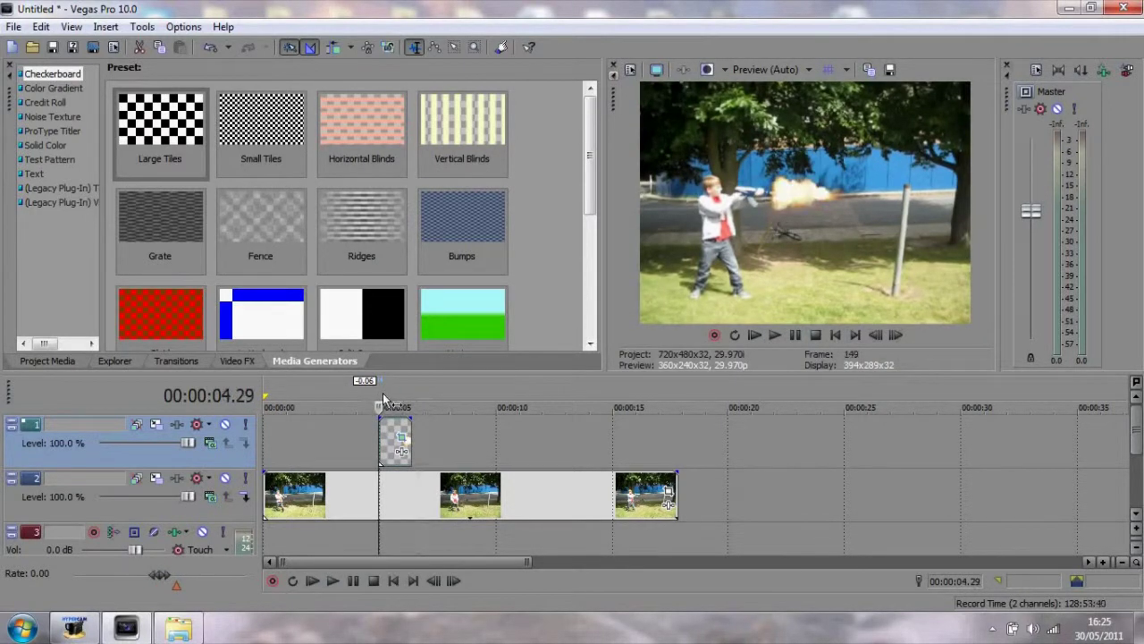
- In Pan/Crop, step a few frames into the flash and nudge it to line up with the gun
left_click(403, 452)
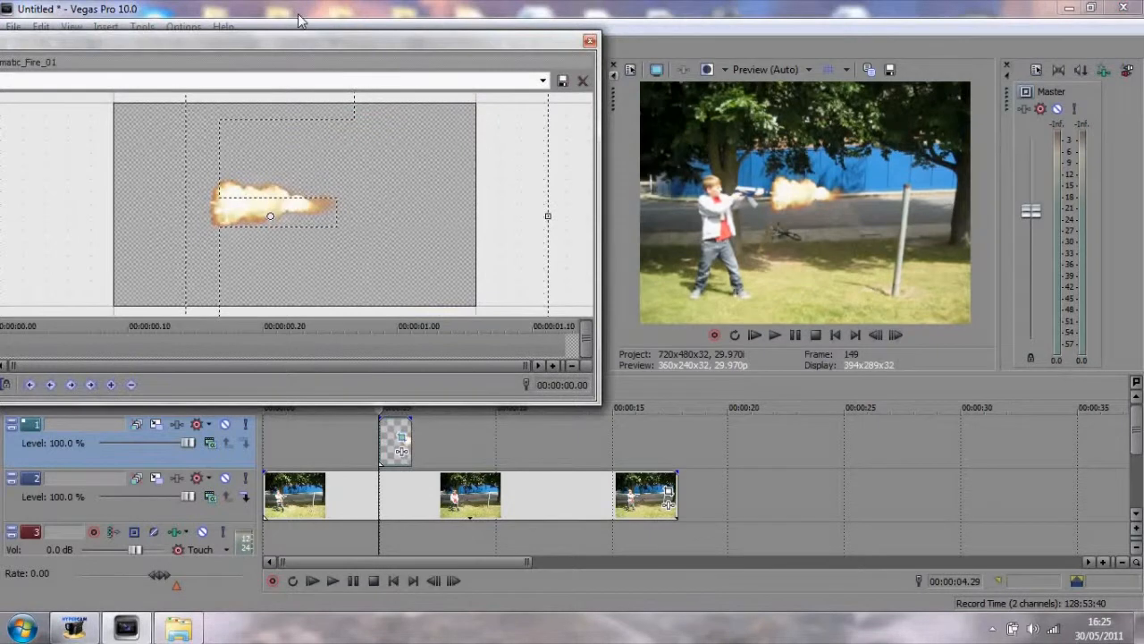
left_click_drag(298, 49, 331, 27)
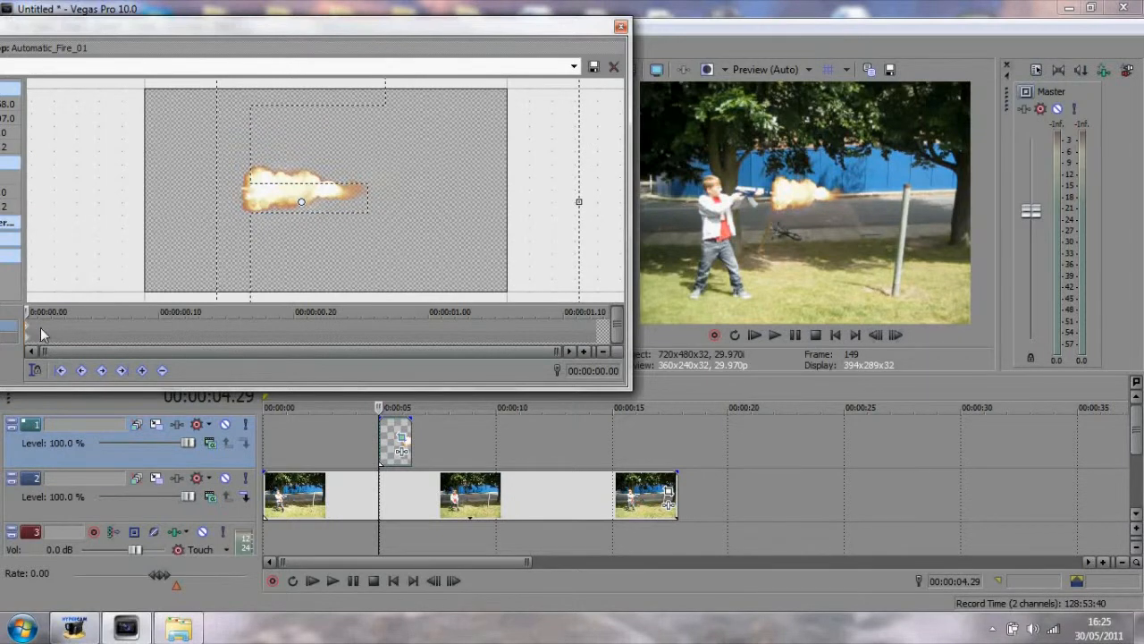
mouse_move(40, 330)
left_mouse_down()
mouse_move(65, 340)
mouse_move(50, 343)
mouse_move(31, 334)
mouse_move(101, 332)
left_mouse_up()
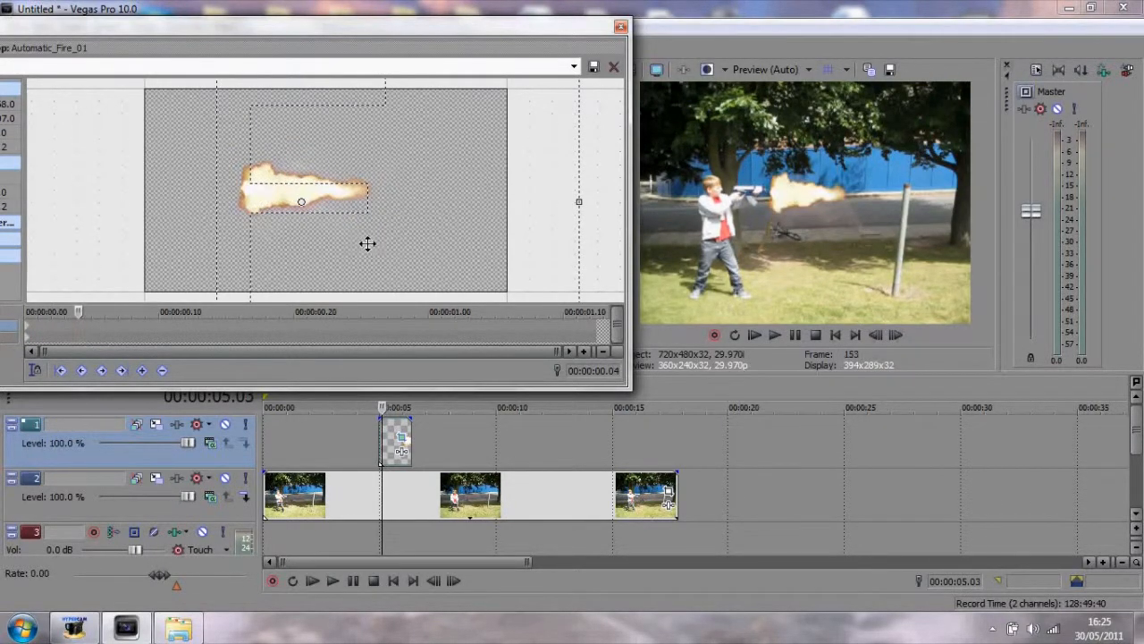
left_click_drag(373, 215, 374, 217)
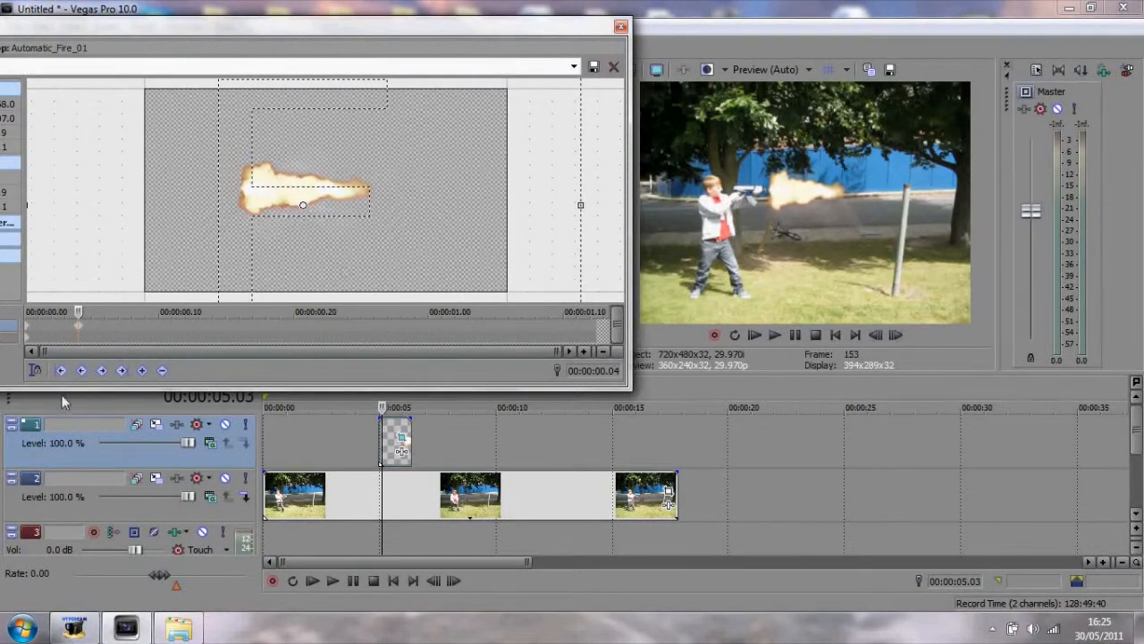
left_click_drag(78, 332, 105, 332)
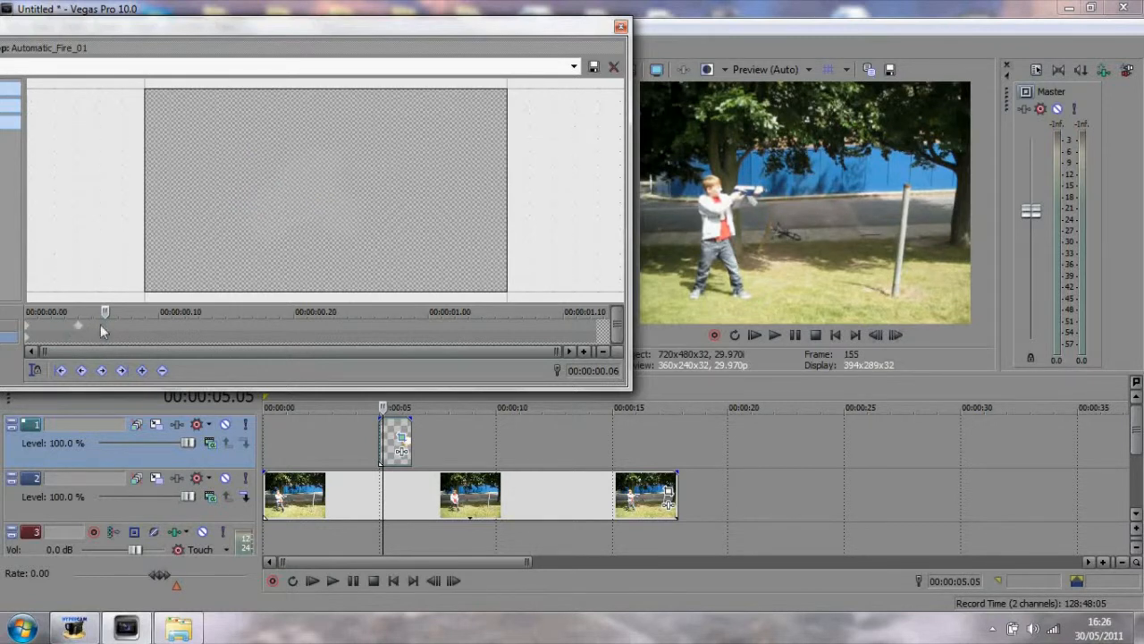
left_click(84, 329)
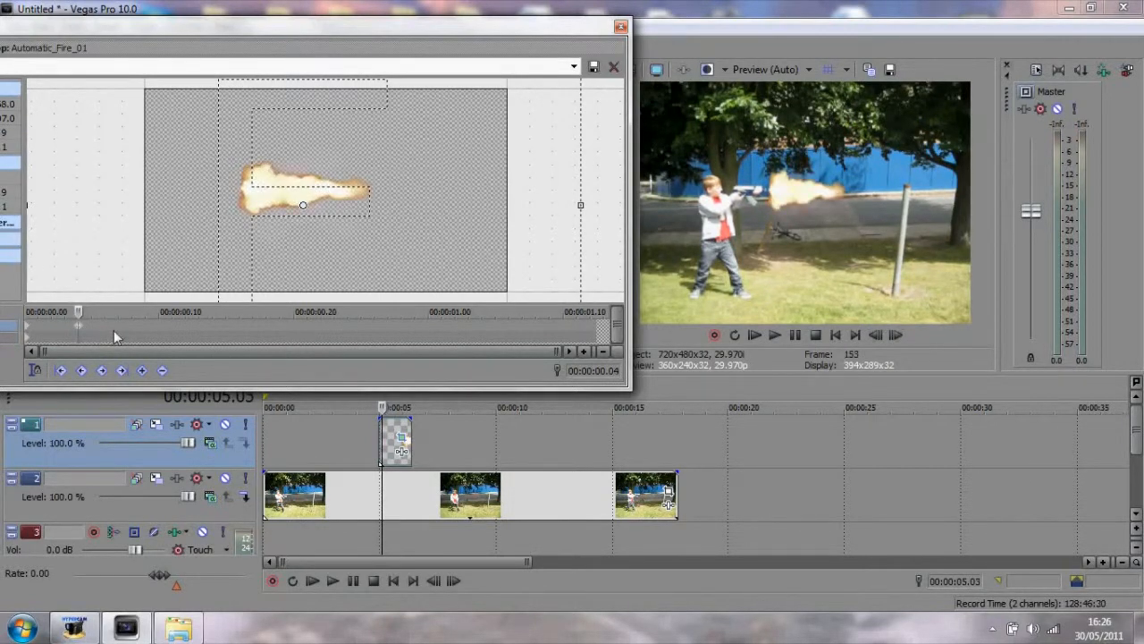
- Move later into the flash clip and shift the flash to stay on the barrel, adding keyframes
left_click_drag(105, 332, 226, 327)
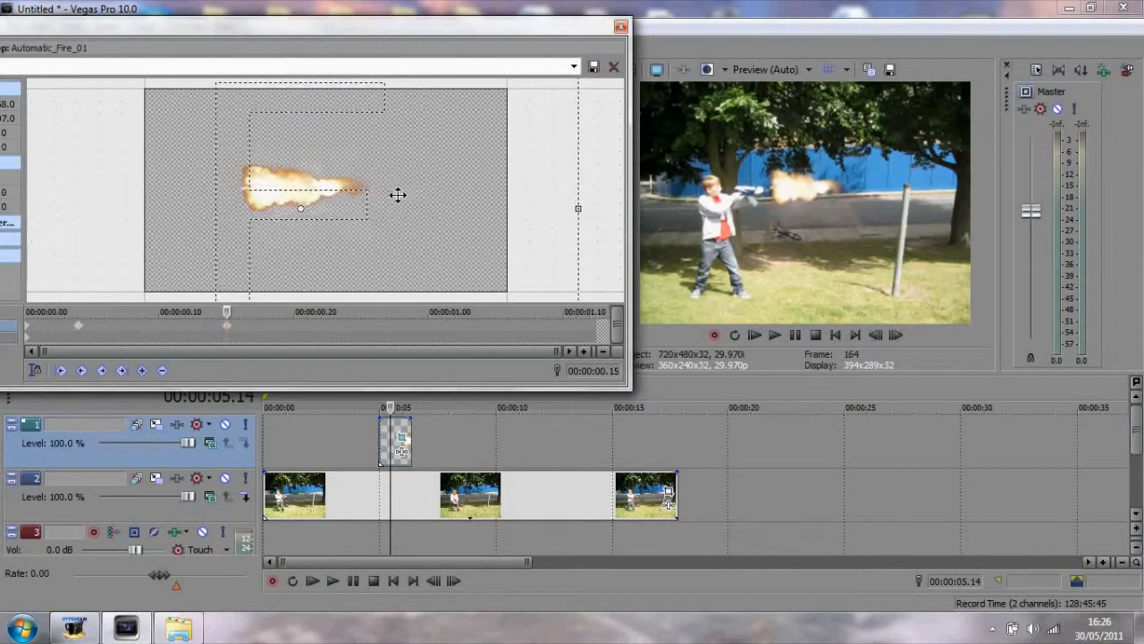
left_click_drag(401, 194, 397, 193)
mouse_move(266, 322)
left_mouse_down()
mouse_move(371, 347)
mouse_move(565, 323)
left_mouse_up()
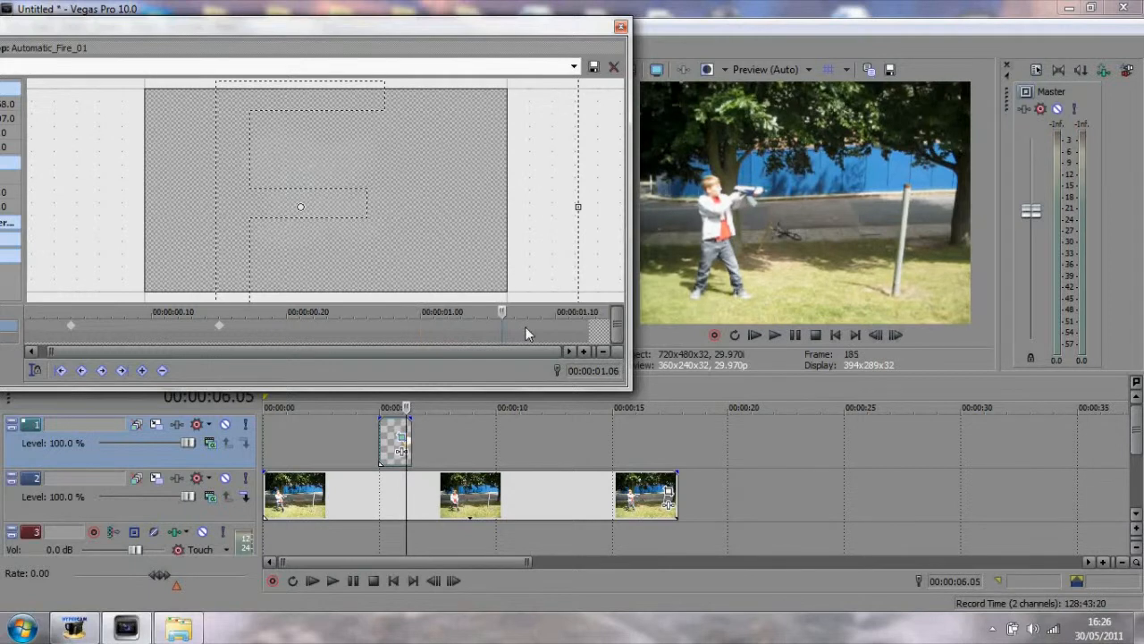
- Close Pan/Crop and play the flash back from 4.29 and from before the shot at 3.26
left_click(621, 26)
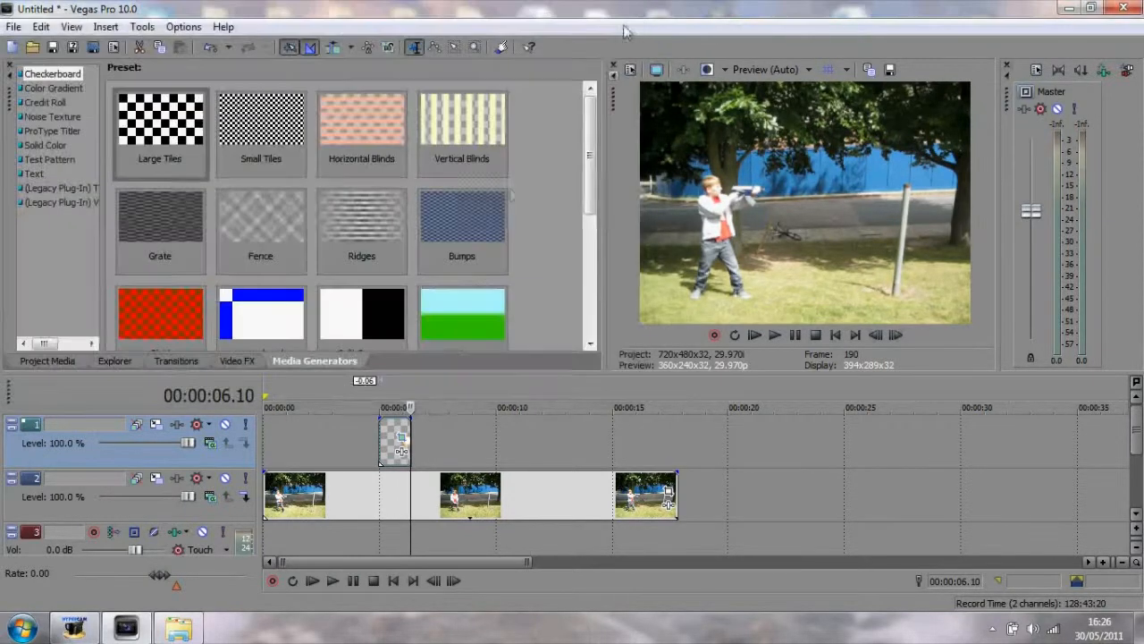
left_click_drag(410, 382, 382, 382)
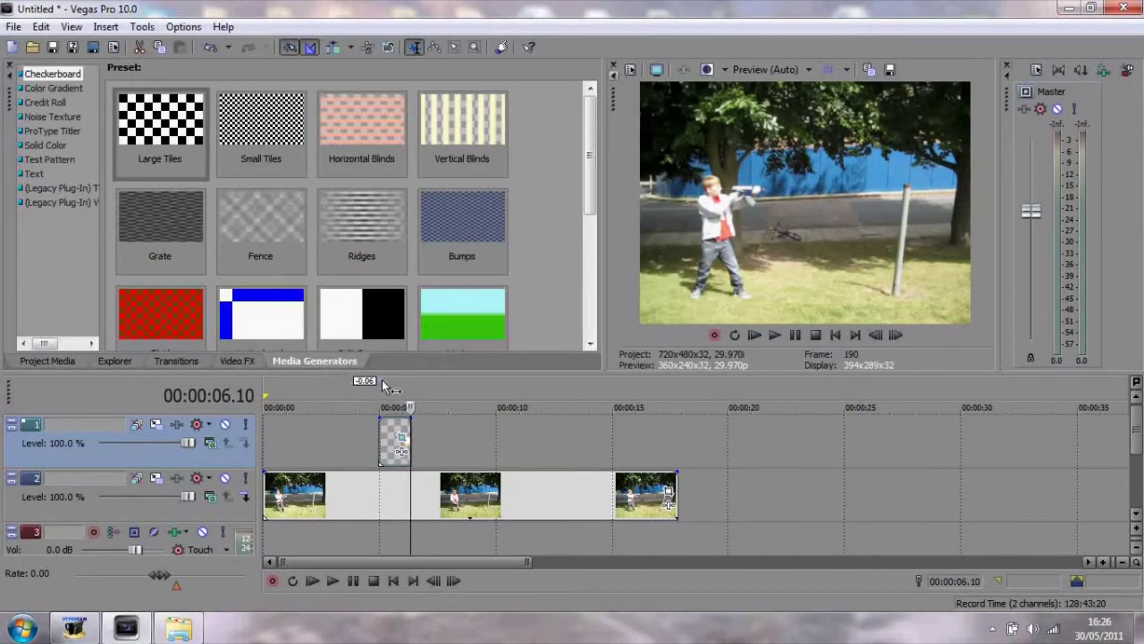
left_click(776, 335)
left_click(797, 334)
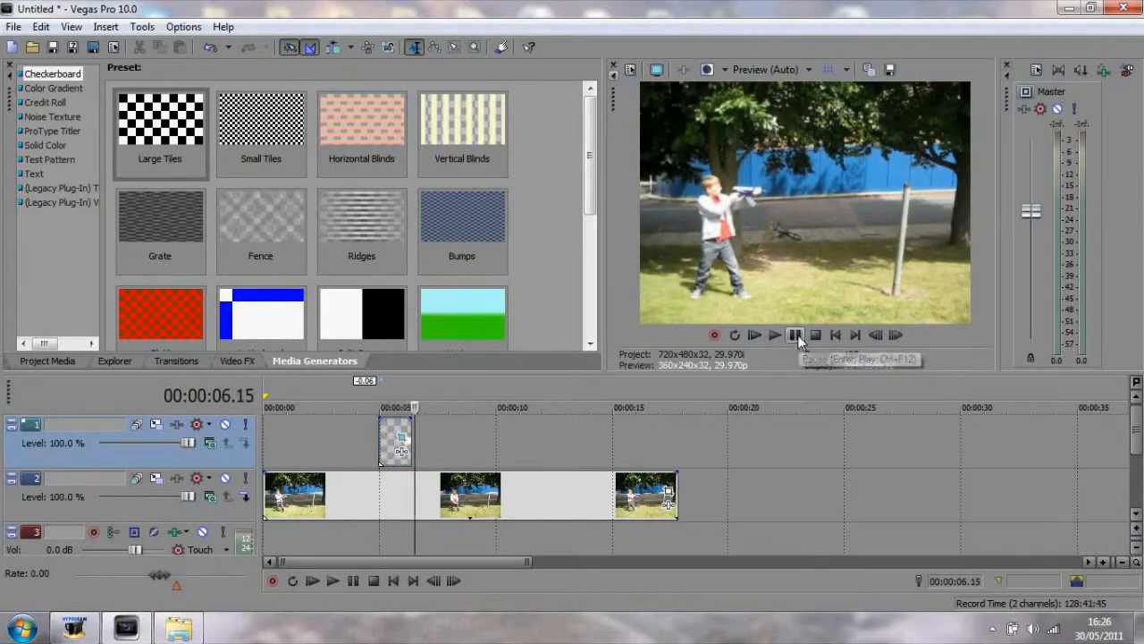
left_click(352, 407)
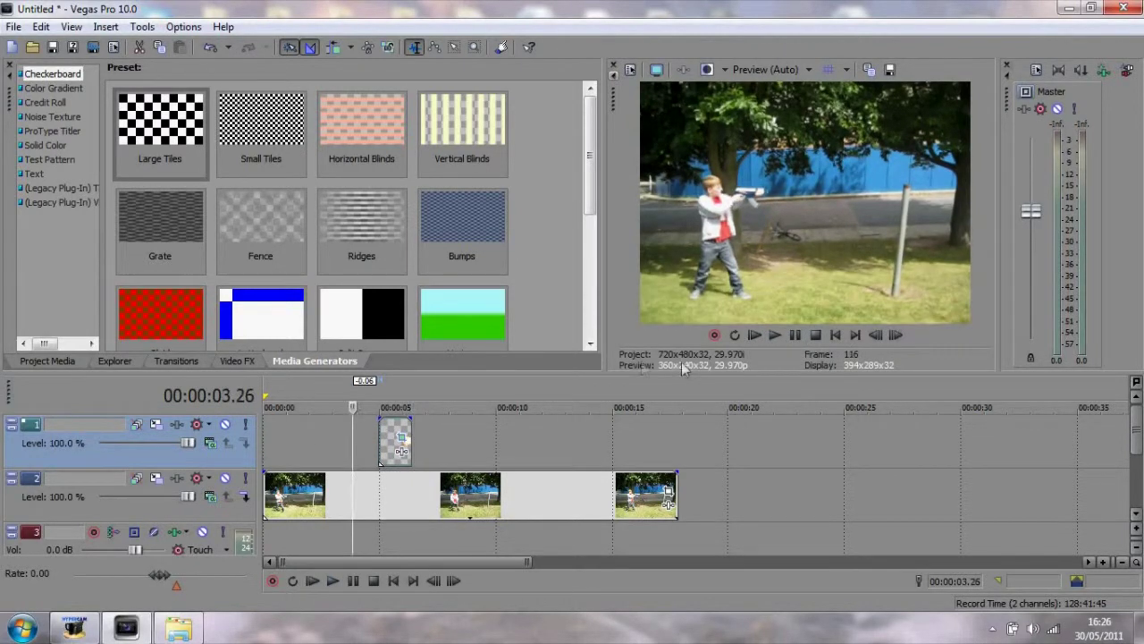
left_click(786, 337)
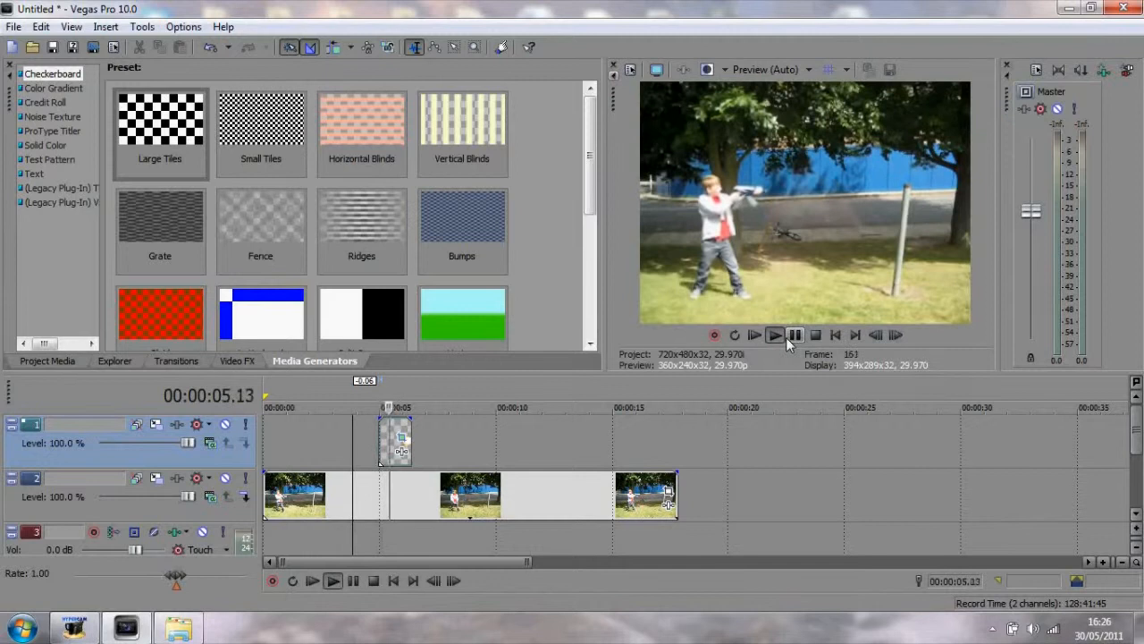
left_click(788, 336)
- Review the flash timing from just before it appears and stop to adjust the clip
left_click(379, 407)
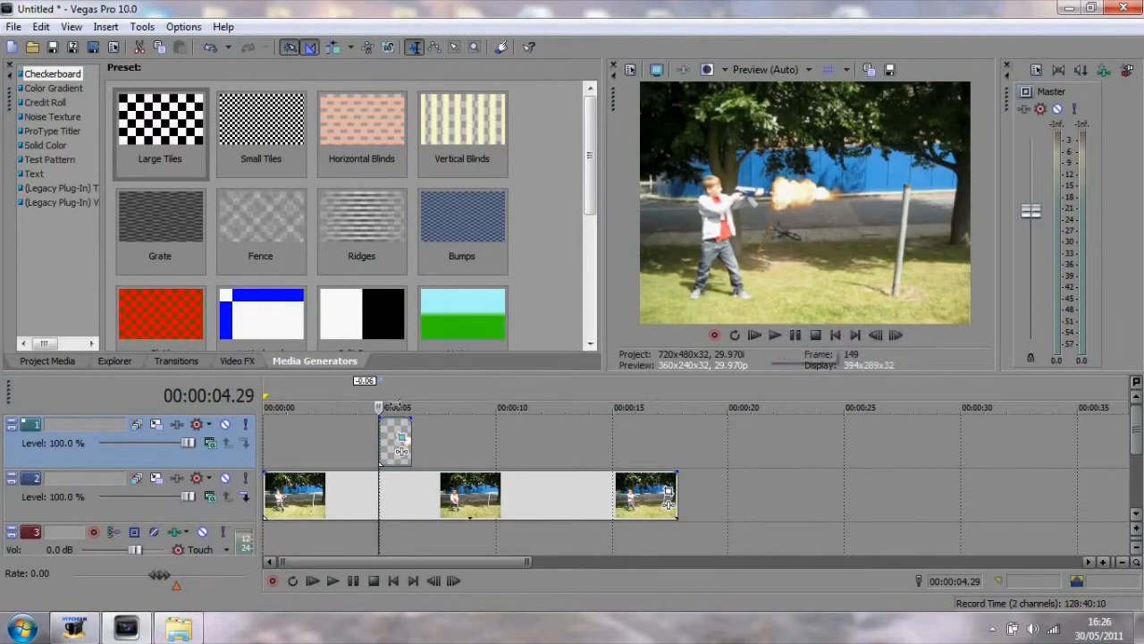
left_click(354, 406)
left_click(796, 334)
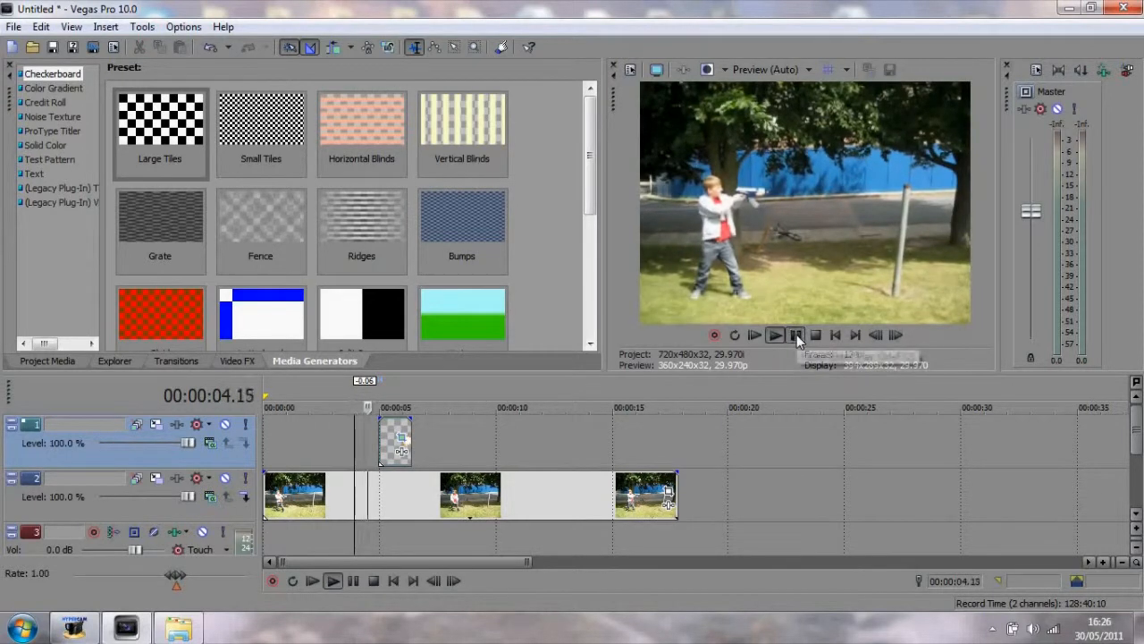
left_click(405, 406)
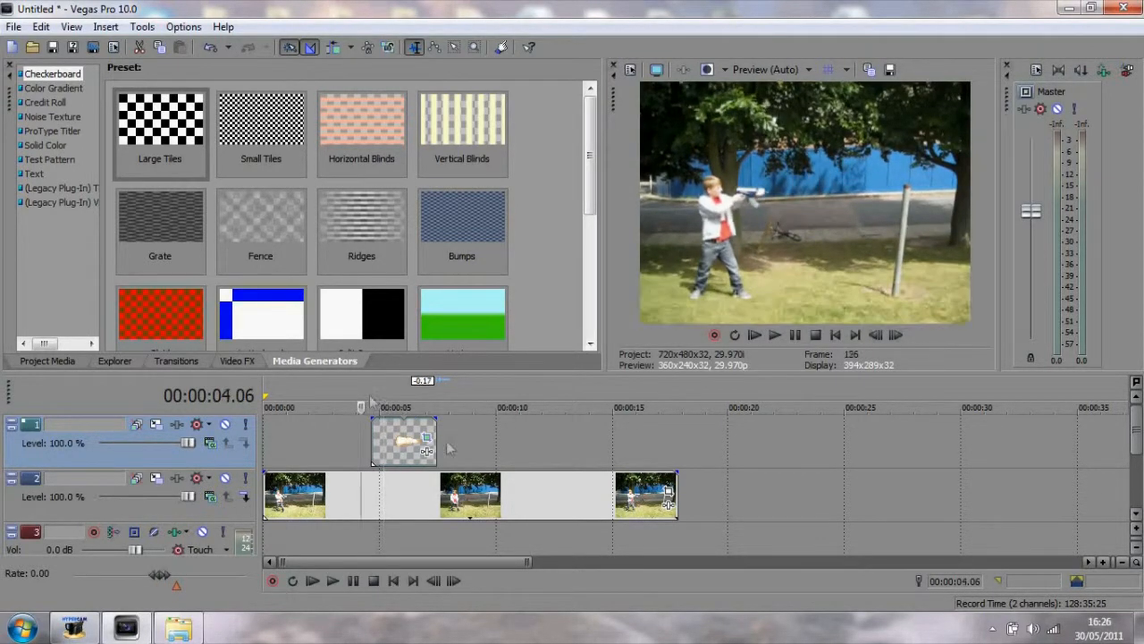
- Lengthen the muzzle-flash event on track 1 and play the longer flash
left_click(361, 407)
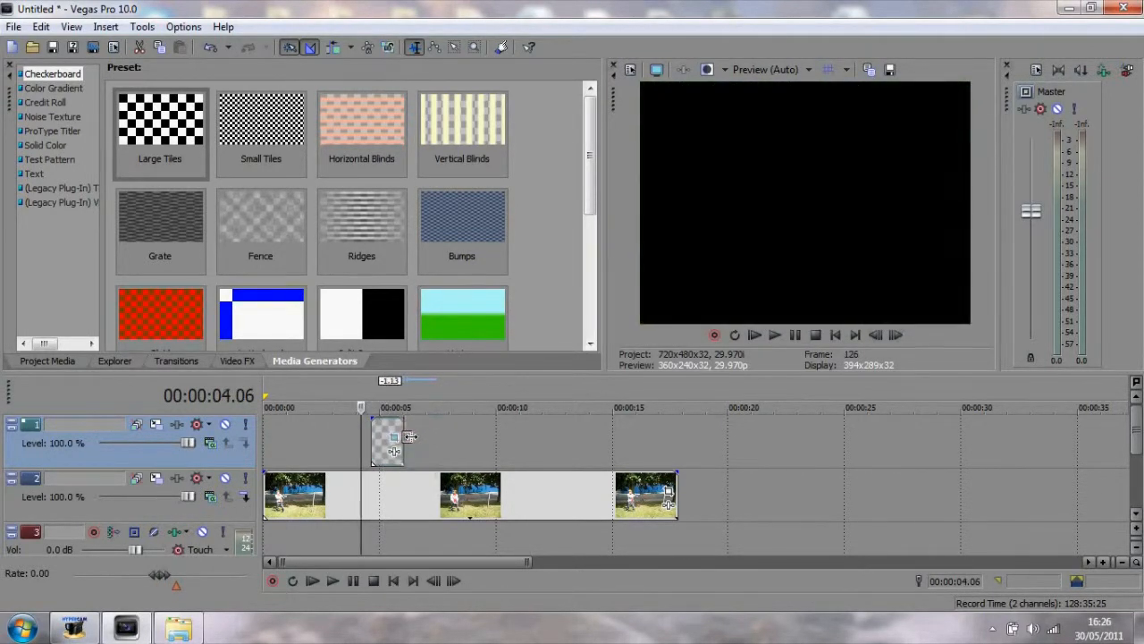
left_click_drag(413, 437, 445, 438)
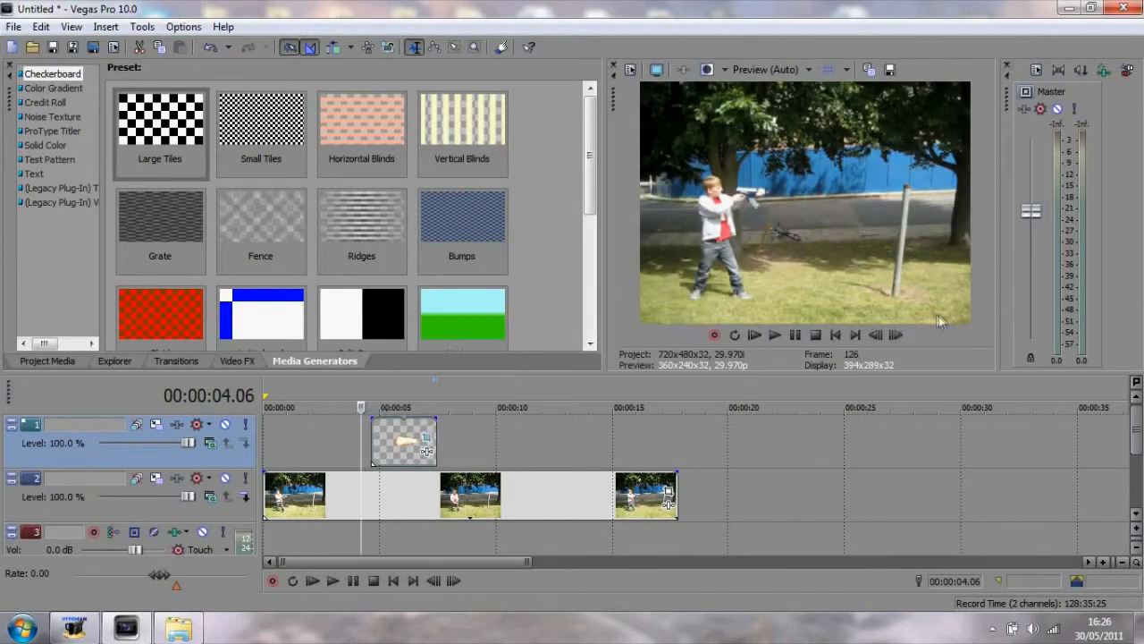
left_click(774, 335)
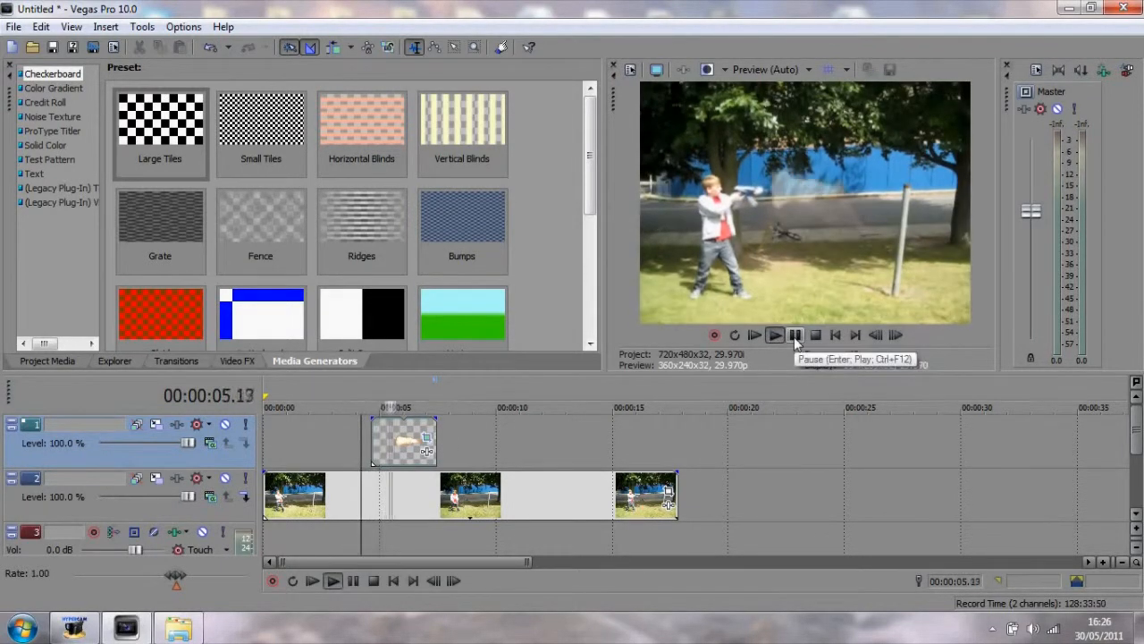
left_click(795, 335)
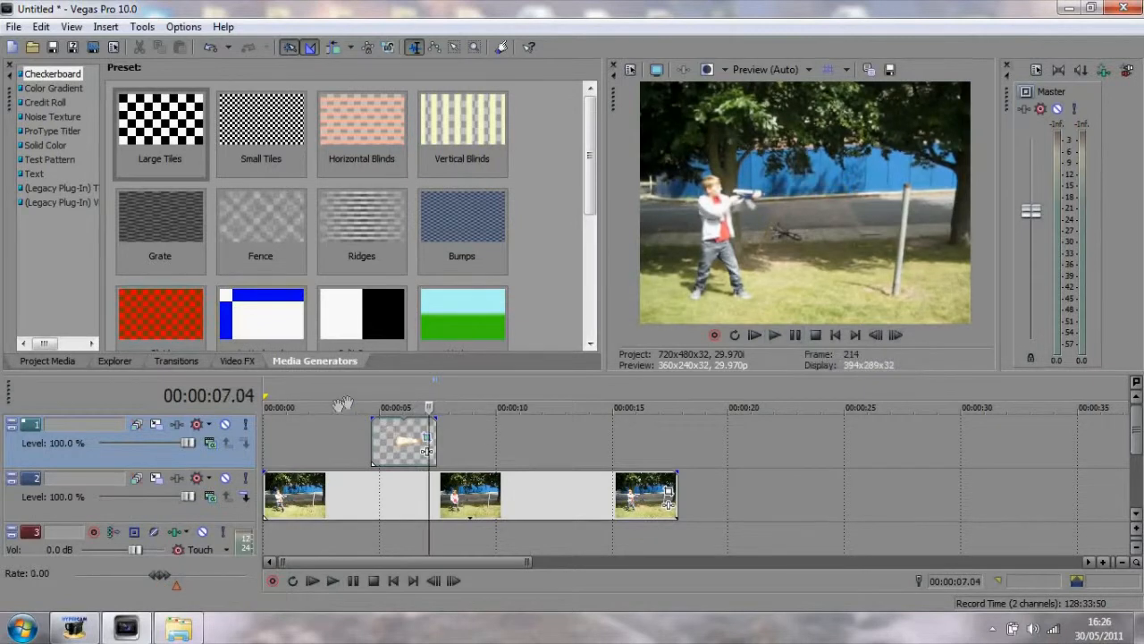
- Replay the flash from 4.19 and reopen the clip's Pan/Crop window
left_click(370, 407)
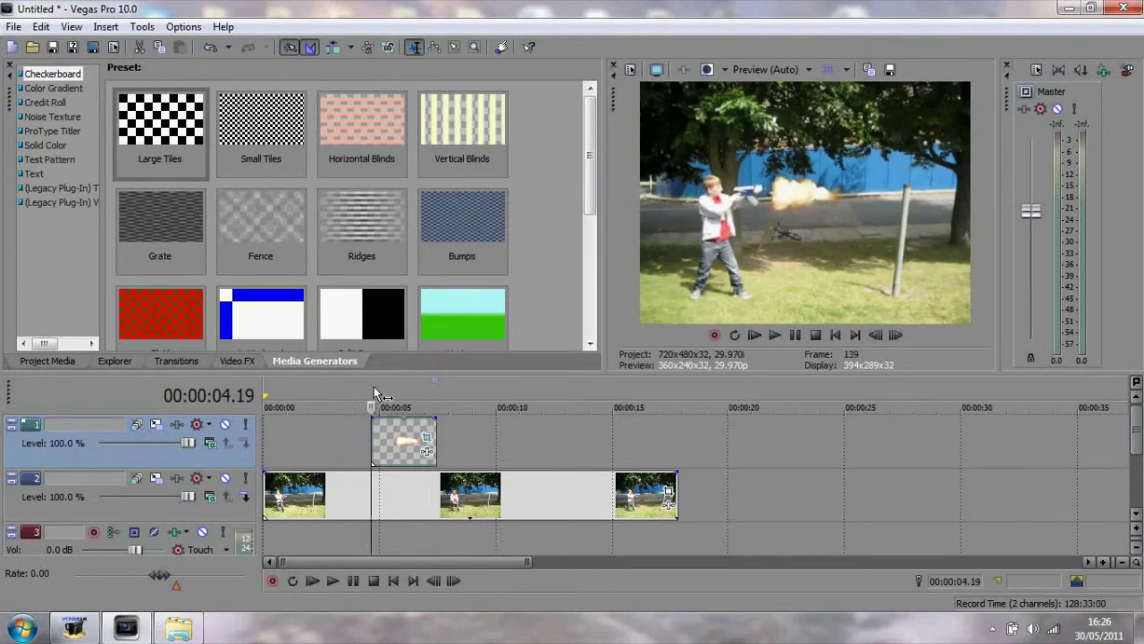
left_click(774, 335)
left_click(795, 335)
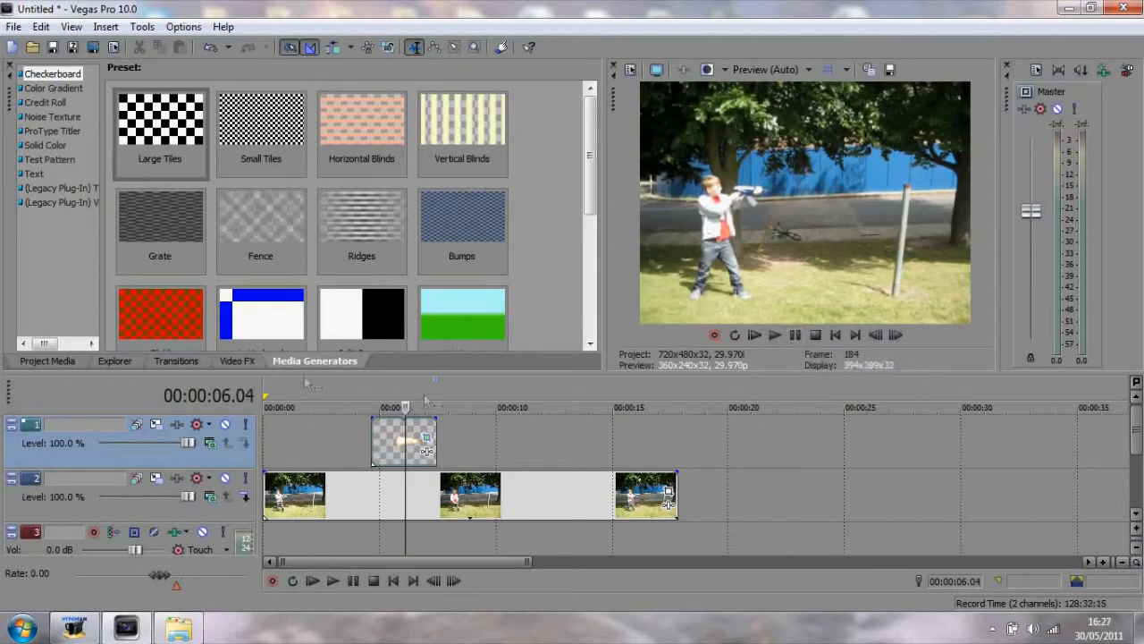
left_click(371, 406)
left_click(427, 438)
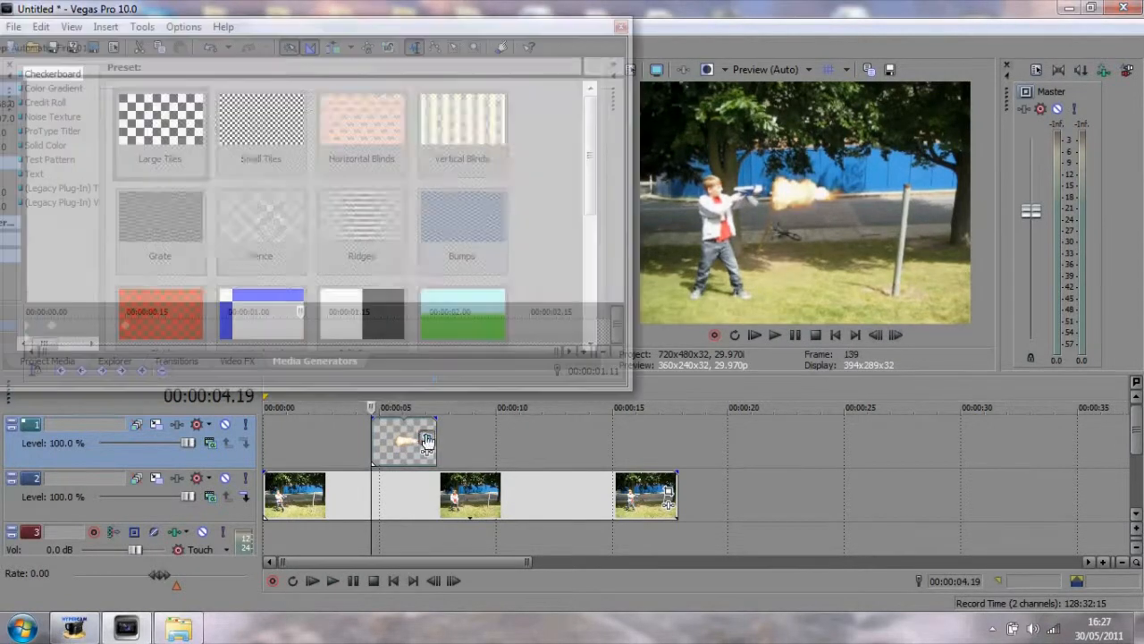
- At the first frames, position and tilt the flash to sit on the gun barrel
left_click(33, 332)
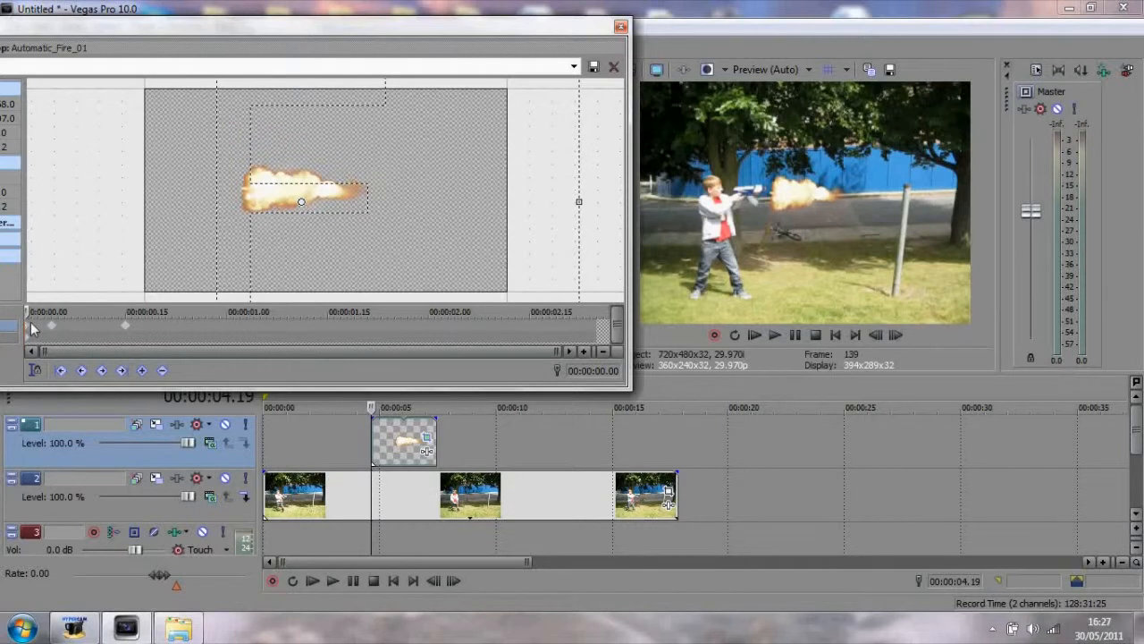
left_click_drag(322, 185, 327, 190)
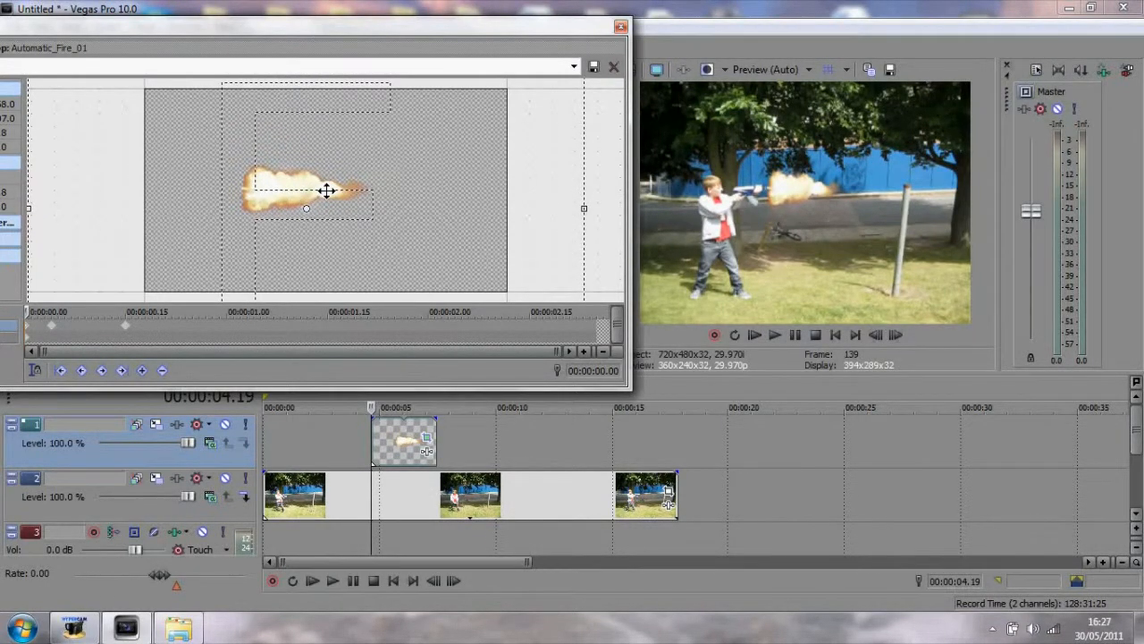
left_click_drag(617, 170, 615, 181)
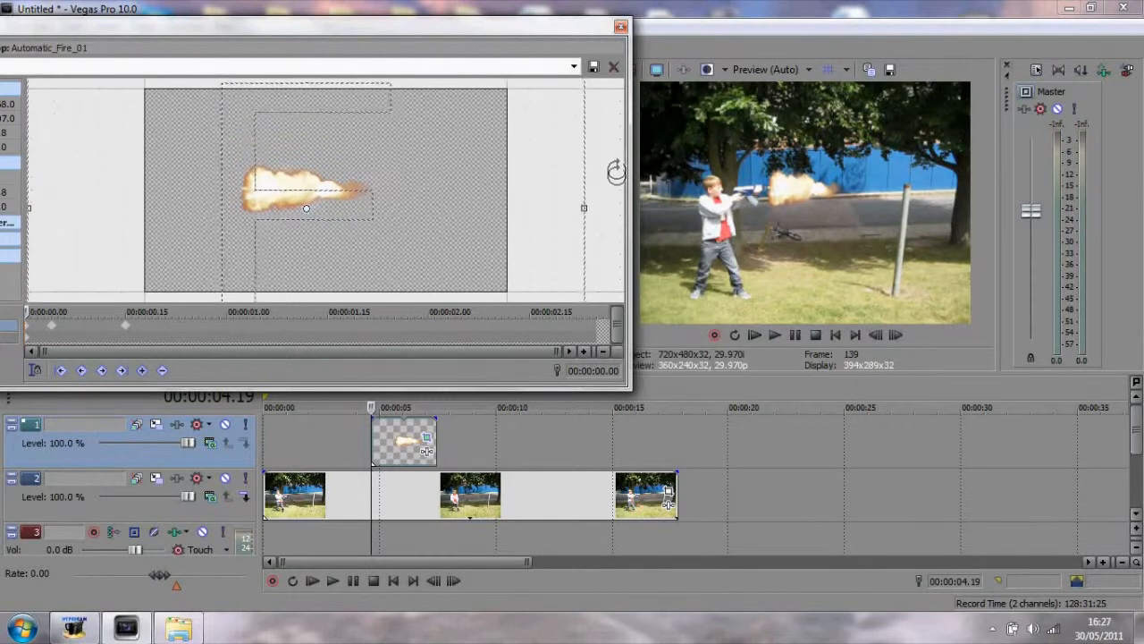
left_click_drag(434, 204, 428, 209)
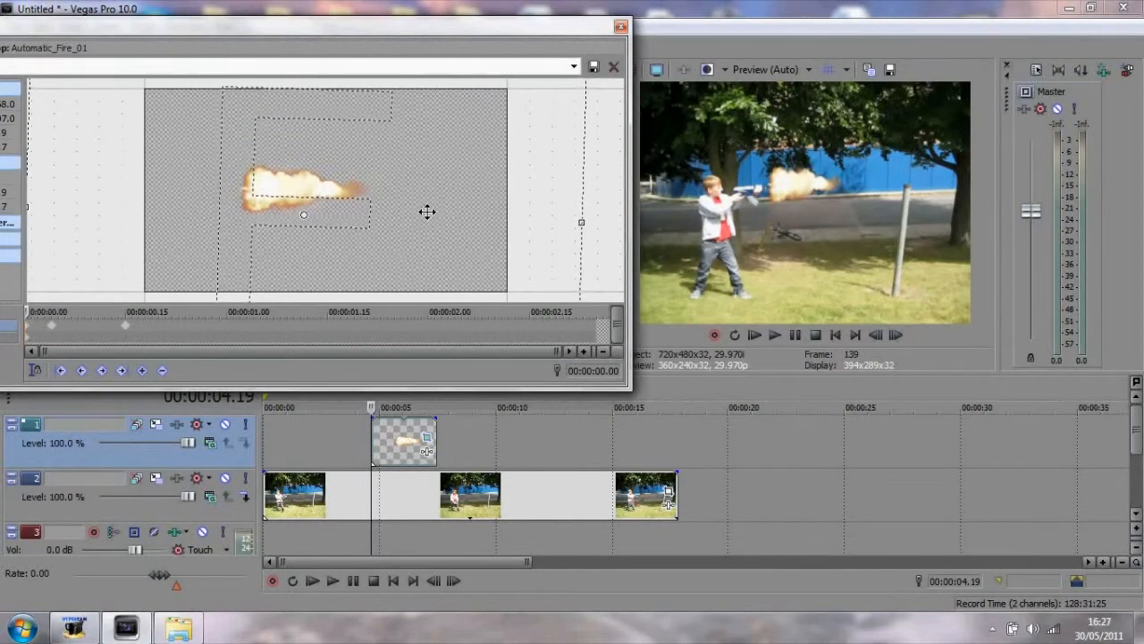
left_click(51, 333)
left_click_drag(467, 234, 469, 231)
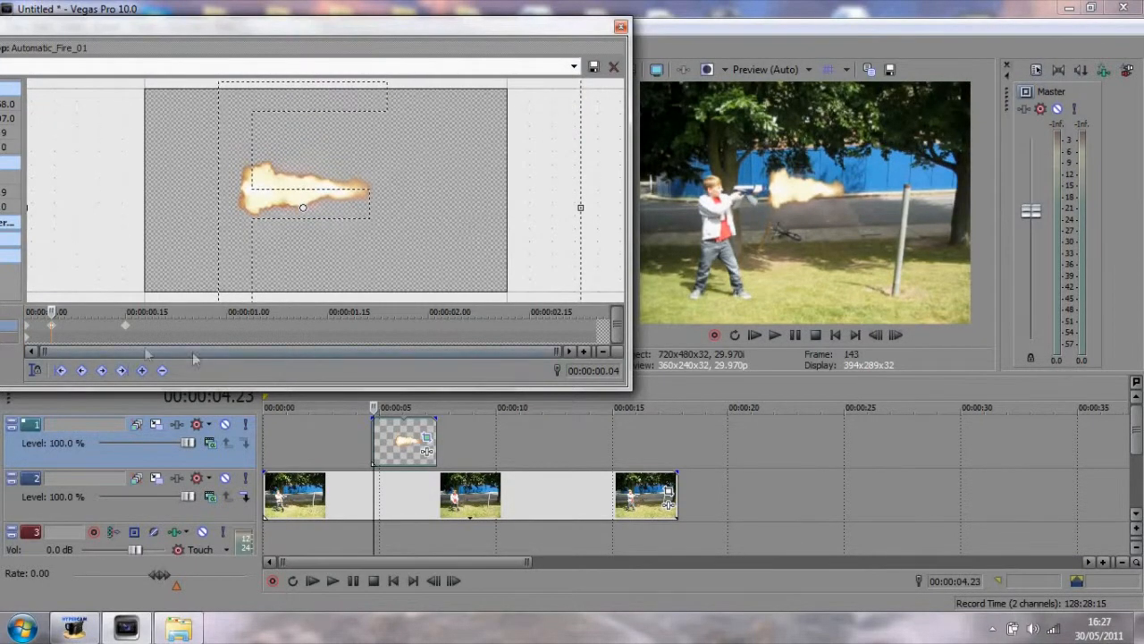
- Step through the next frames, realigning the flash with the barrel at each
left_click(79, 331)
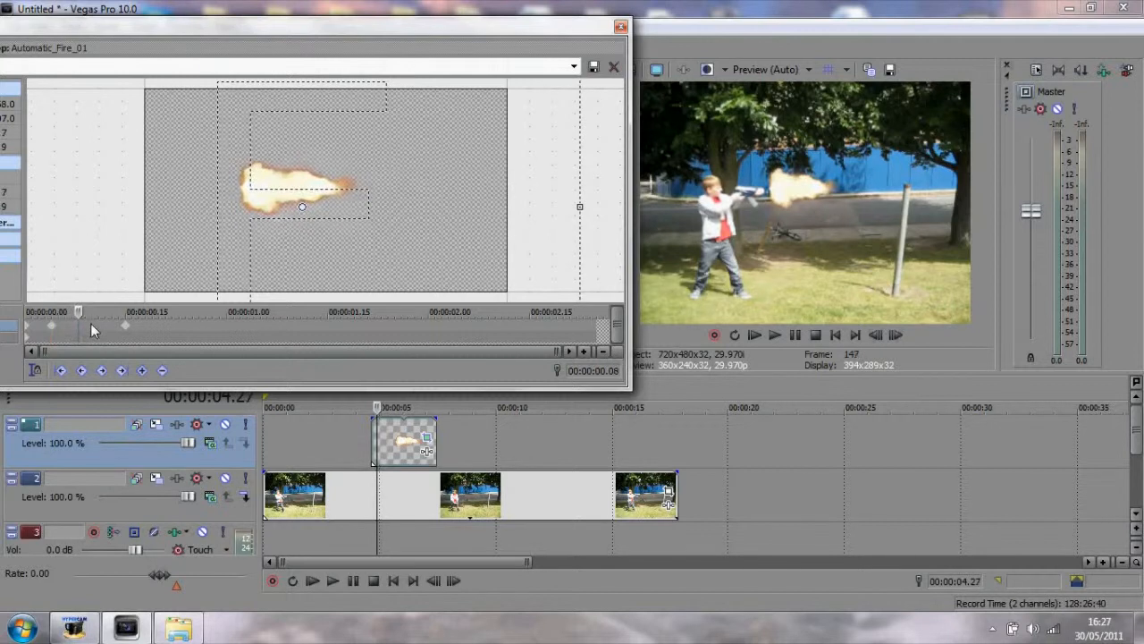
left_click_drag(342, 206, 337, 202)
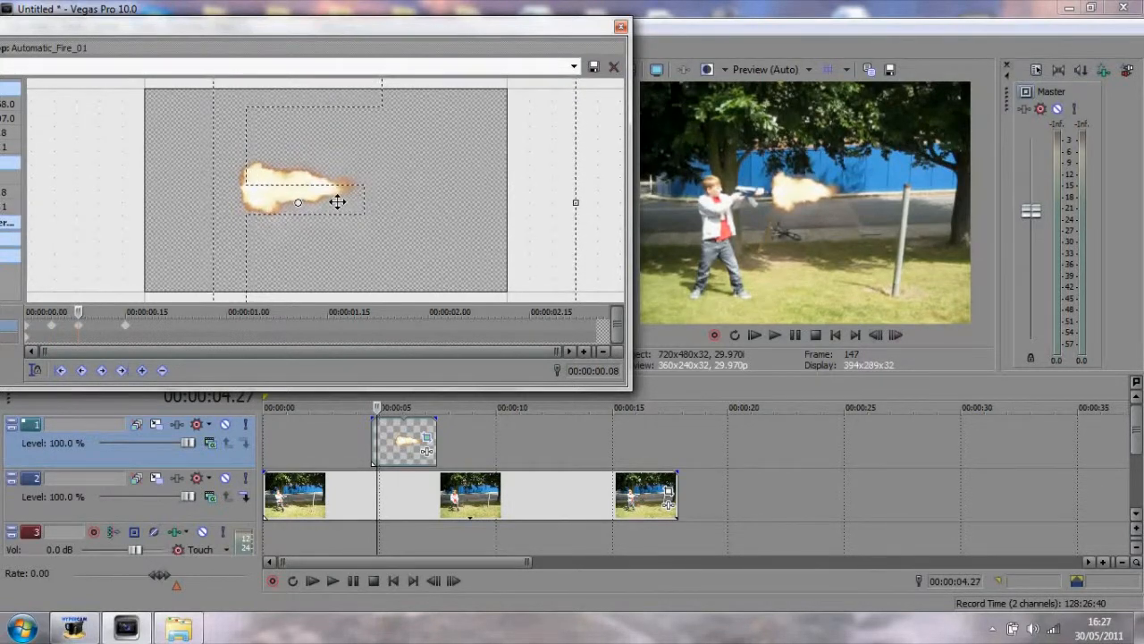
left_click(104, 331)
left_click_drag(280, 257, 291, 253)
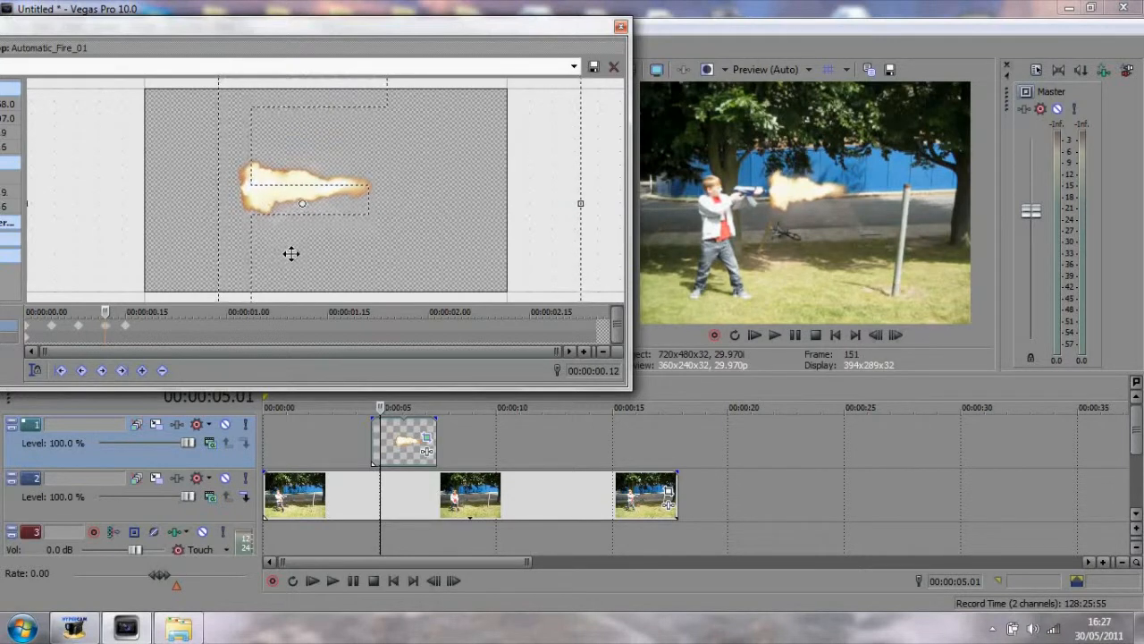
left_click(126, 332)
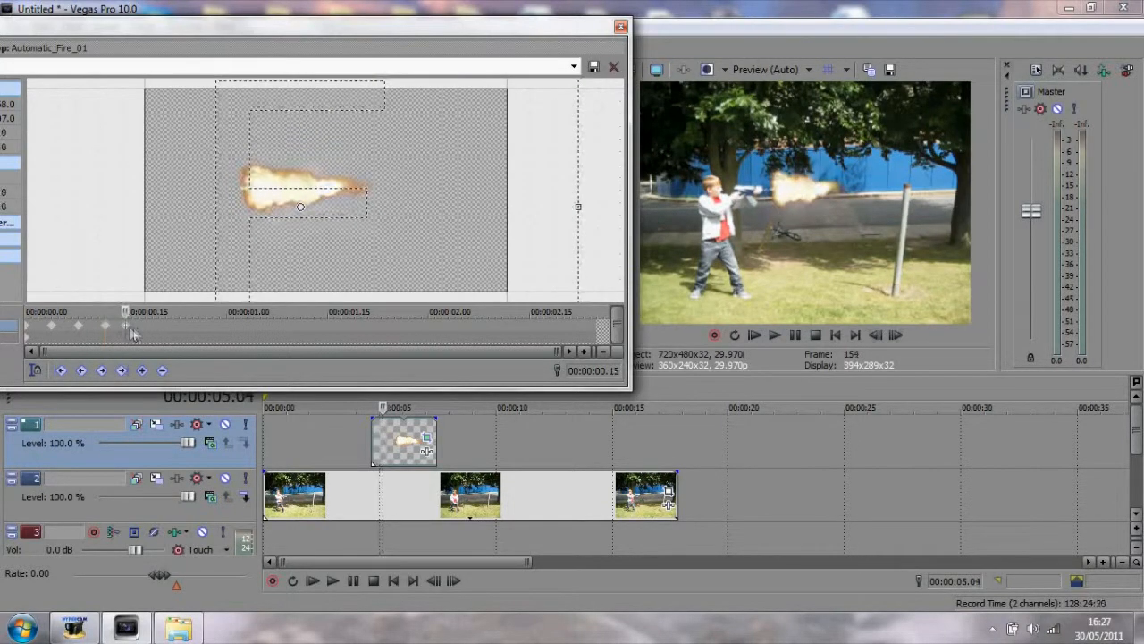
- Add a keyframe at 00:00:01.24 repositioning the flash, then close Pan/Crop
mouse_move(126, 313)
left_mouse_down()
mouse_move(328, 333)
mouse_move(390, 323)
left_mouse_up()
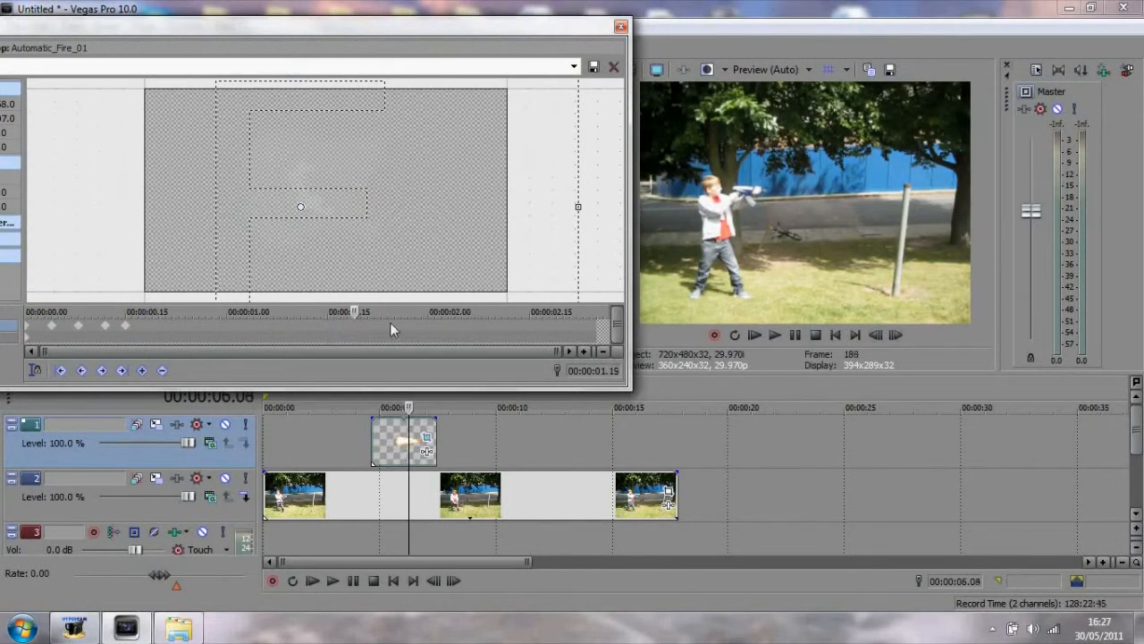
left_click_drag(477, 211, 479, 209)
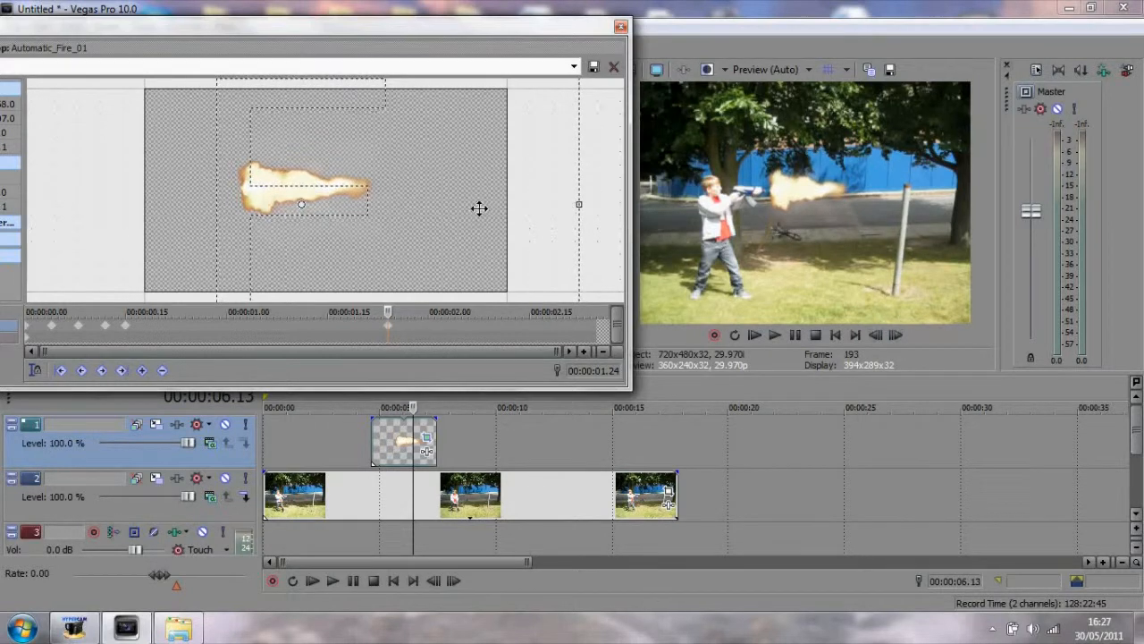
left_click_drag(389, 327, 604, 329)
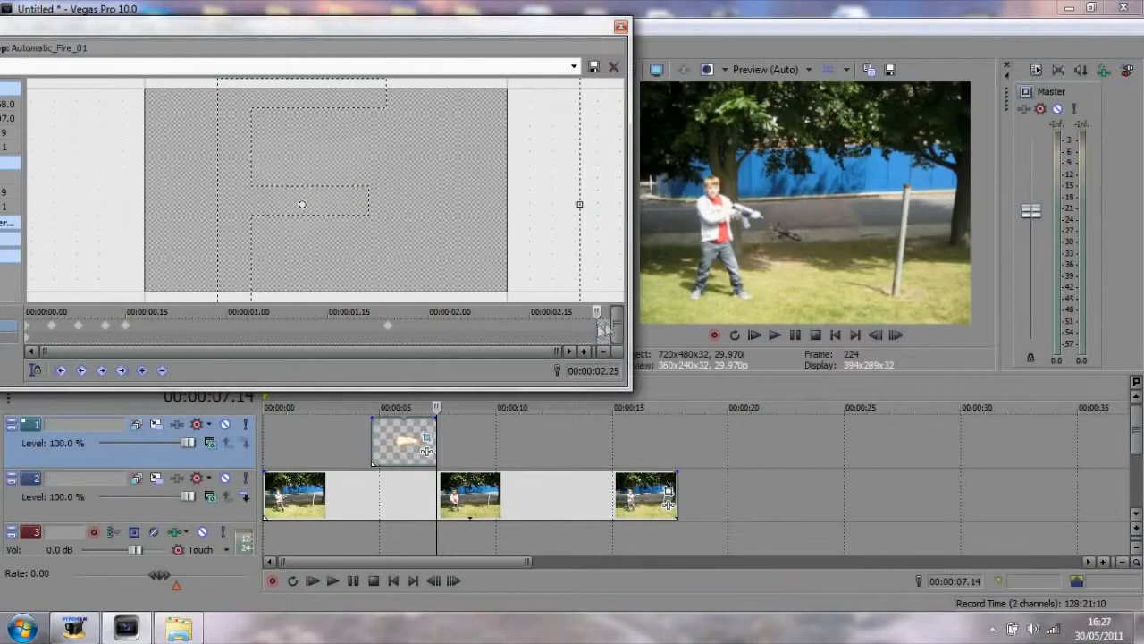
left_click_drag(622, 36, 626, 31)
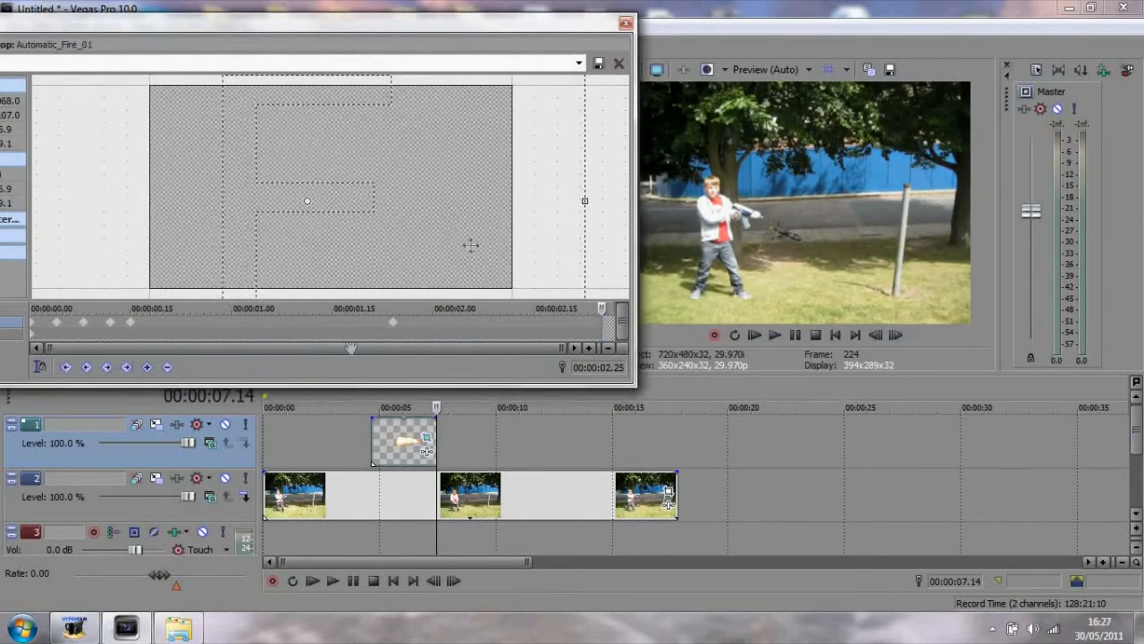
left_click(625, 23)
left_click(358, 406)
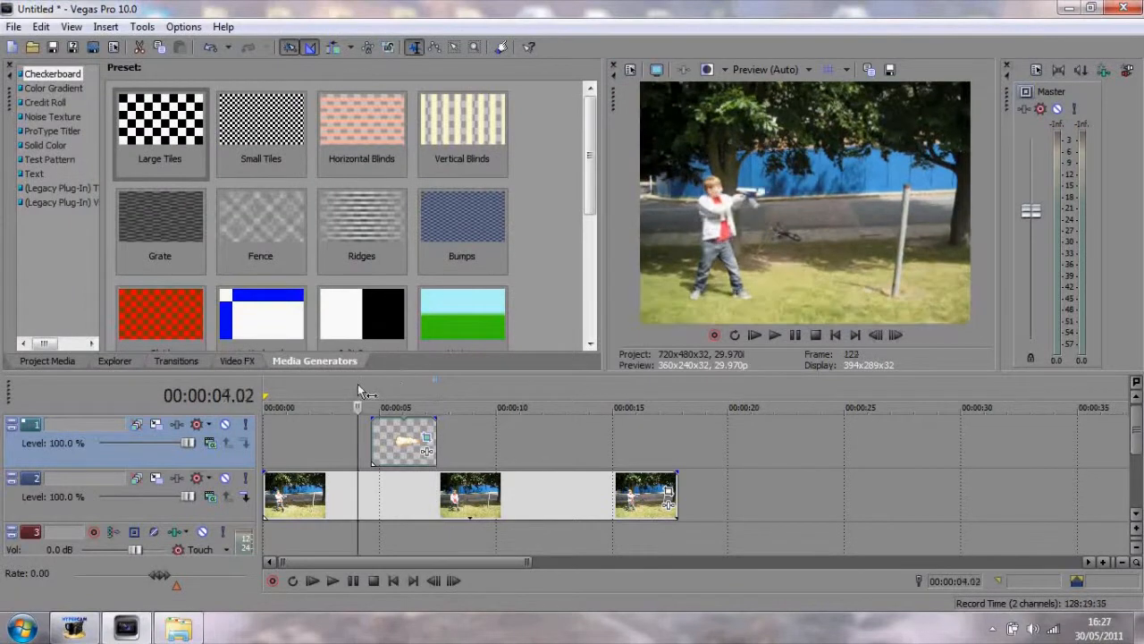
left_click(774, 335)
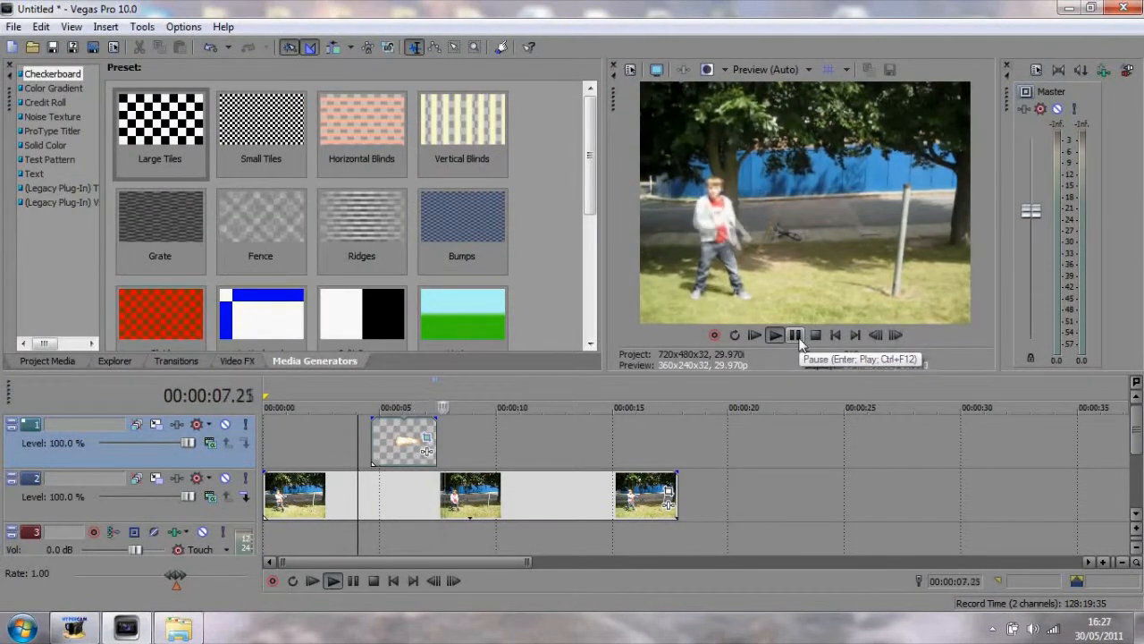
left_click(383, 407)
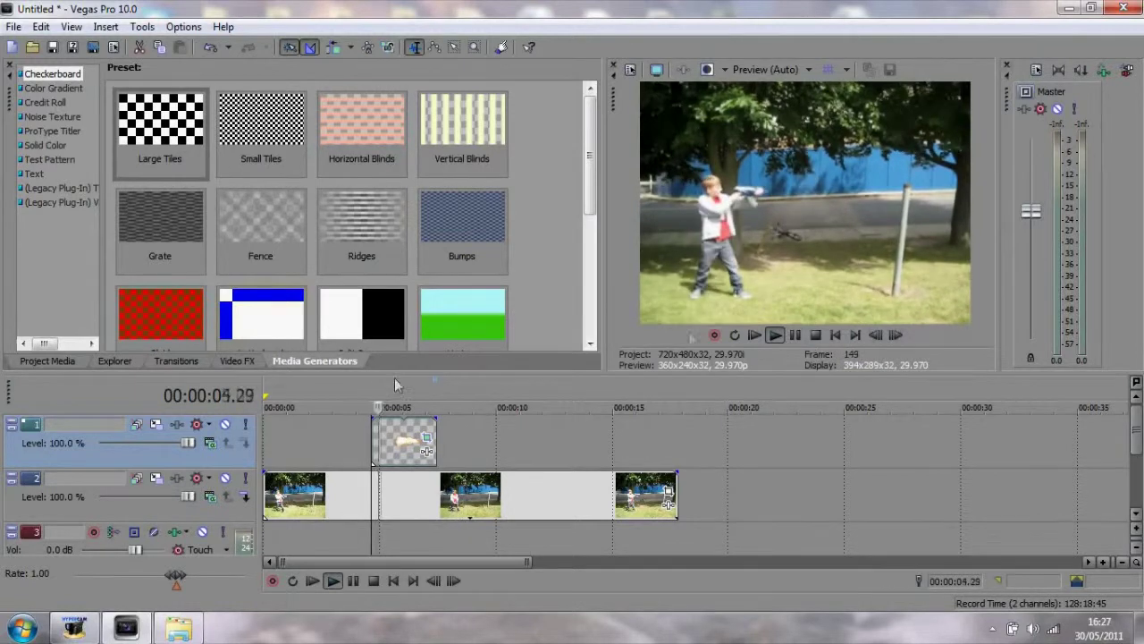
left_click(794, 334)
key("Down")
key("Up")
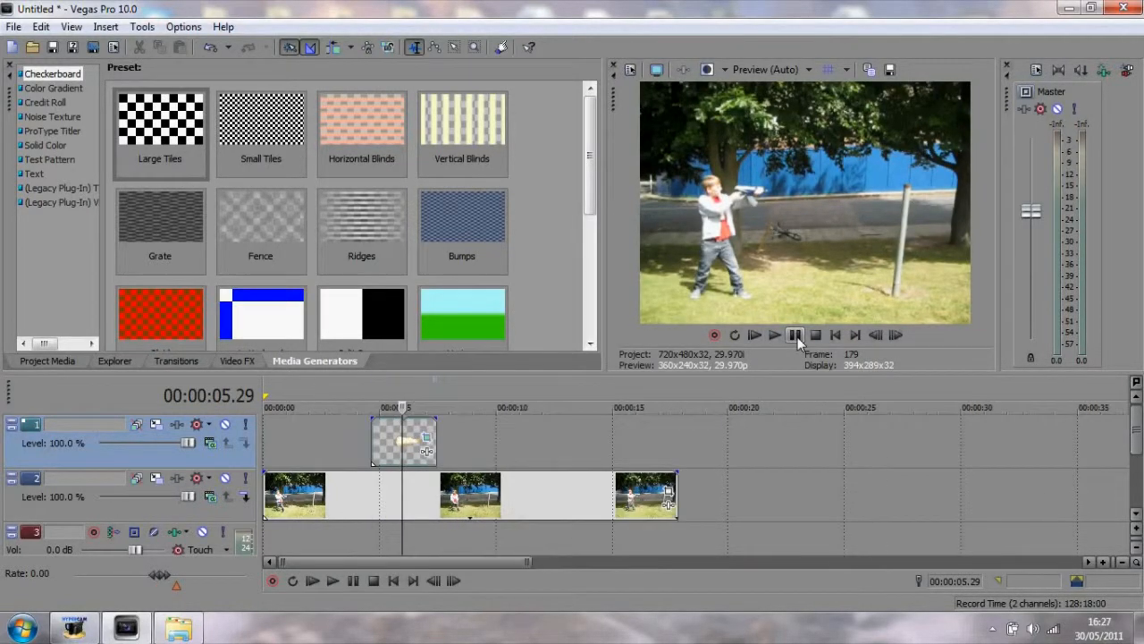
key("Up")
left_click(798, 337)
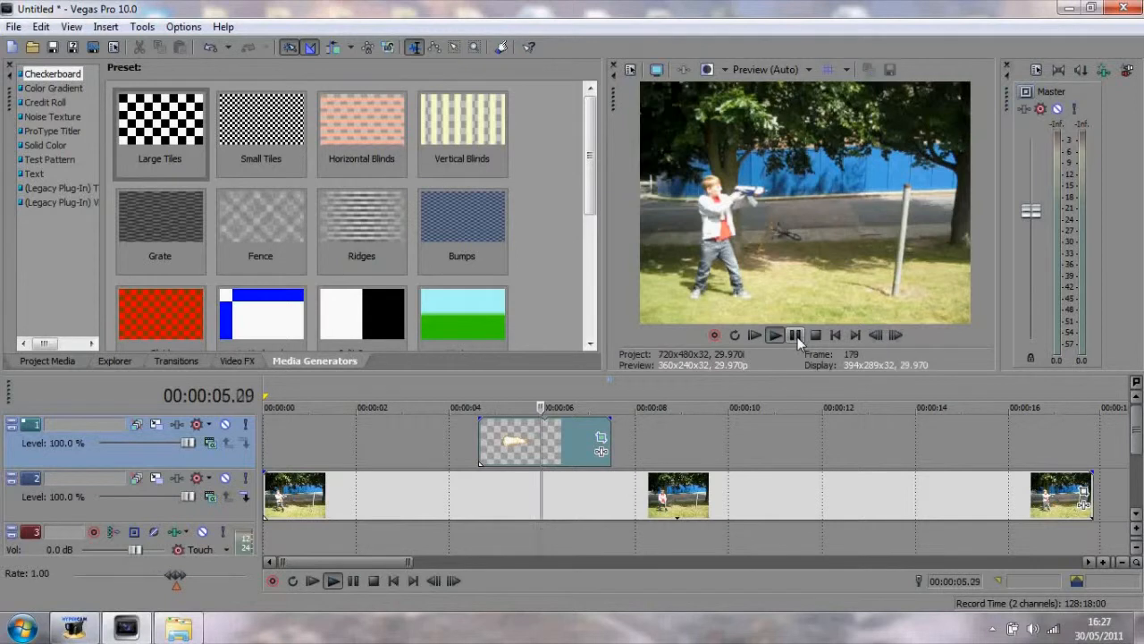
left_click(798, 337)
left_click(496, 407)
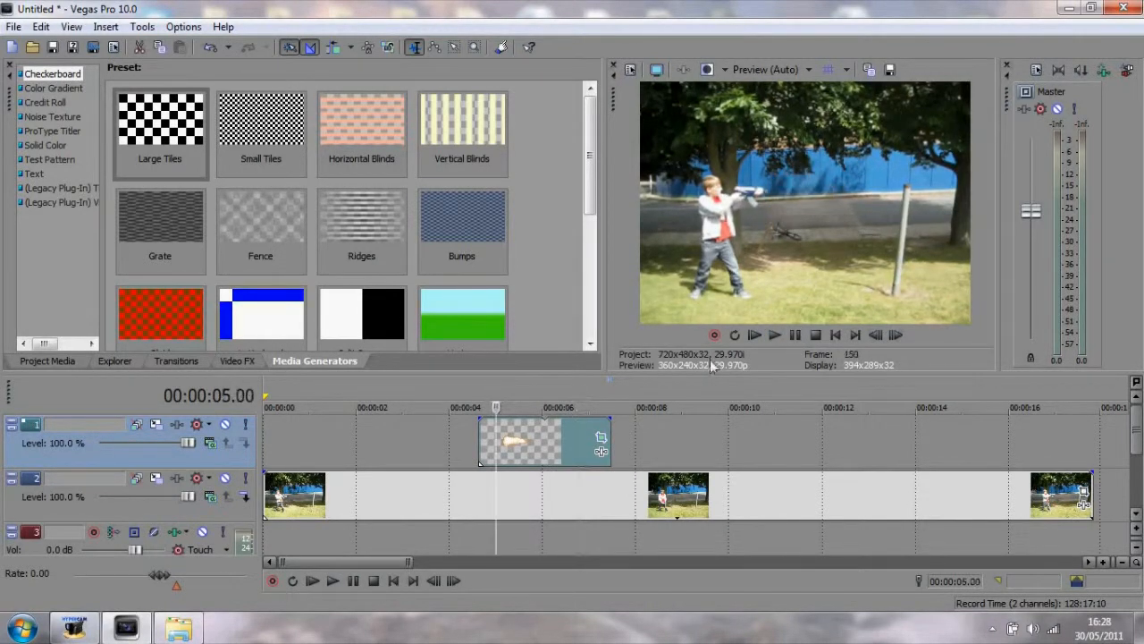
left_click(774, 335)
left_click(814, 335)
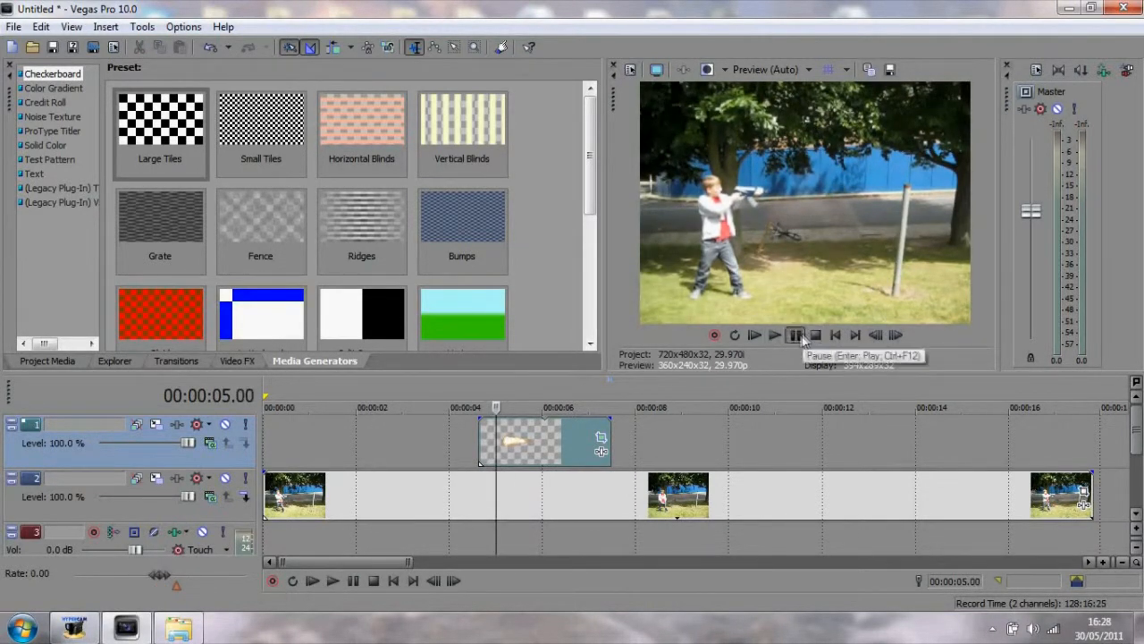
left_click(774, 335)
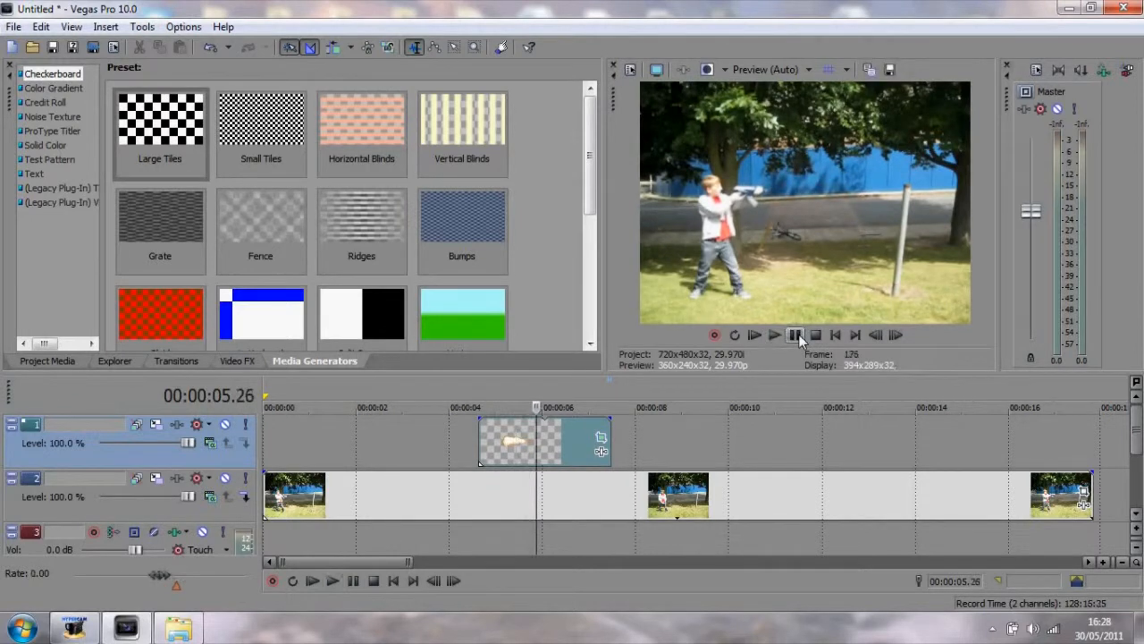
left_click(798, 335)
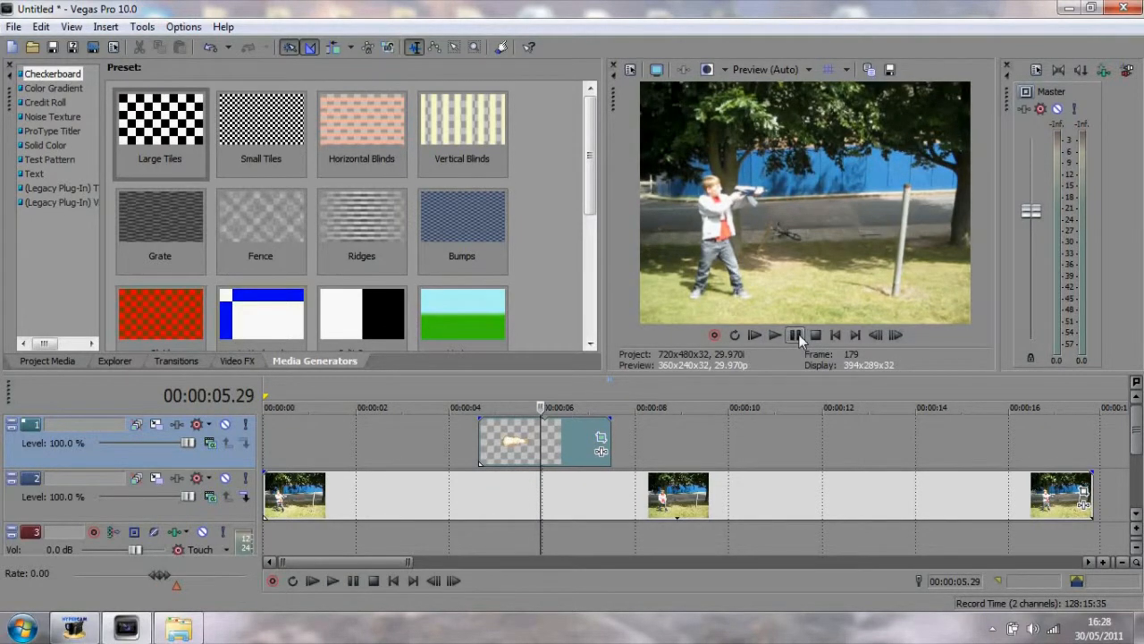
left_click(798, 334)
left_click(507, 407)
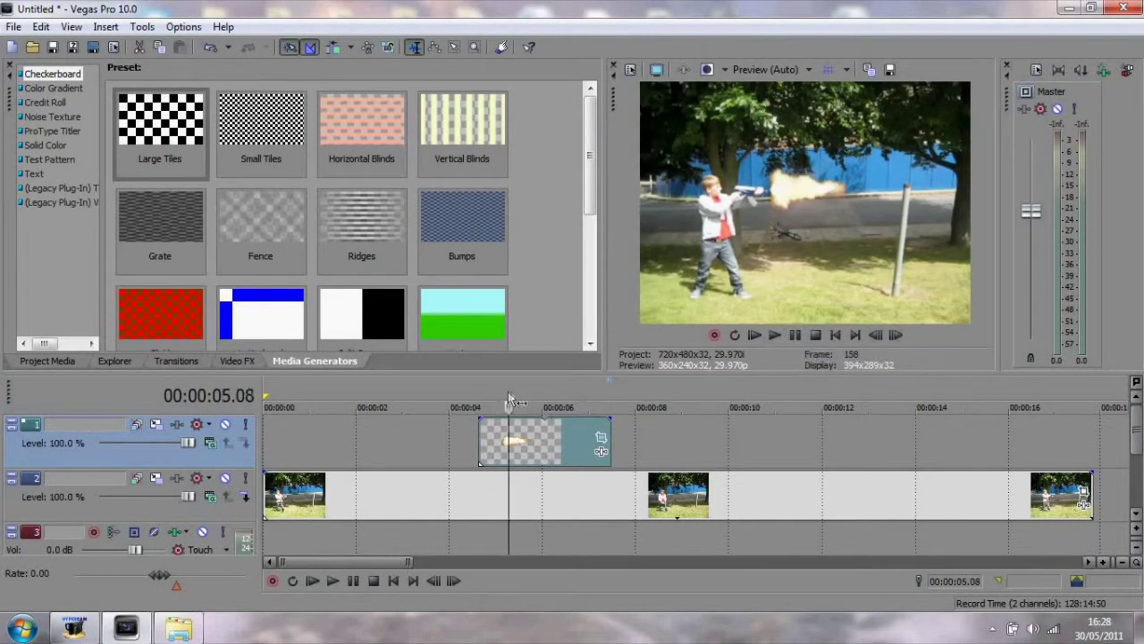
left_click(793, 339)
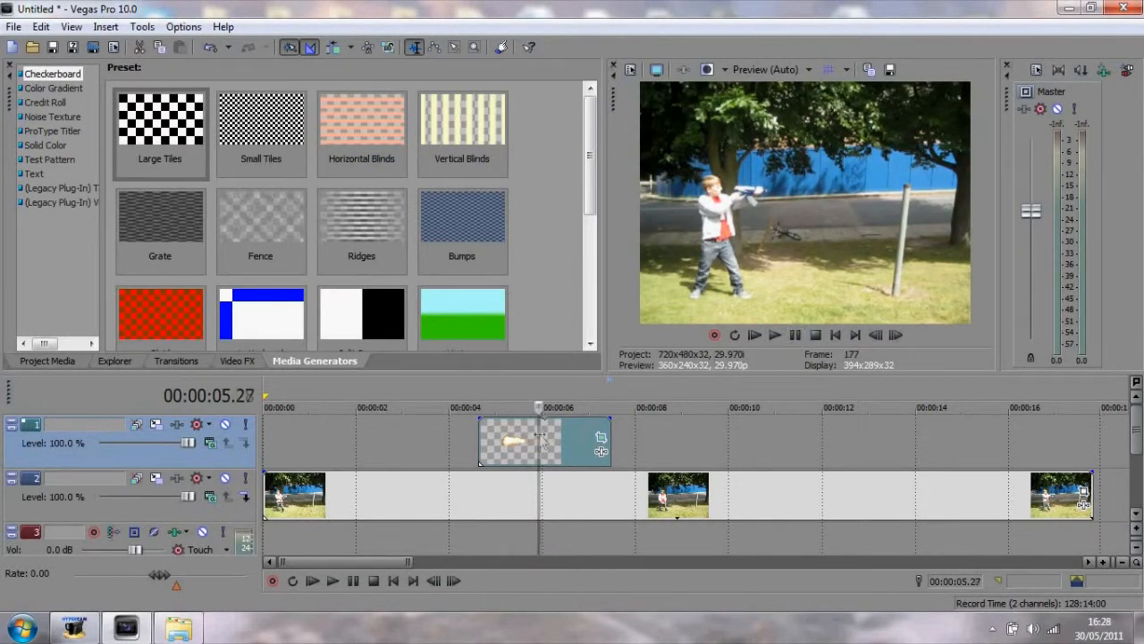
- Split the flash clip at the playhead, then play back and step to review the cut
key("Right")
key("Left")
key("Left")
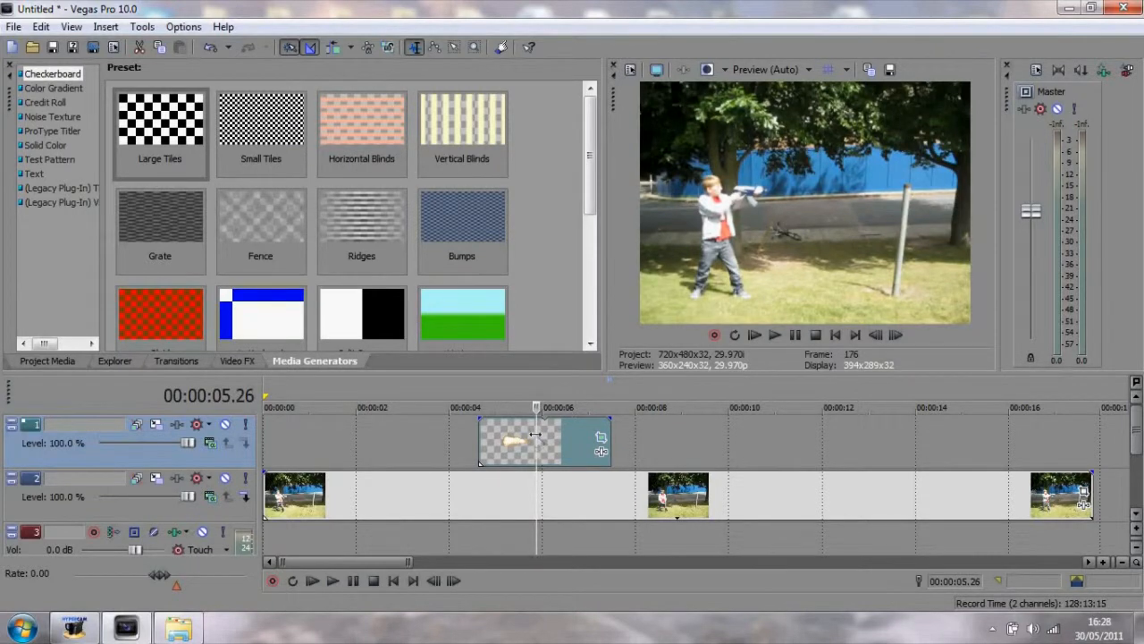
key("s")
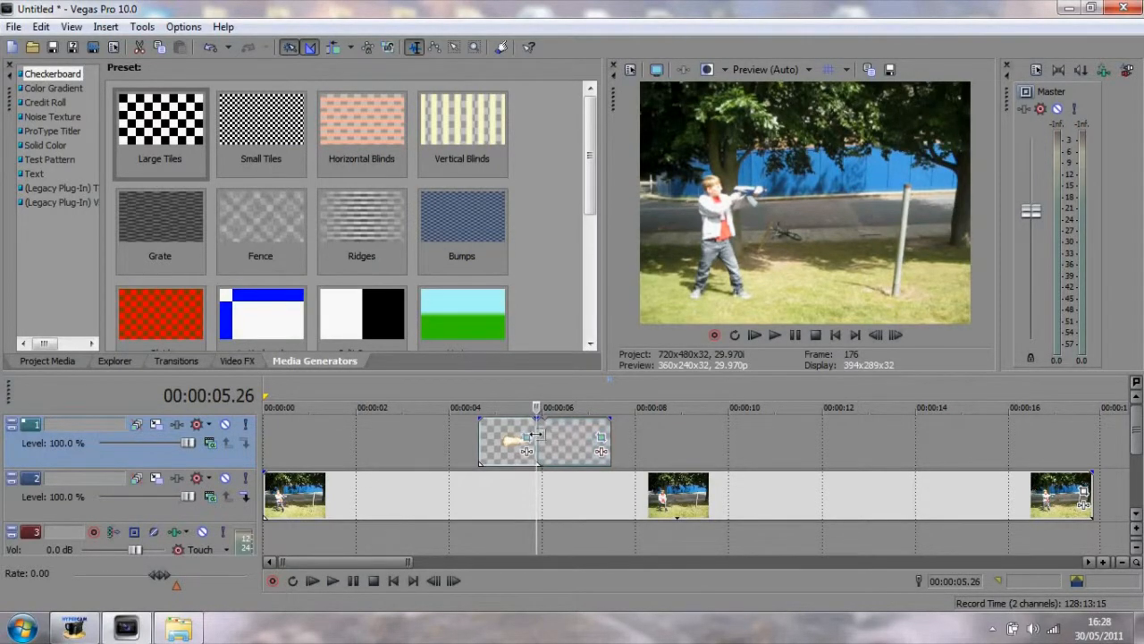
left_click(776, 336)
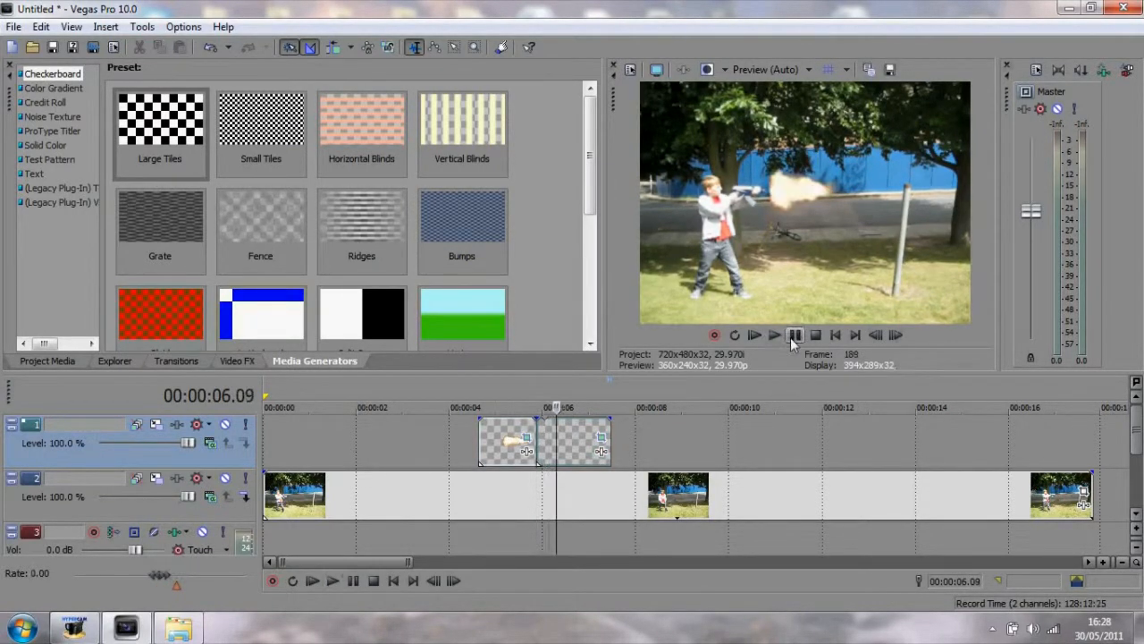
left_click(475, 405)
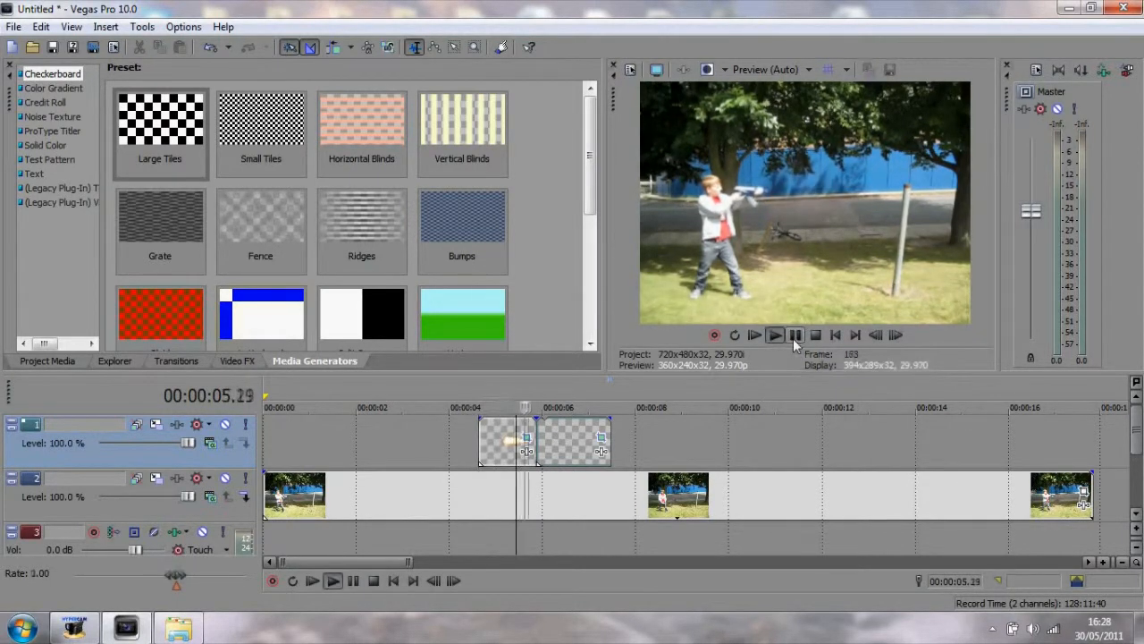
key("Left")
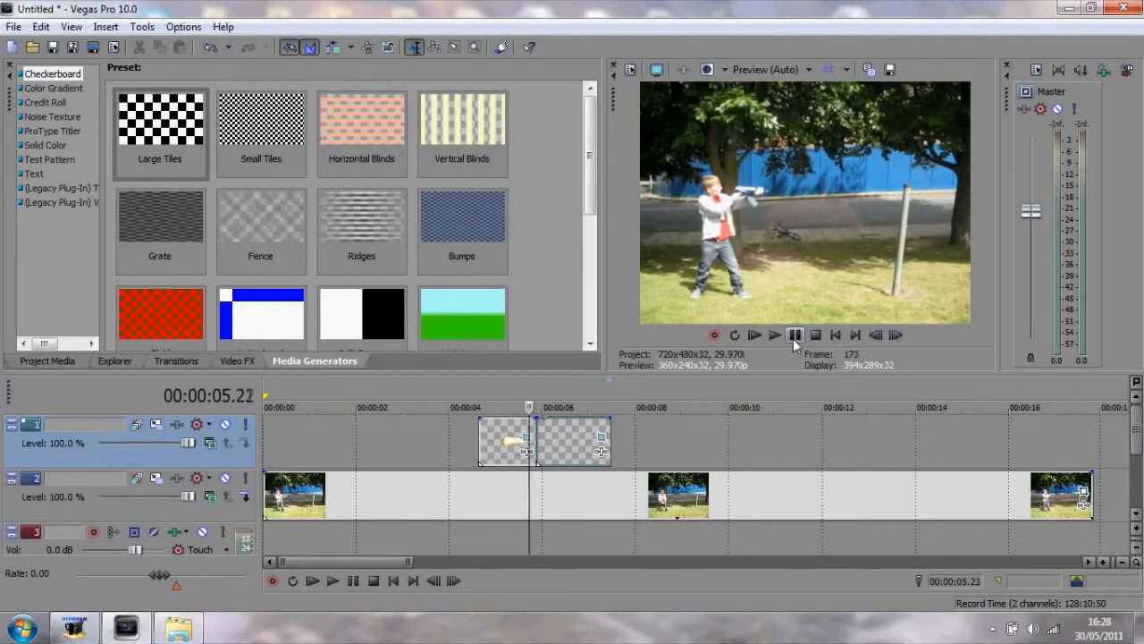
key("Left")
key("Left")
key("Left")
key("Left")
key("Left")
key("Left")
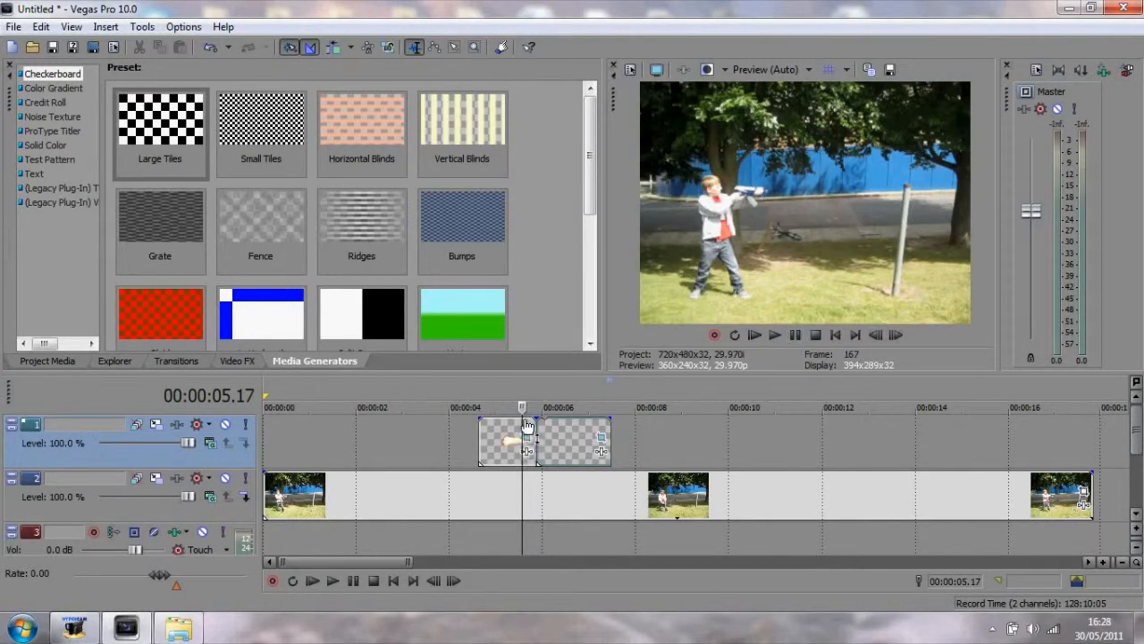
- Step frame by frame to where the flash ends and split the first muzzle-flash clip there
key("s")
key("Left")
key("Left")
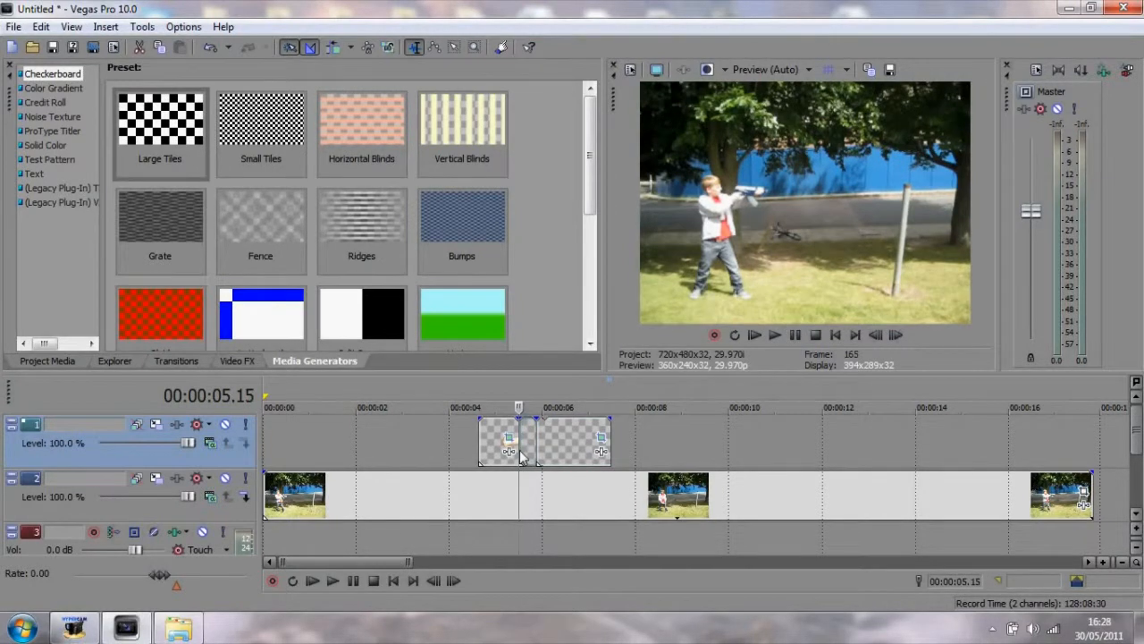
key("Right")
key("Right")
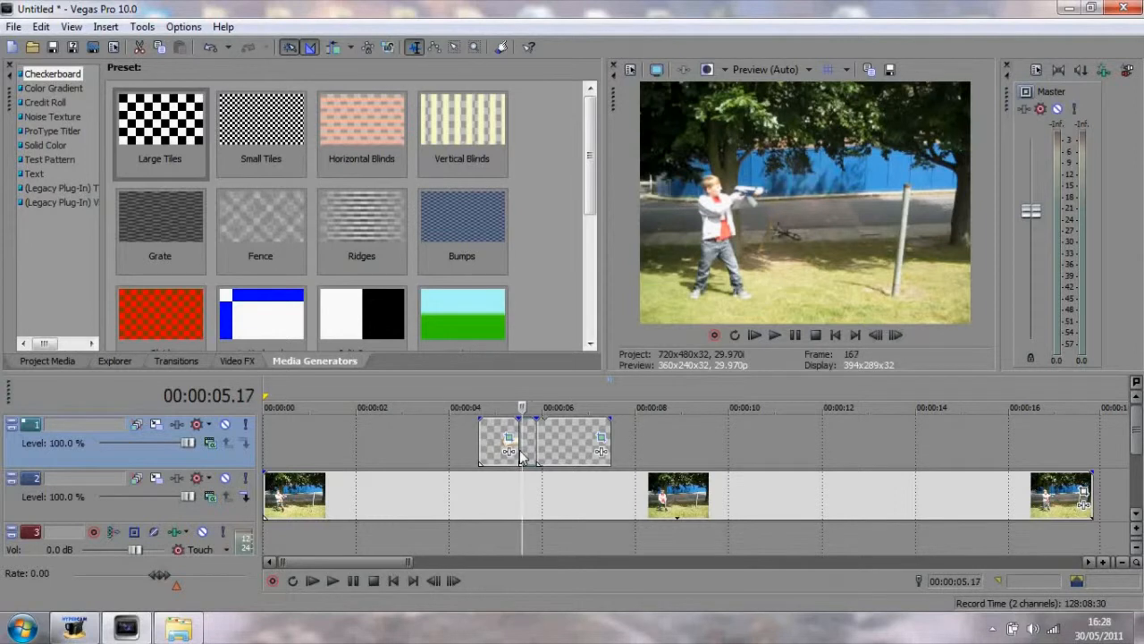
key("Left")
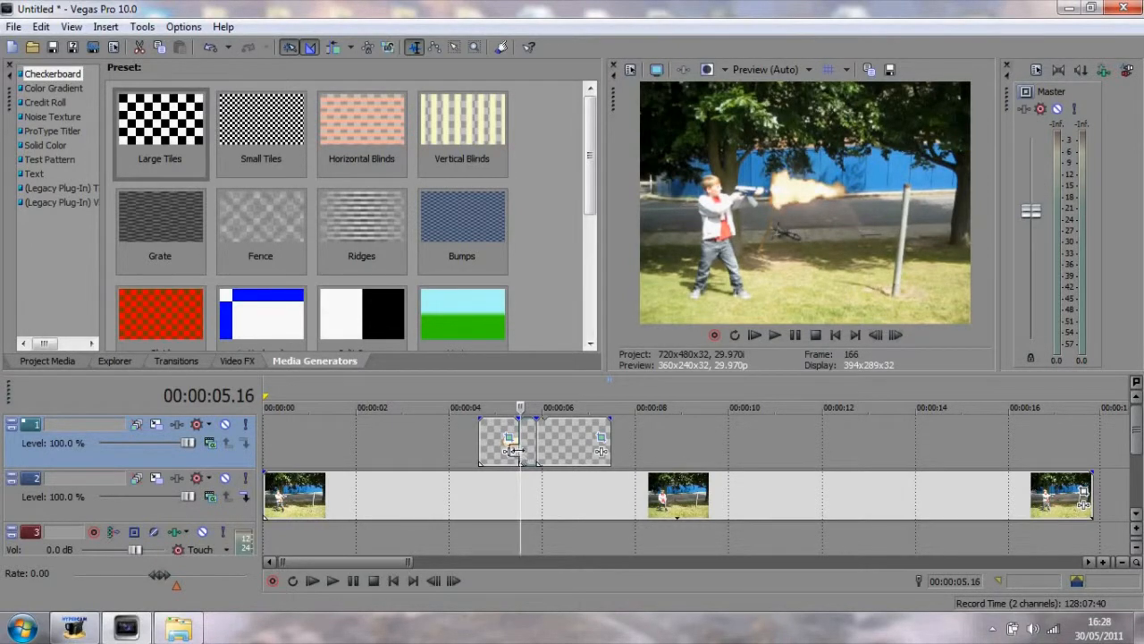
key("Left")
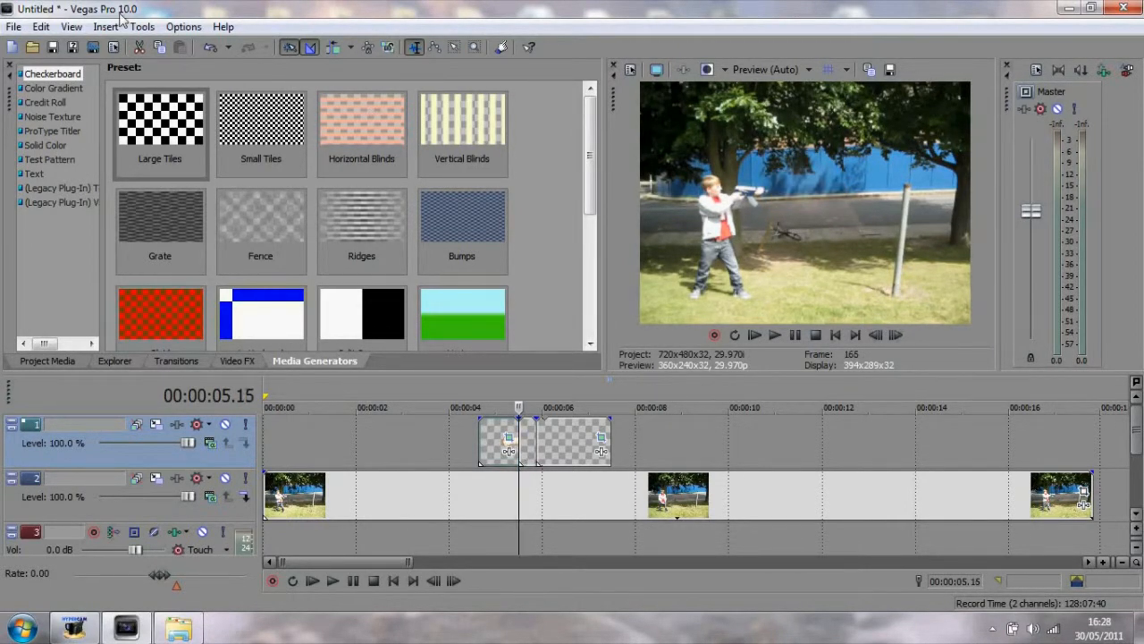
key("s")
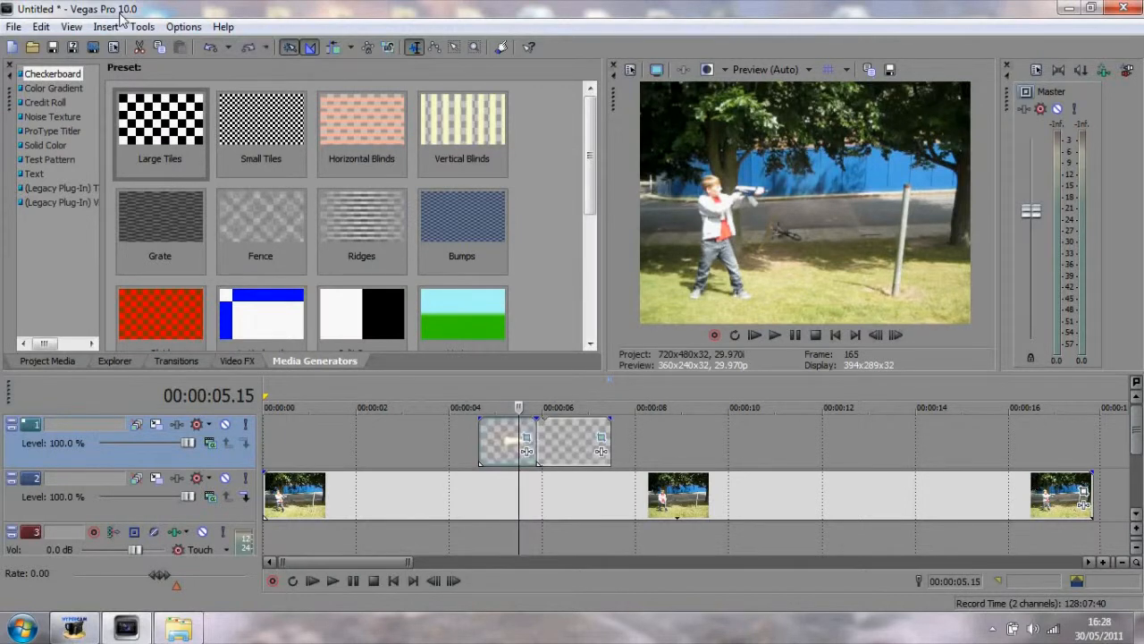
- Step forward and back through the frames to verify the flash ends at the split
key("Right")
key("Right")
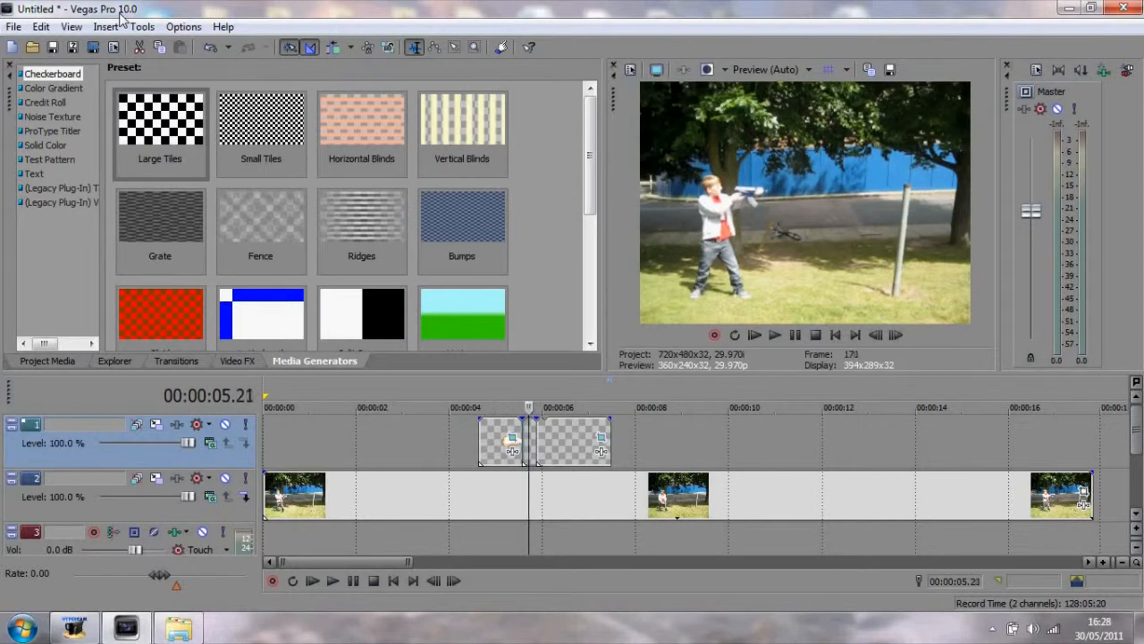
key("Right")
key("Right")
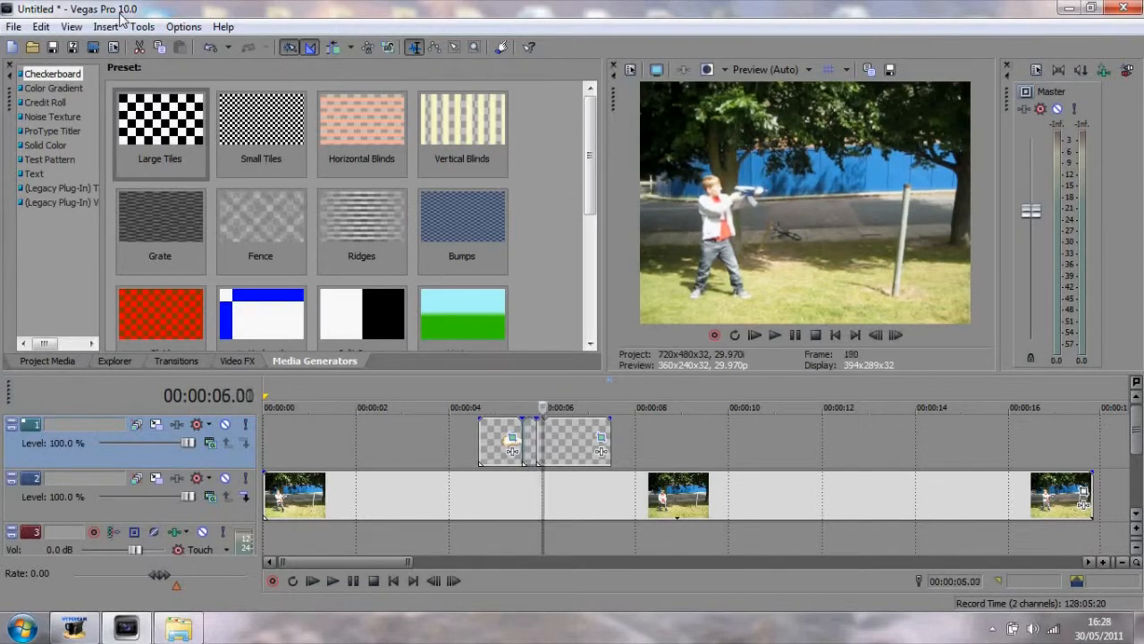
key("Right")
key("Right")
key("Right")
key("Left")
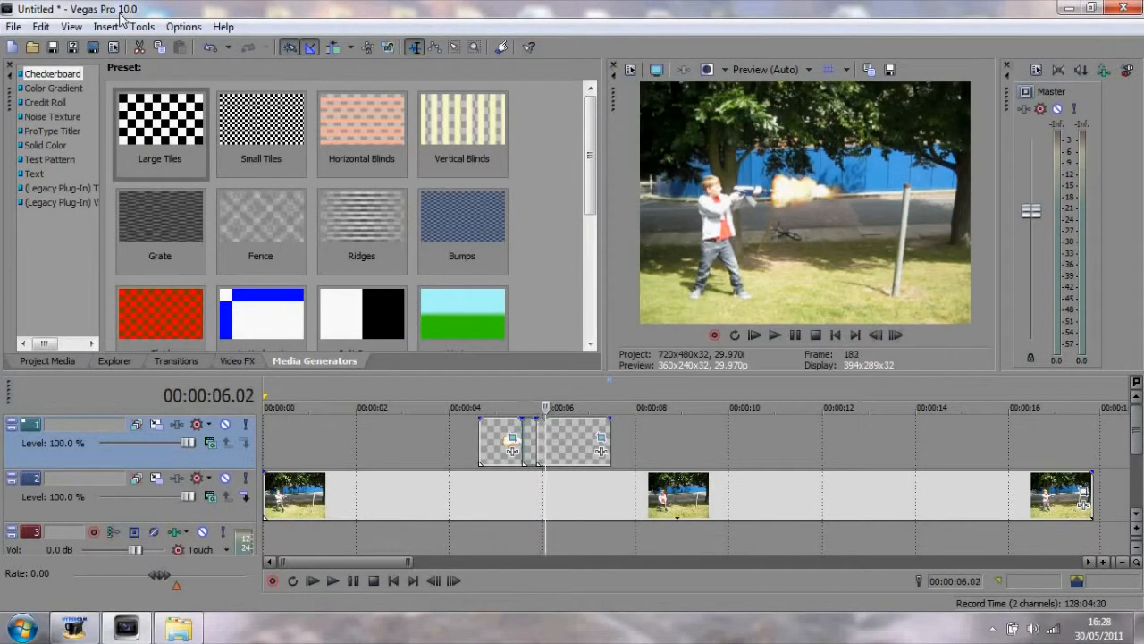
key("Left")
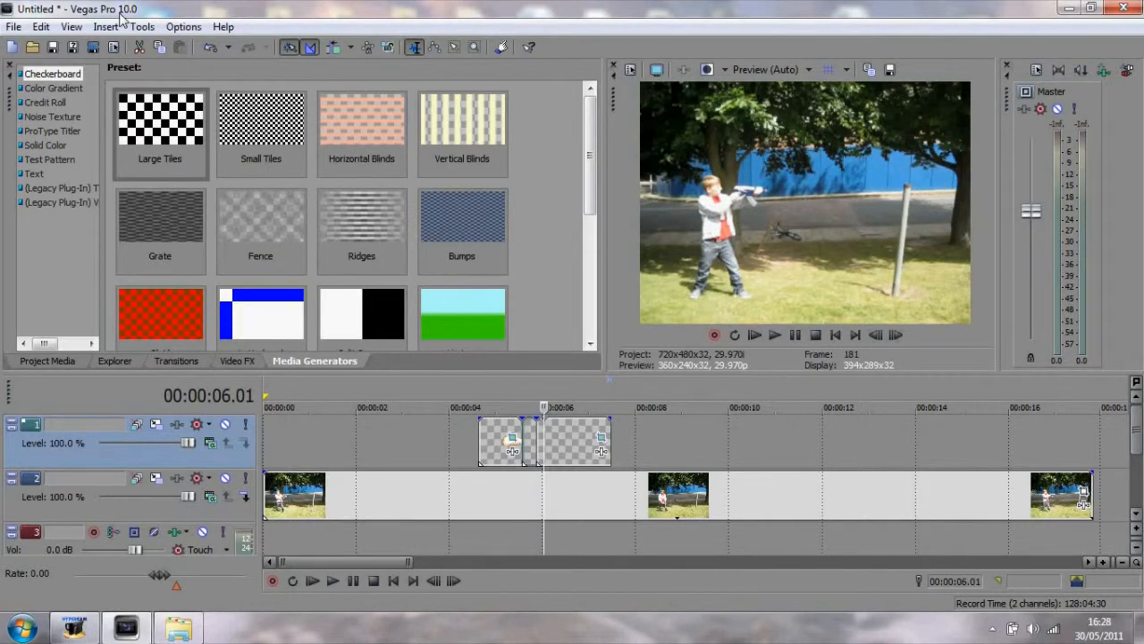
- Trim the first flash clip to end at 05.17 and slide the second flash clip against it
left_click(543, 436)
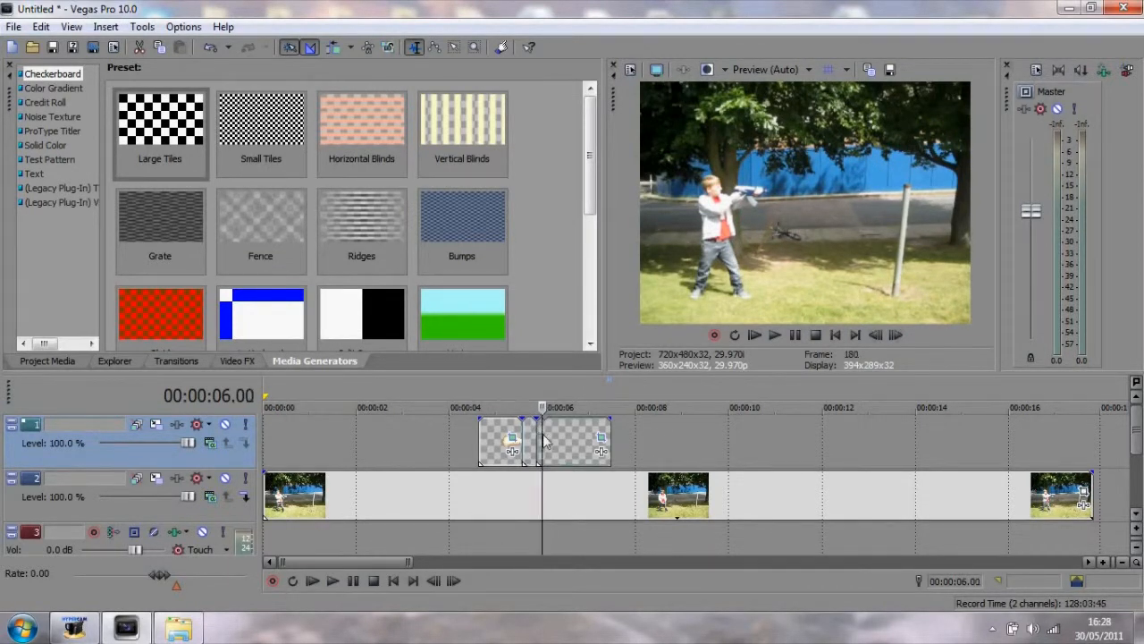
left_click(523, 443)
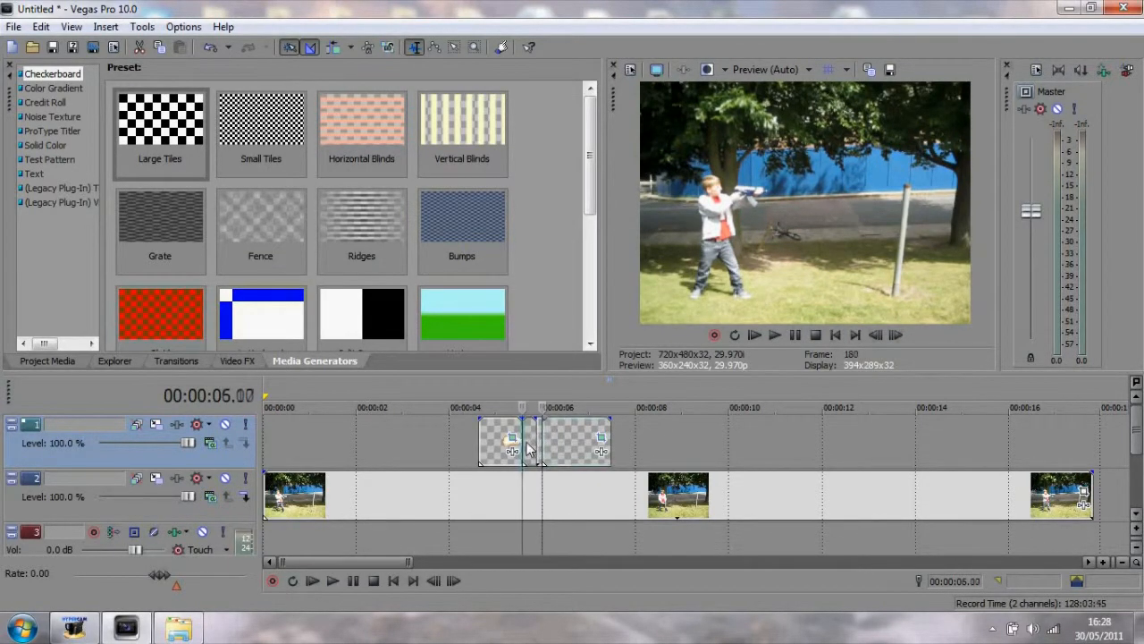
left_click_drag(536, 444, 530, 447)
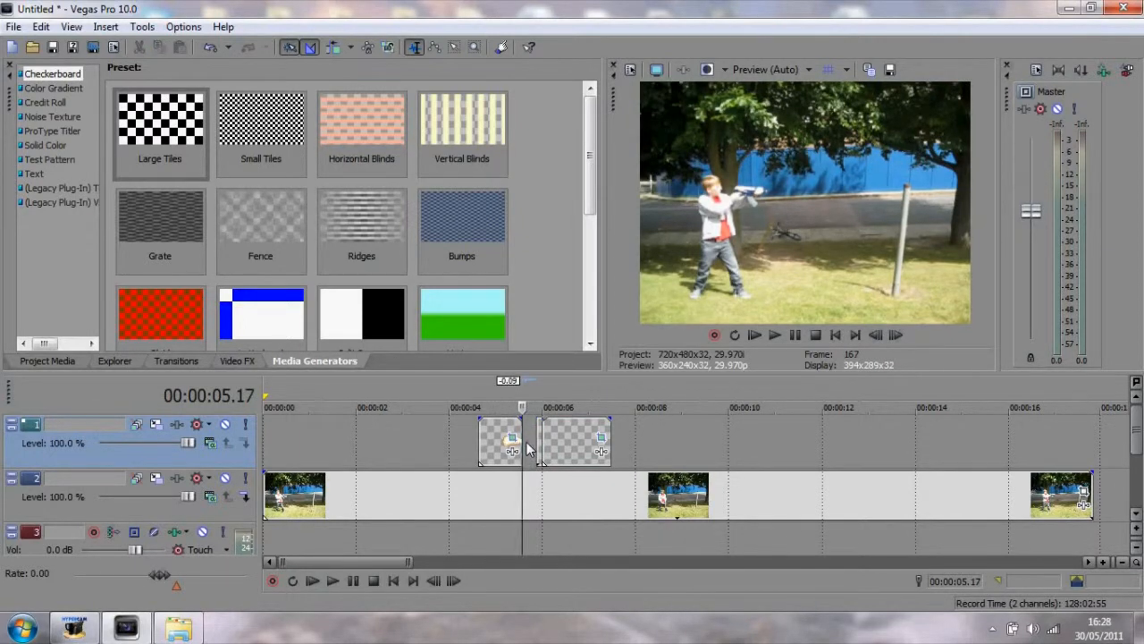
left_click(536, 443)
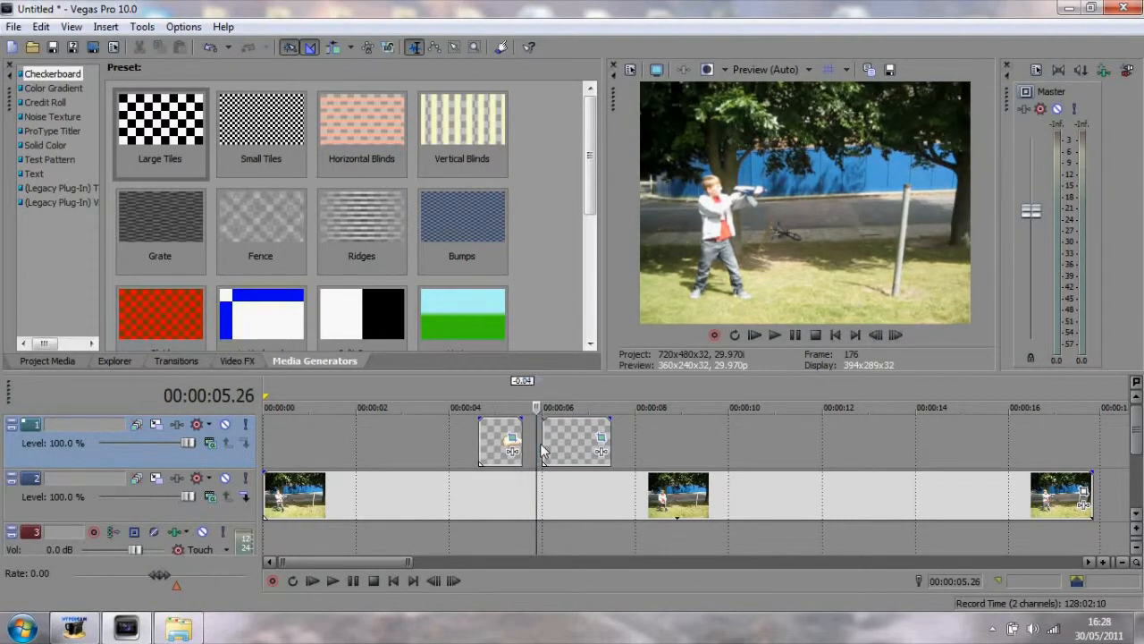
left_click_drag(547, 443, 528, 444)
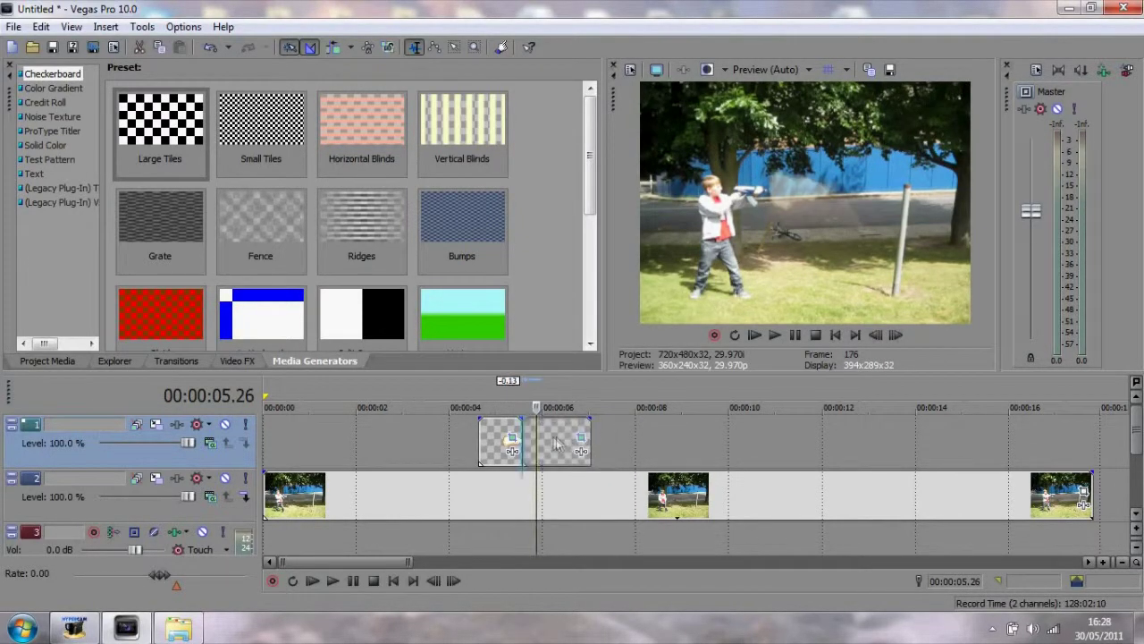
- Play the back-to-back muzzle flashes from the start twice to check the timing
left_click(480, 393)
left_click(776, 335)
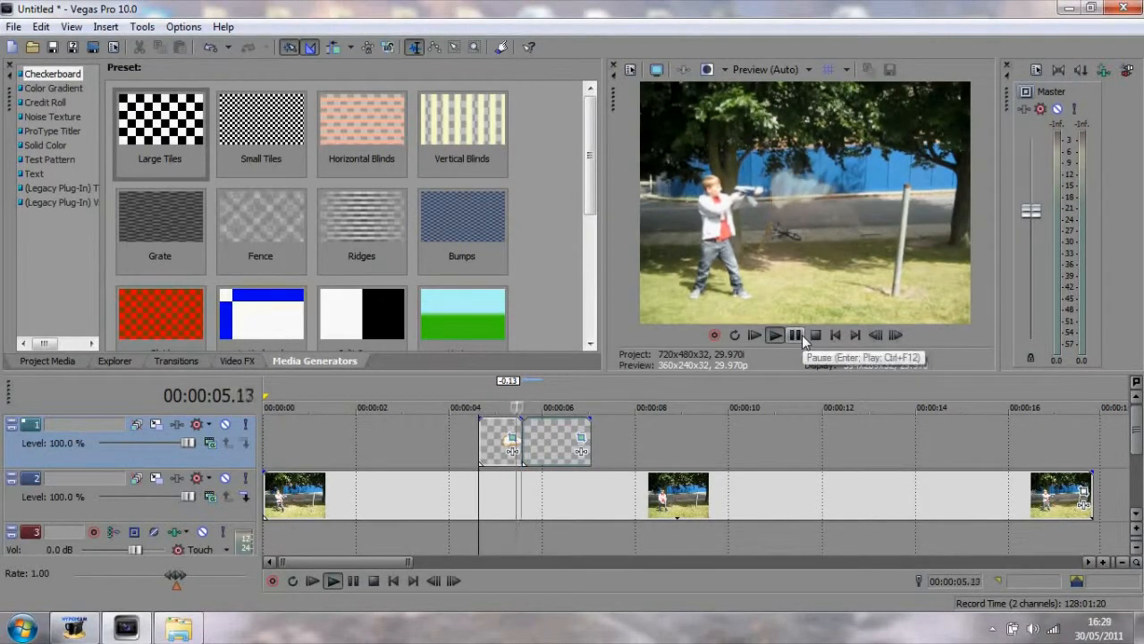
left_click(802, 335)
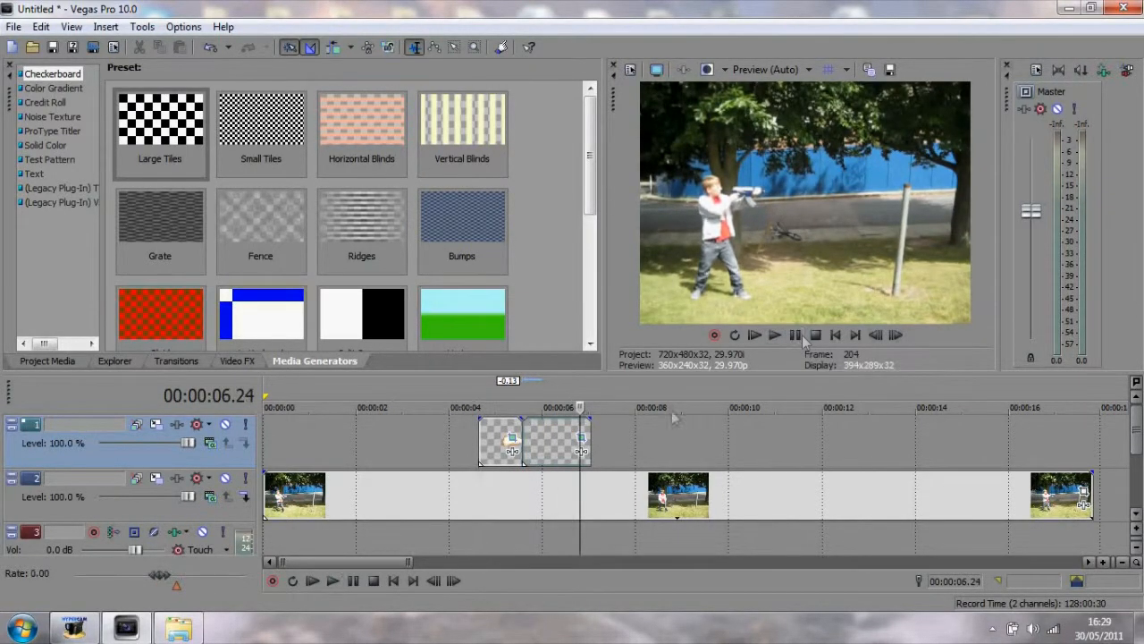
left_click(777, 335)
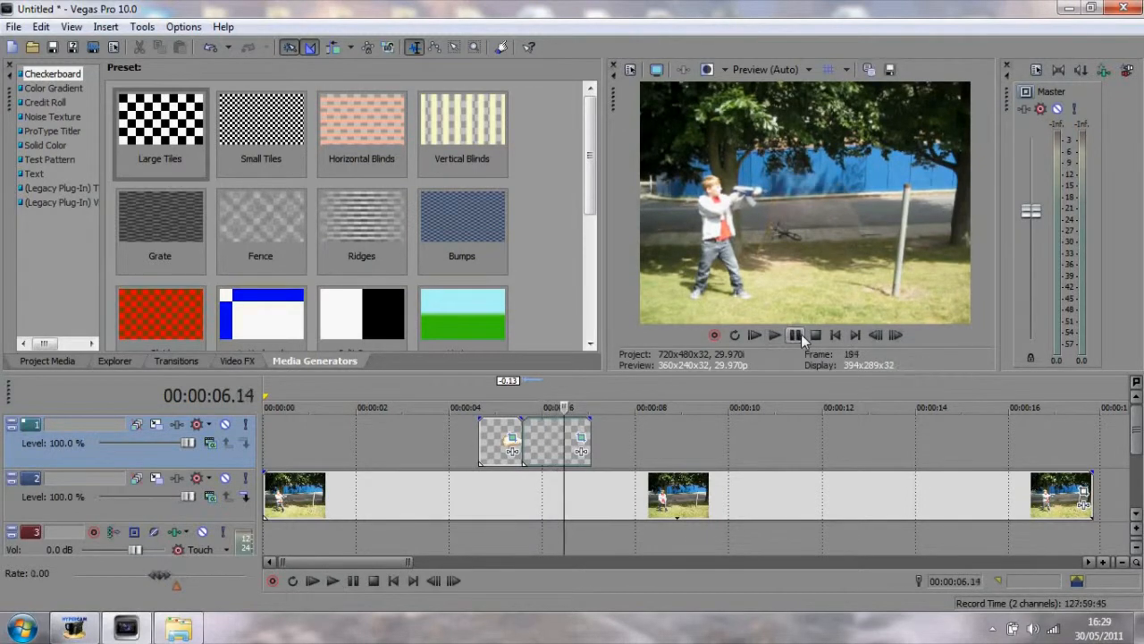
left_click(801, 334)
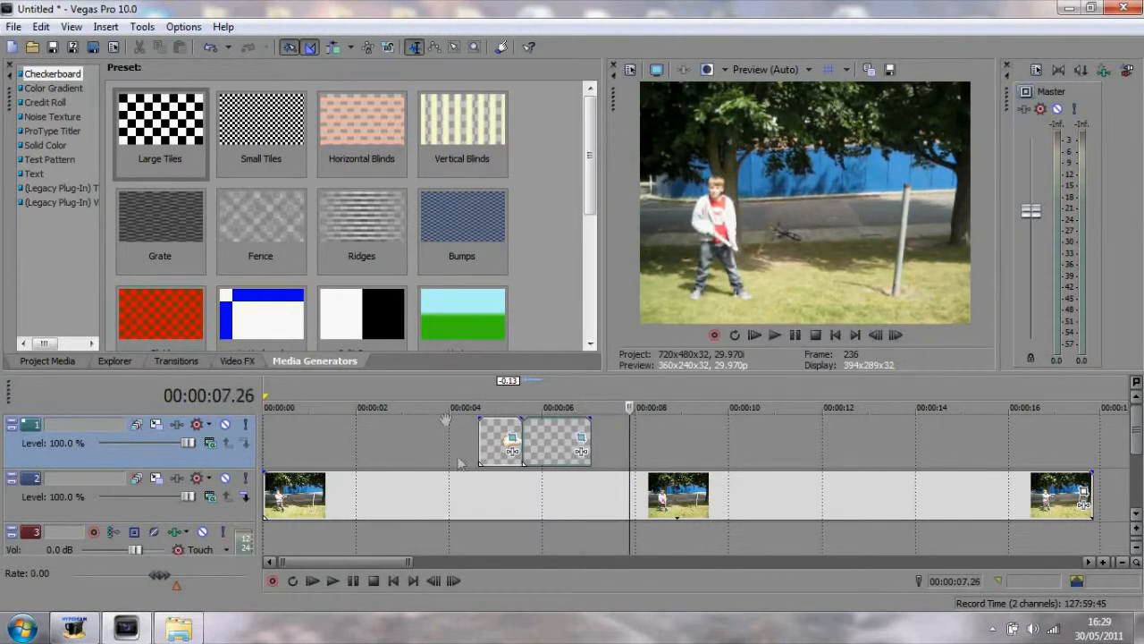
left_click(481, 385)
left_click(798, 335)
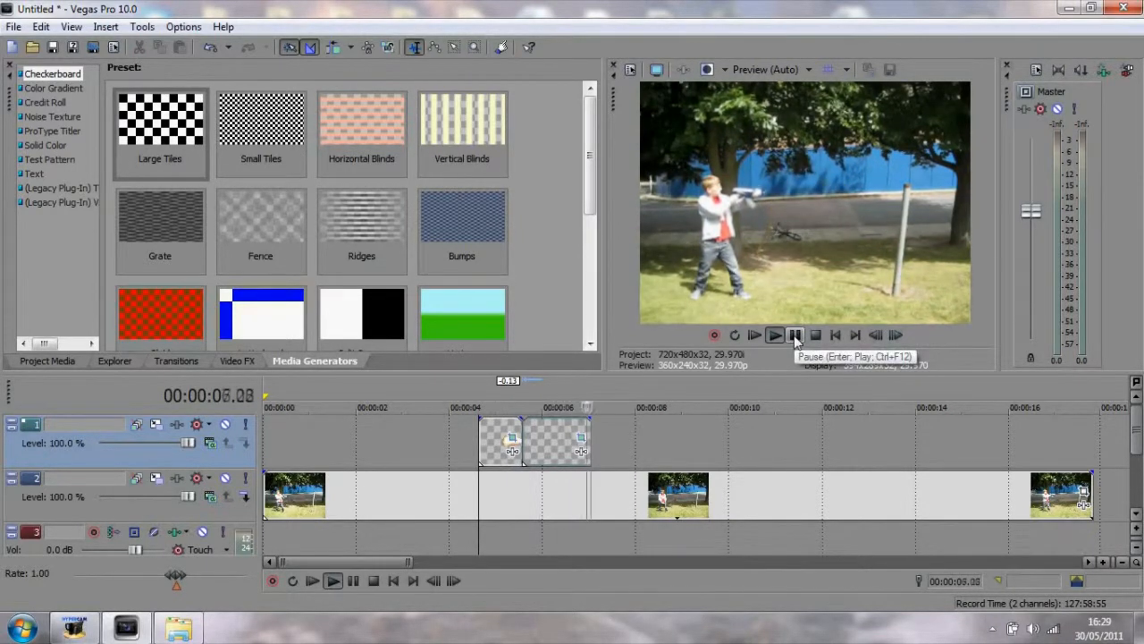
left_click(796, 336)
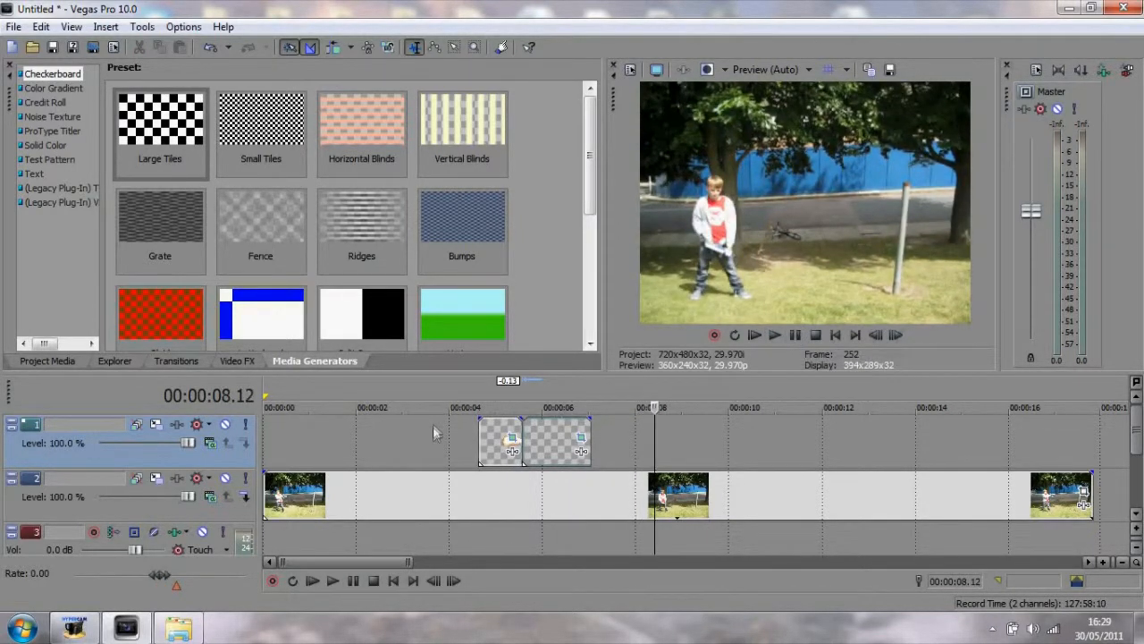
left_click(483, 398)
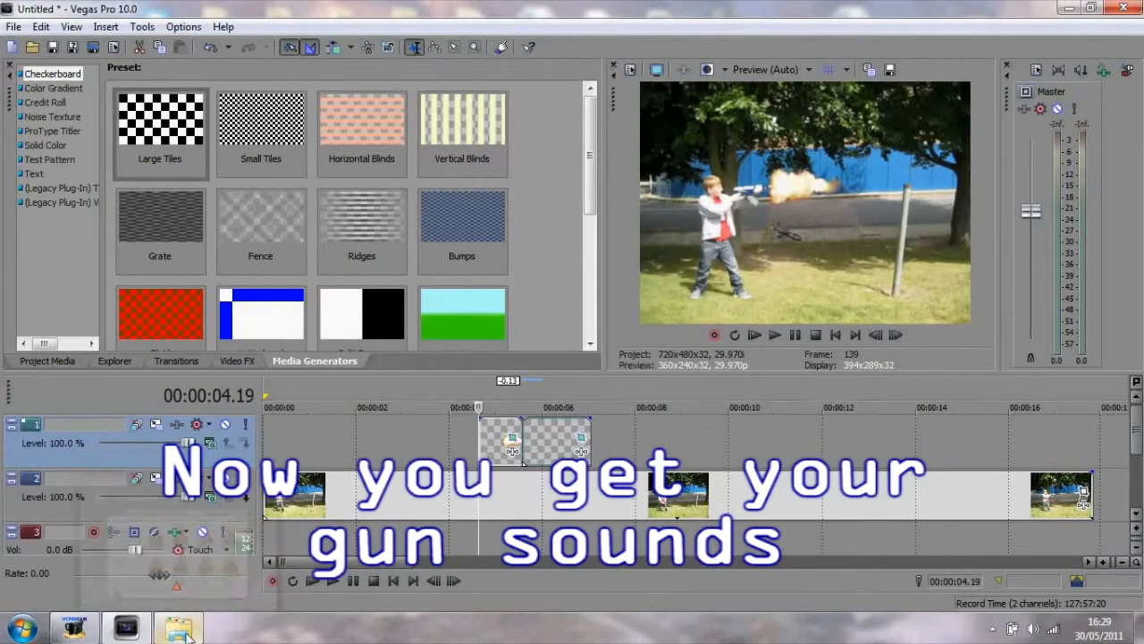
mouse_move(126, 628)
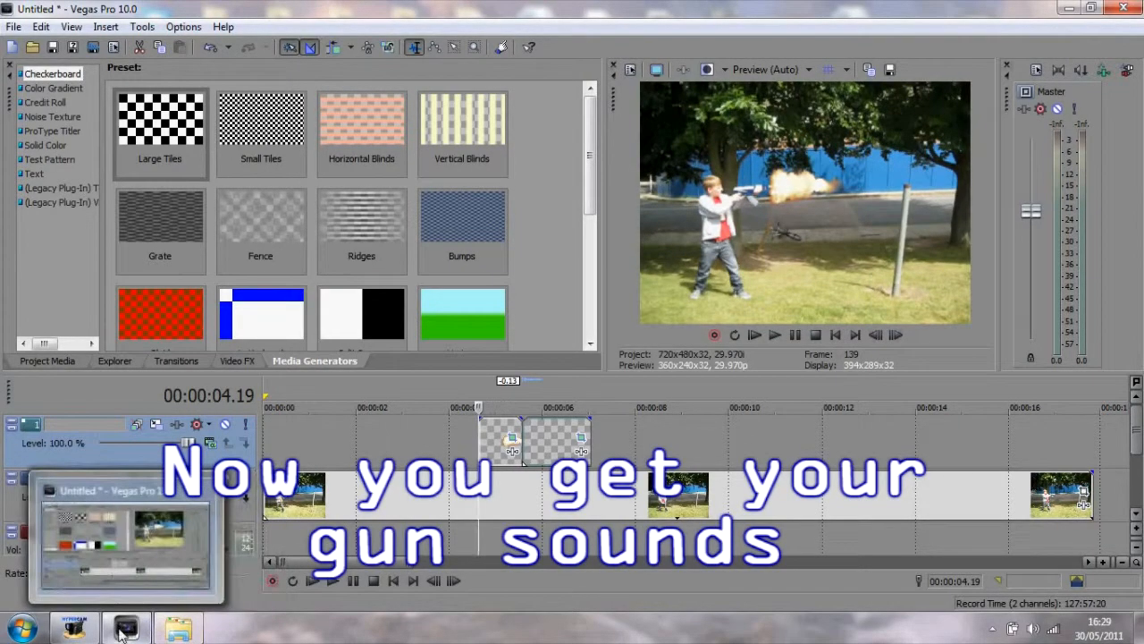
- Preview the AK-47 sounds, drop elm_gun_ak47_dist21 onto the audio track and play it with the shot
left_click(125, 629)
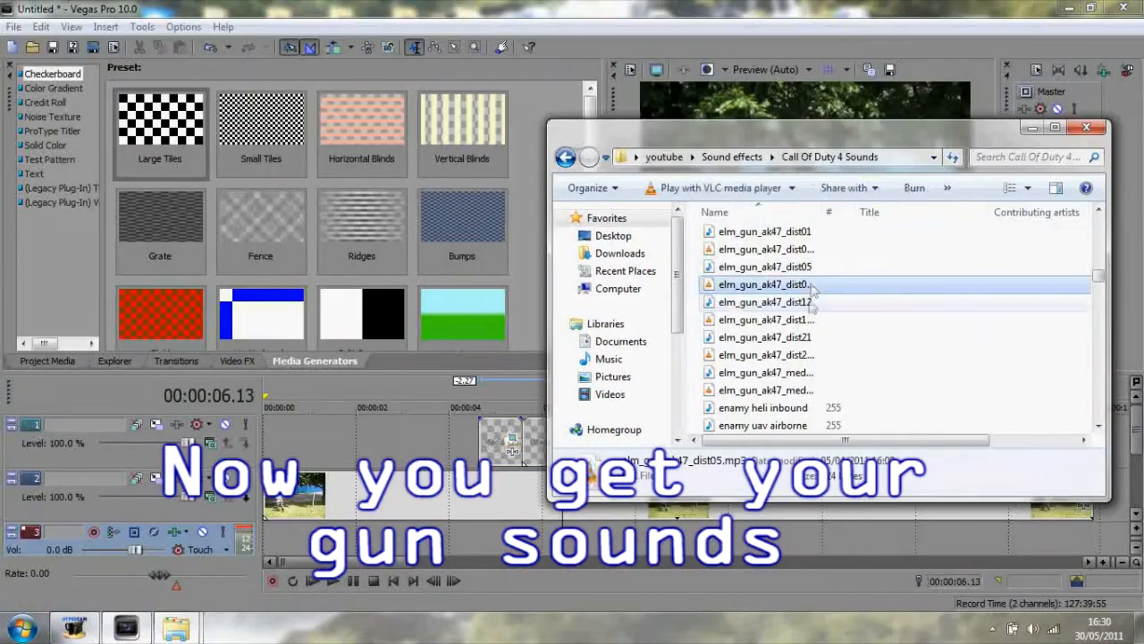
double_click(790, 302)
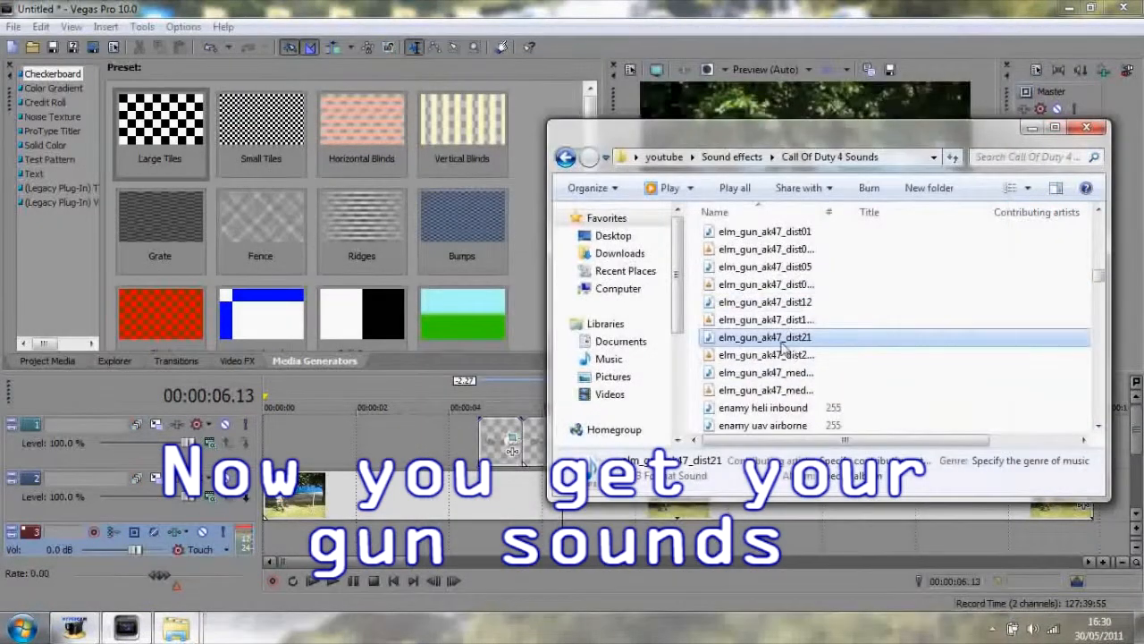
left_click_drag(788, 338, 491, 543)
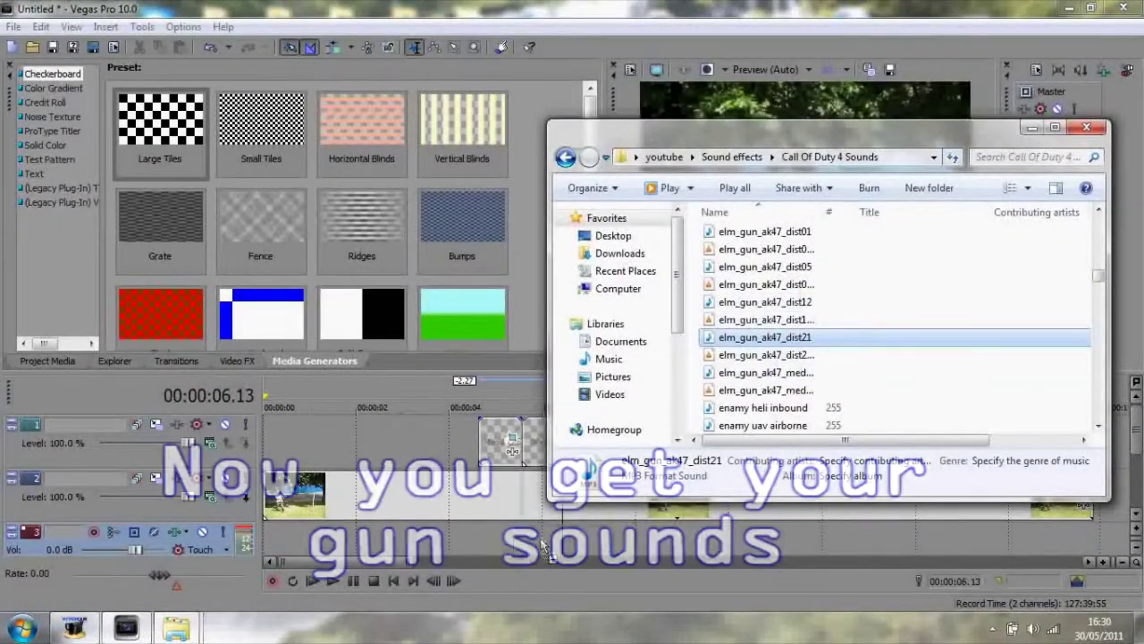
left_click(481, 393)
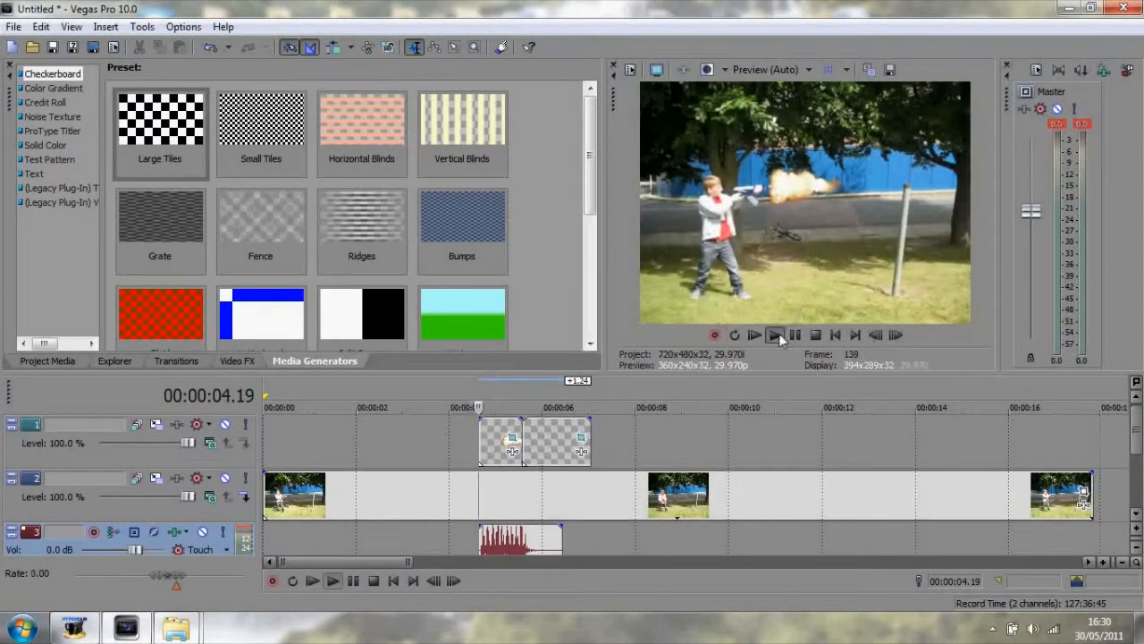
left_click(776, 334)
left_click(795, 335)
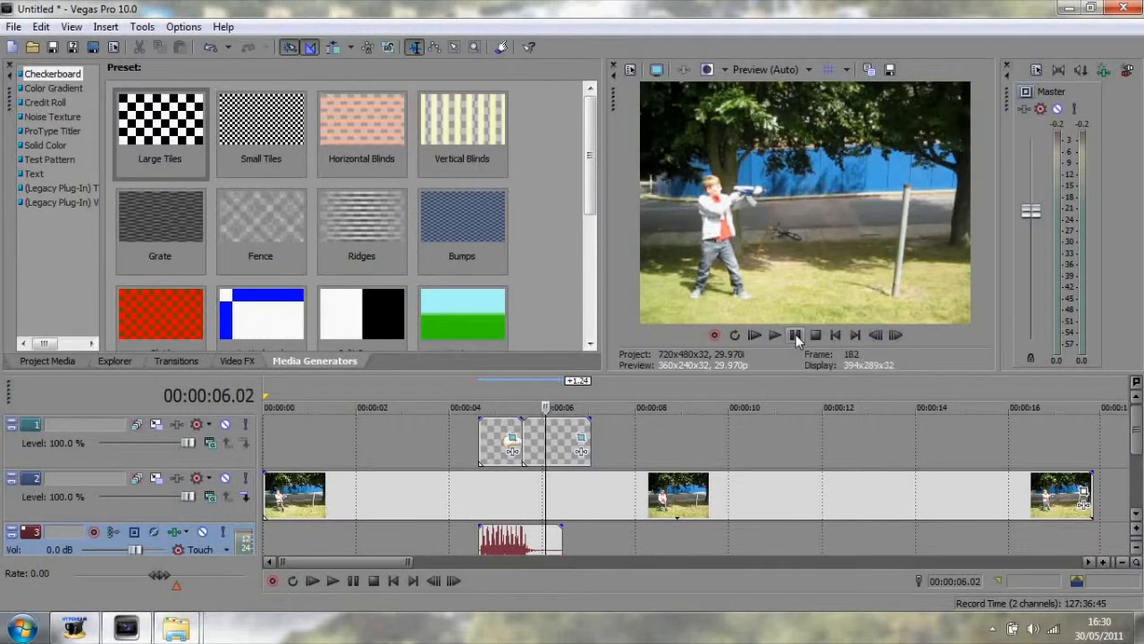
- Delete the placed gun sound, then put elm_gun_ak47_dist21 back onto the audio track
left_click(494, 552)
key("Delete")
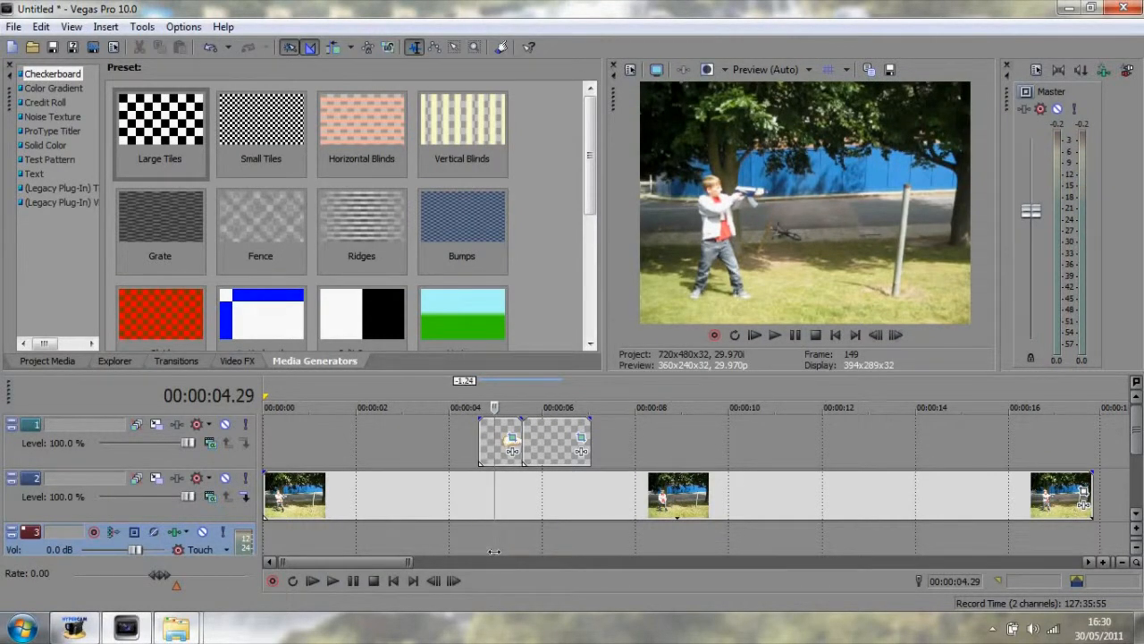
left_click(295, 554)
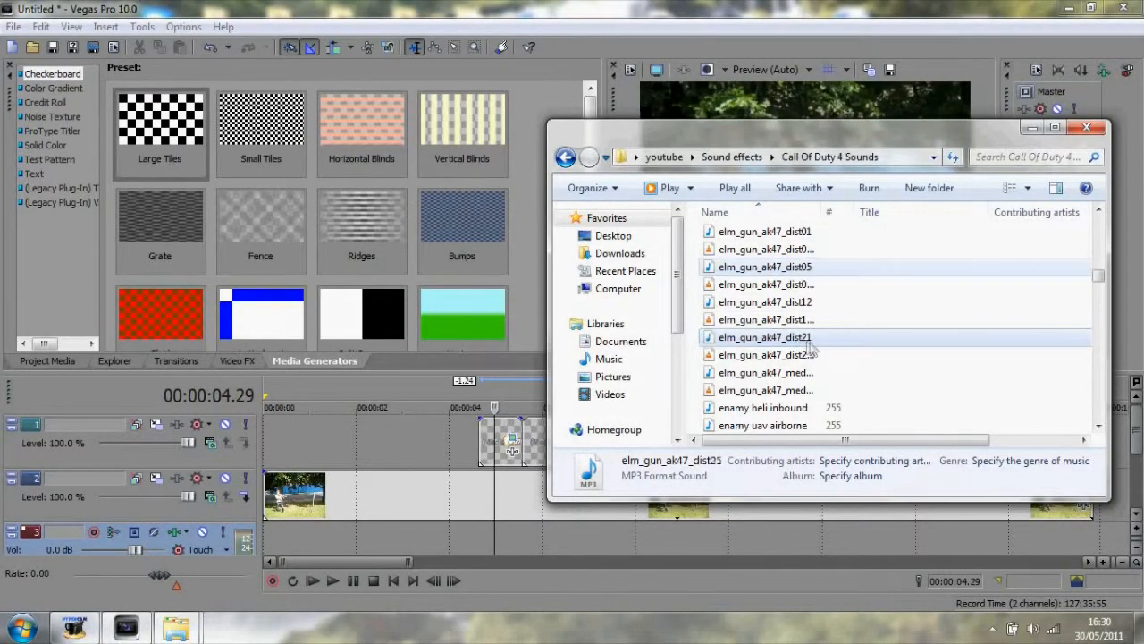
left_click(804, 339)
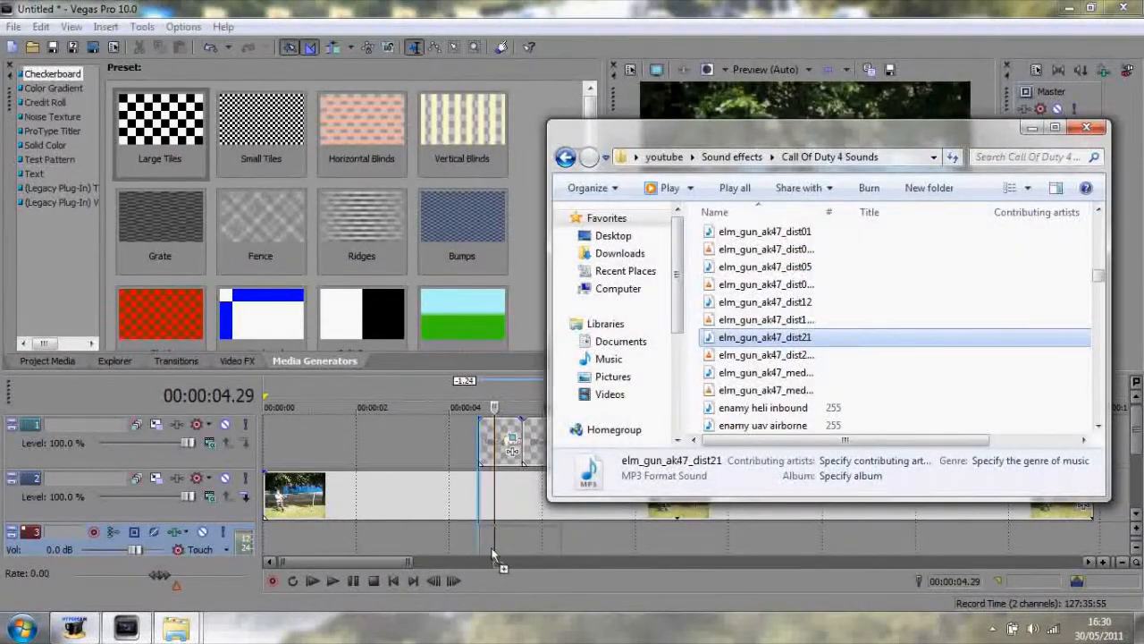
left_click_drag(565, 511, 491, 547)
left_click(478, 386)
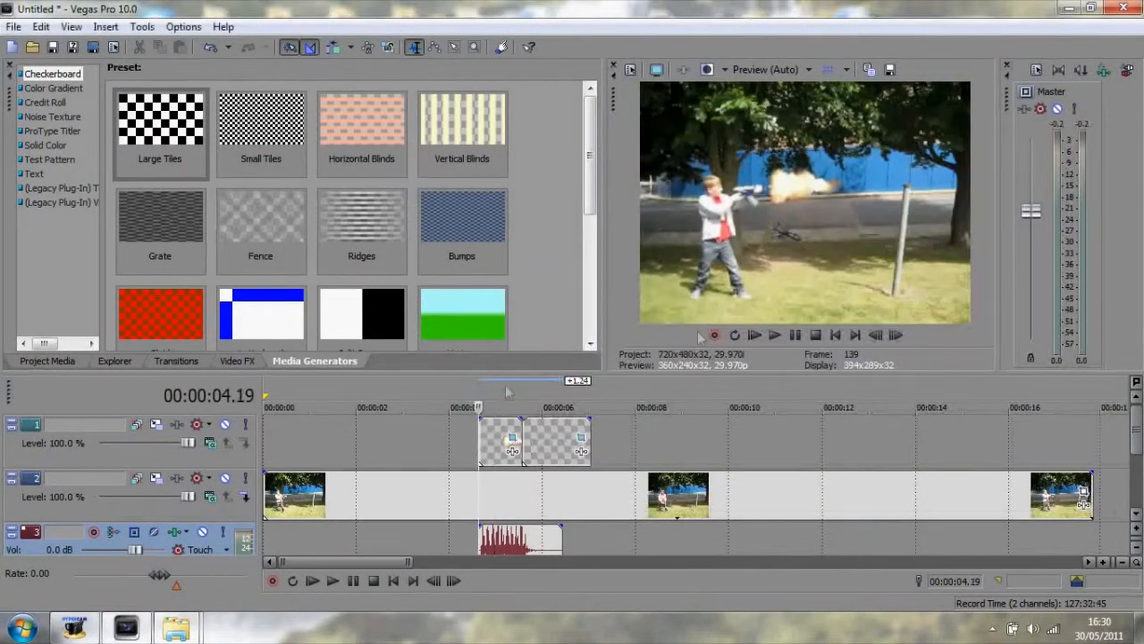
left_click(778, 337)
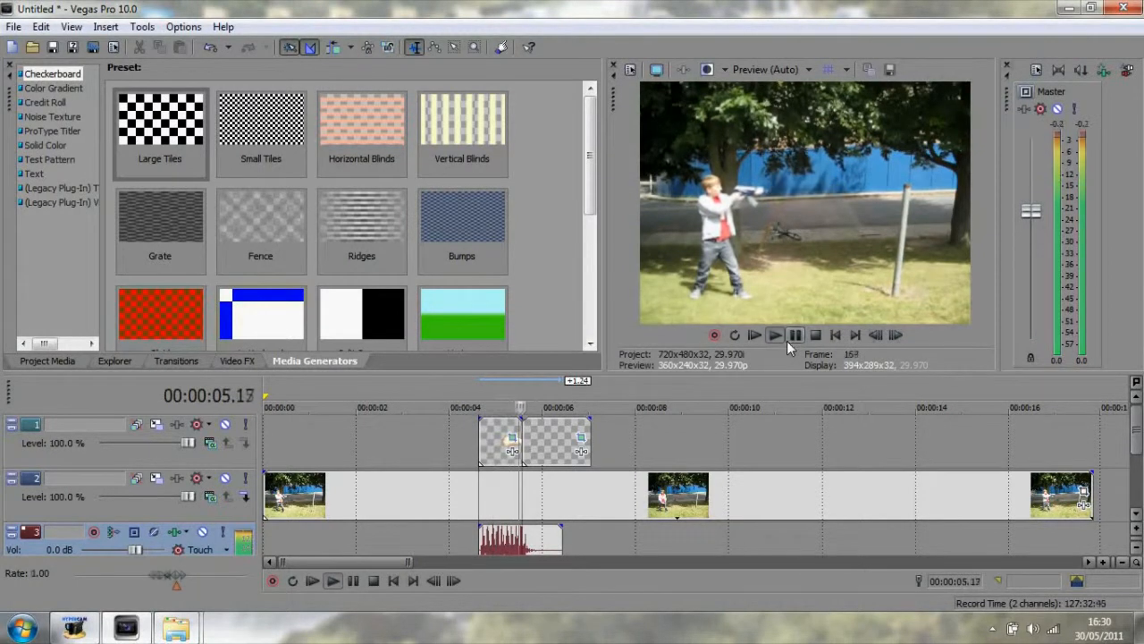
left_click(793, 336)
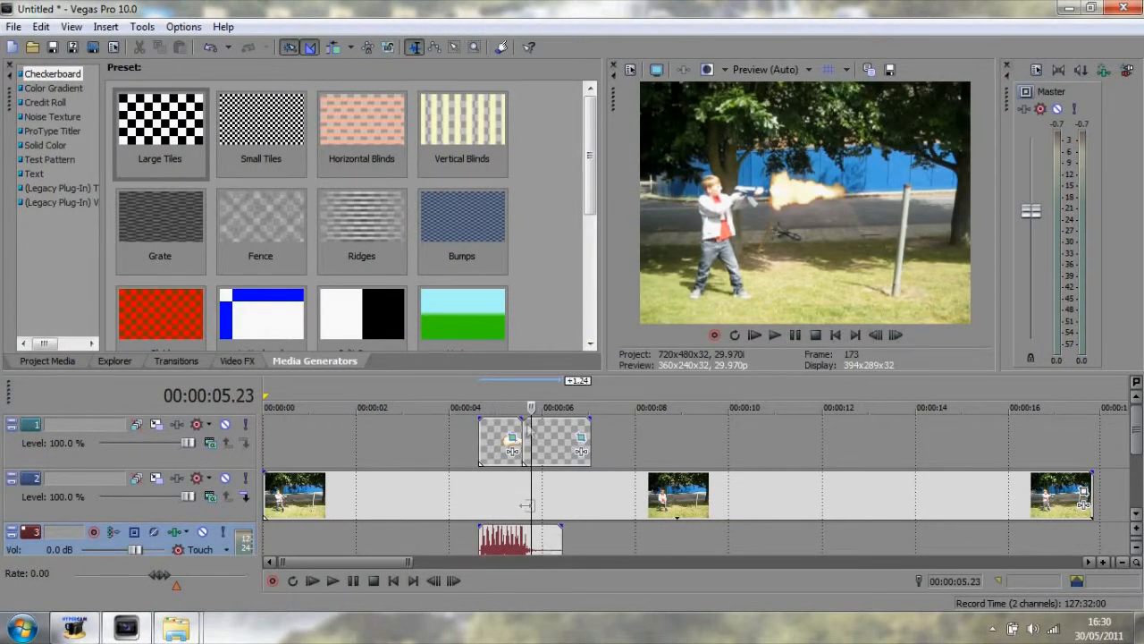
left_click(503, 397)
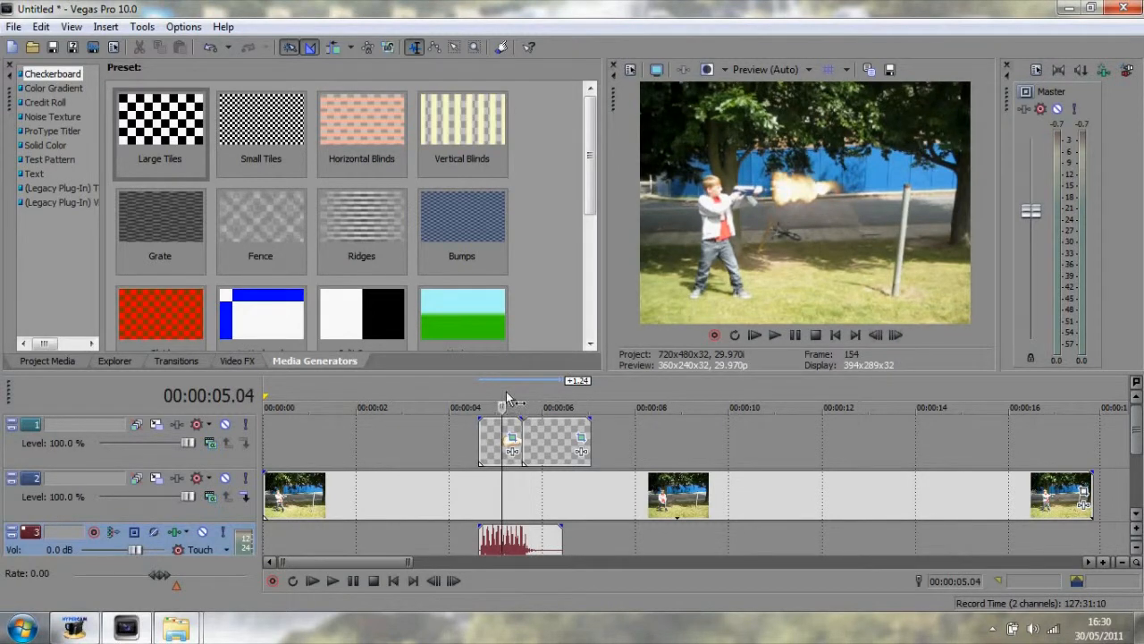
left_click(510, 403)
scroll(512, 400, "up", 3)
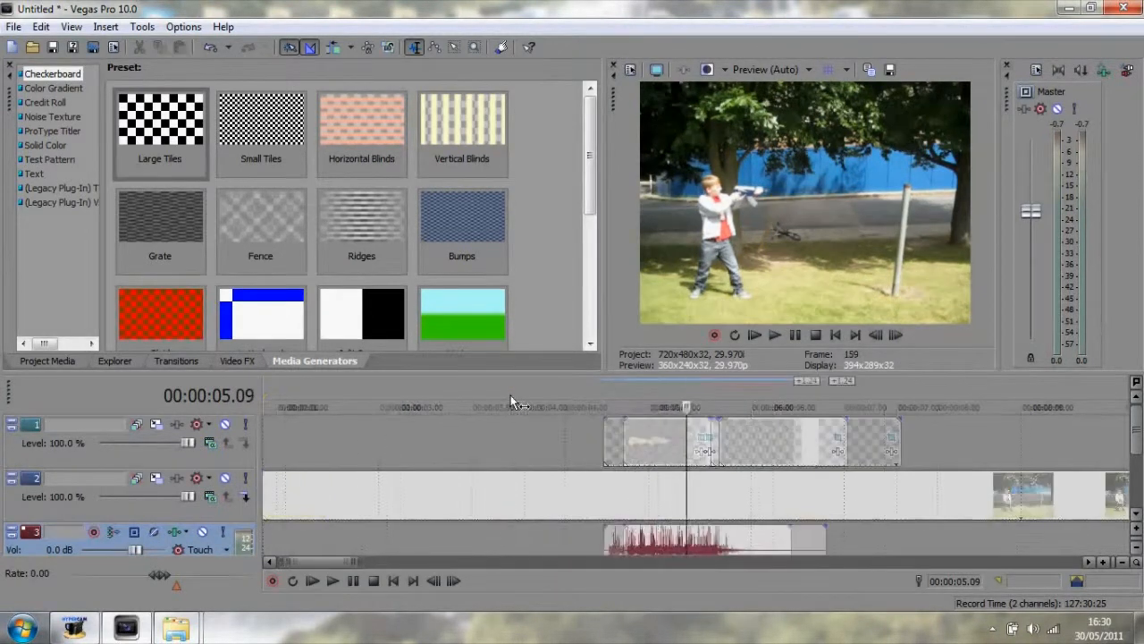
scroll(510, 395, "up", 3)
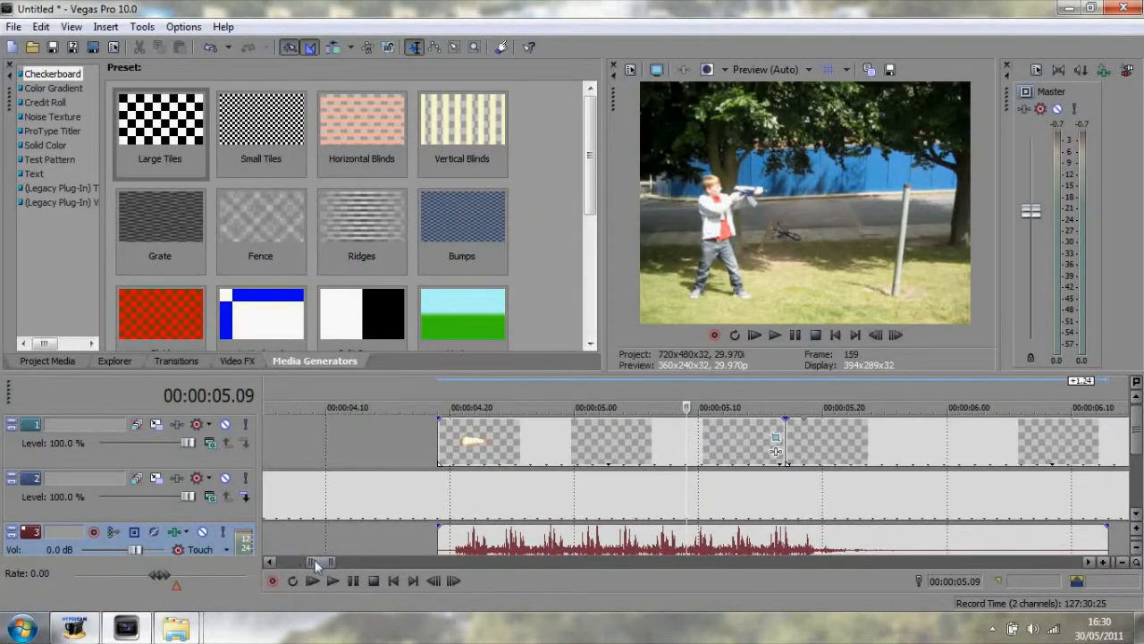
left_click_drag(314, 562, 320, 560)
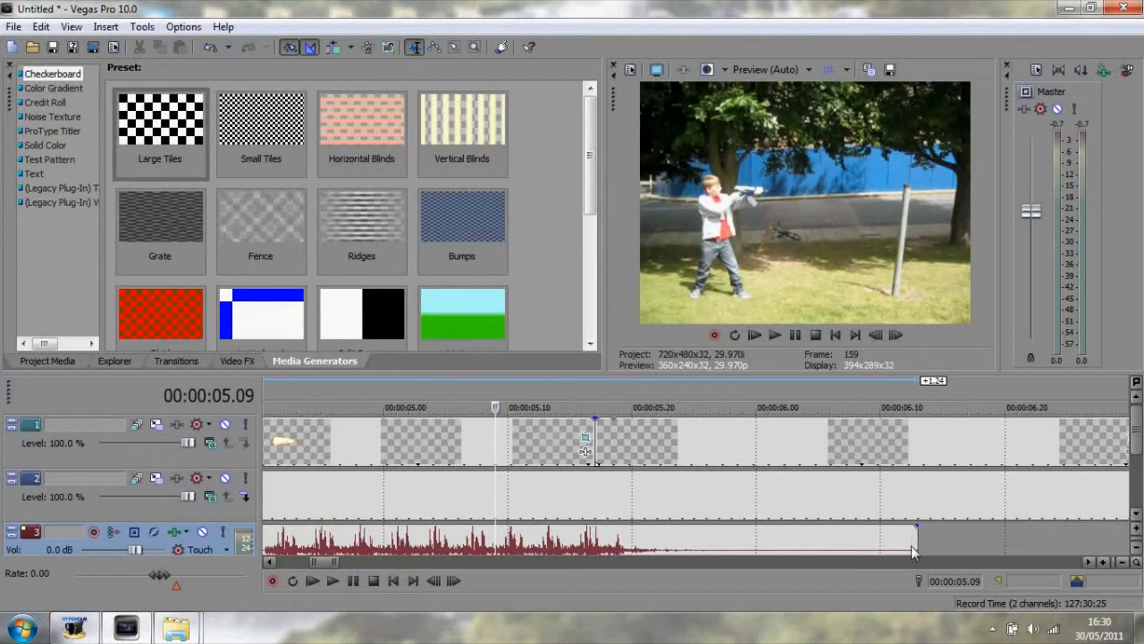
mouse_move(914, 541)
left_mouse_down()
mouse_move(1117, 541)
mouse_move(983, 540)
left_mouse_up()
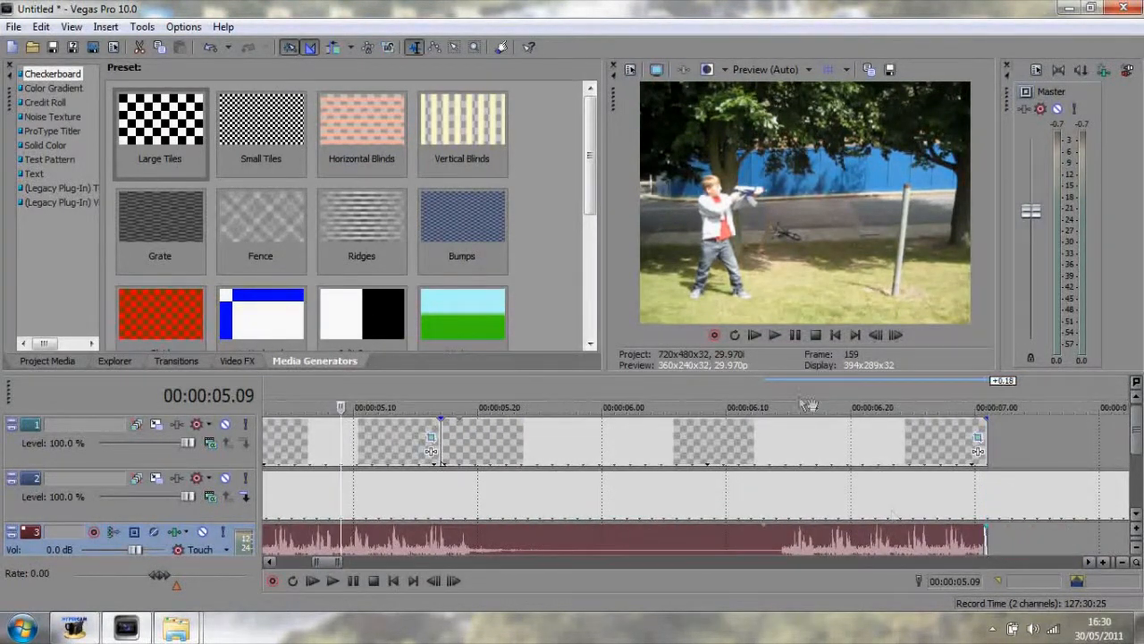
- Split the gun sound at 6.14, undo it, and remove the sound's tail
left_click(776, 396)
key("s")
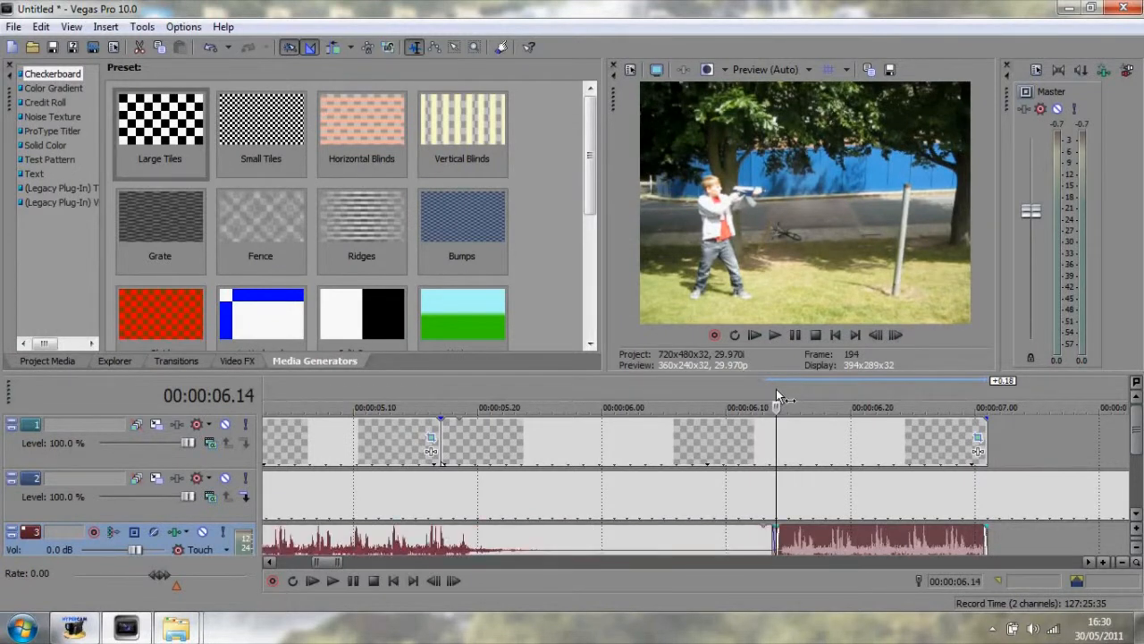
left_click(488, 396)
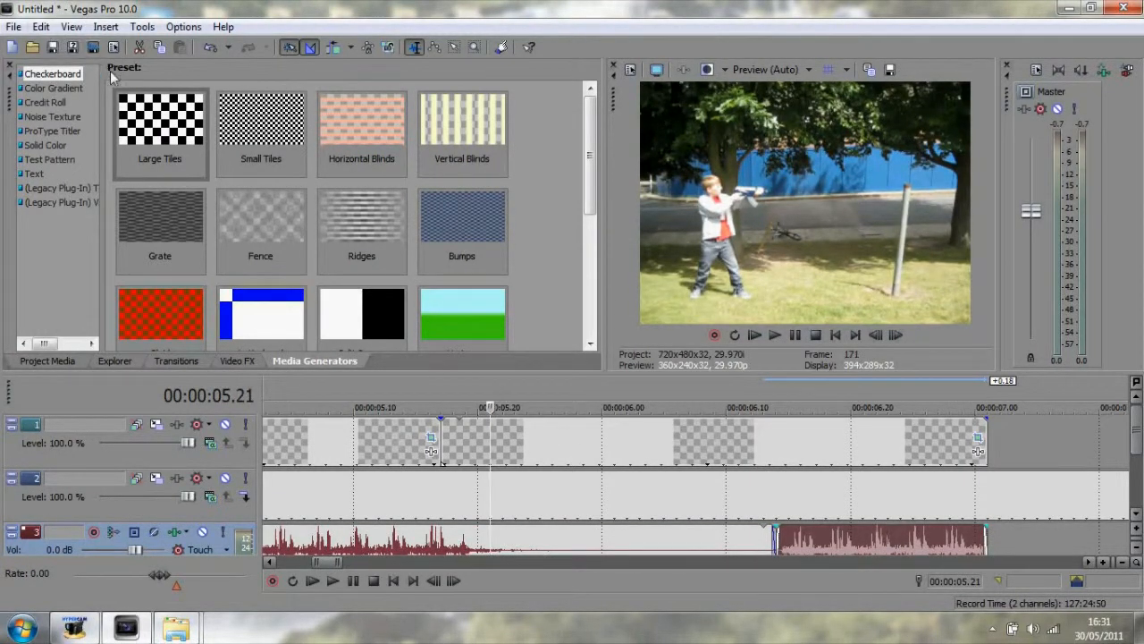
key("ctrl+z")
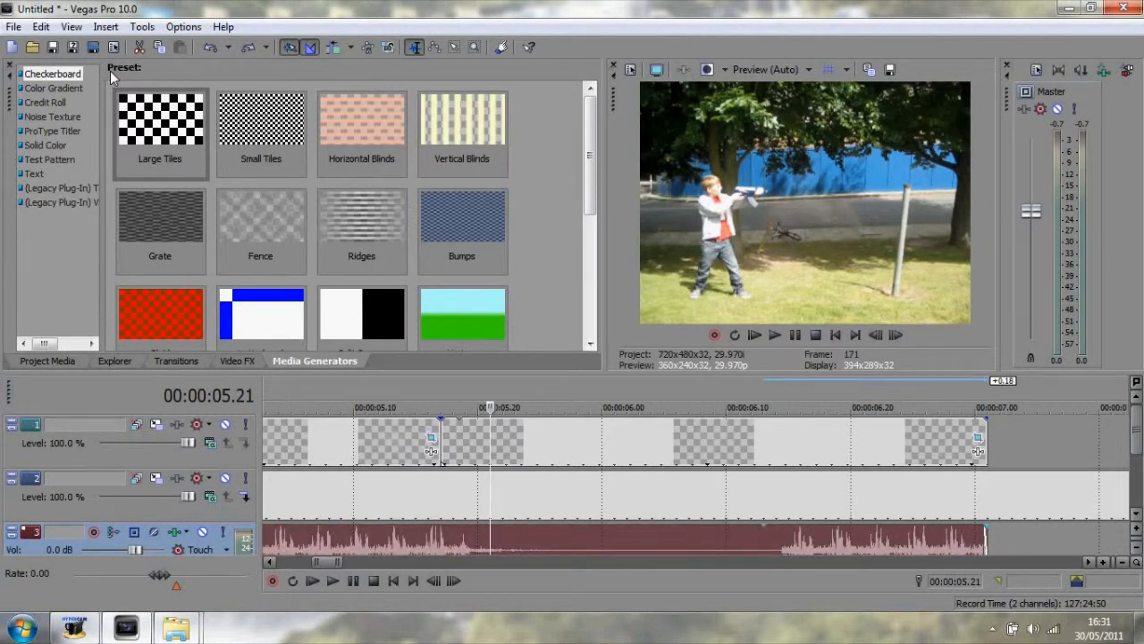
key("Delete")
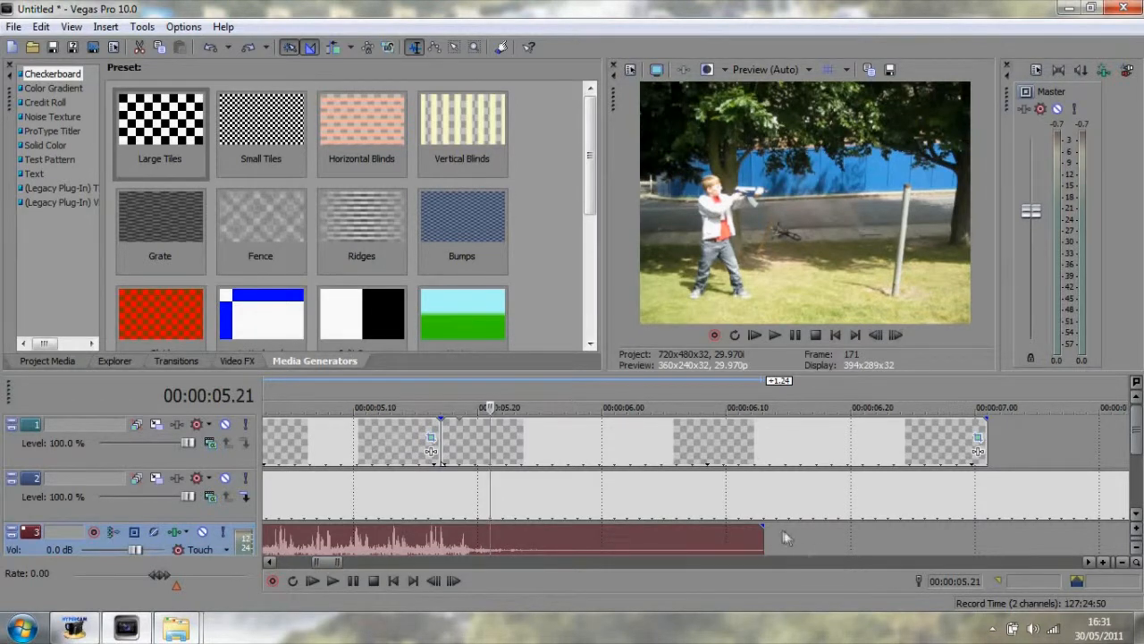
- Trim the gun sound to end near 5.21 and copy it
left_click_drag(764, 532, 490, 541)
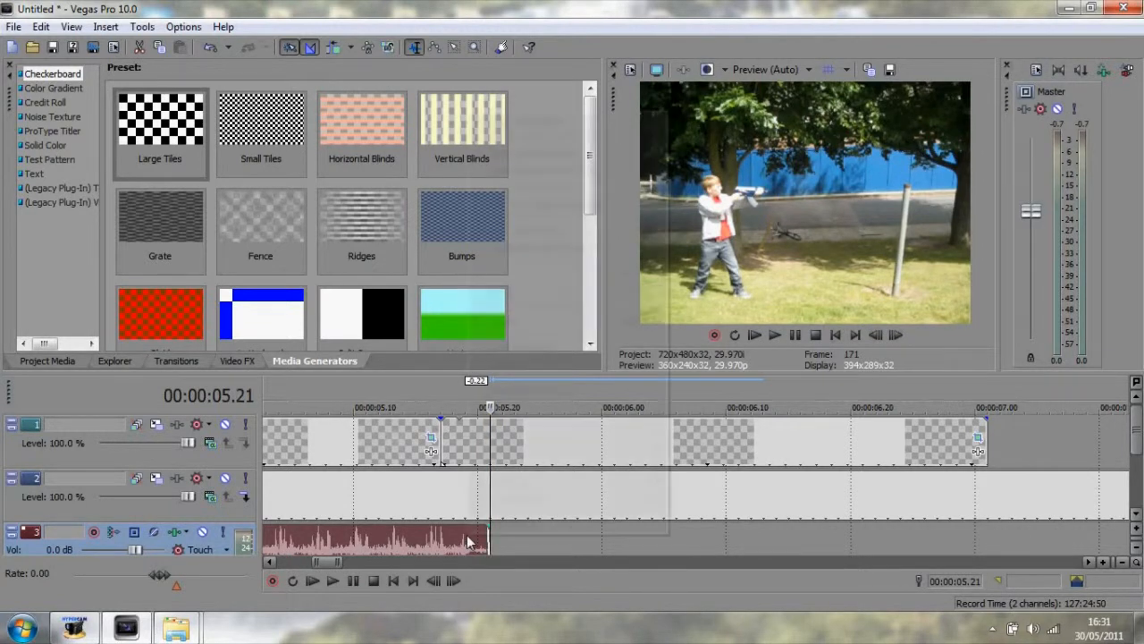
right_click(469, 541)
left_click(528, 291)
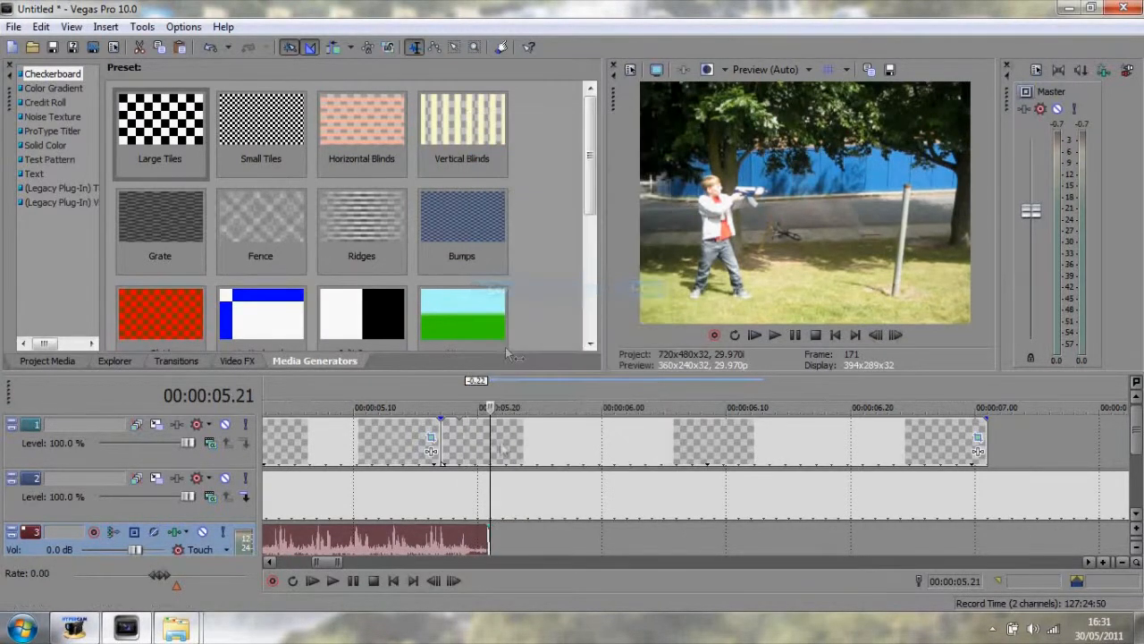
- Paste a second gun sound right after the first and trim its start
right_click(503, 543)
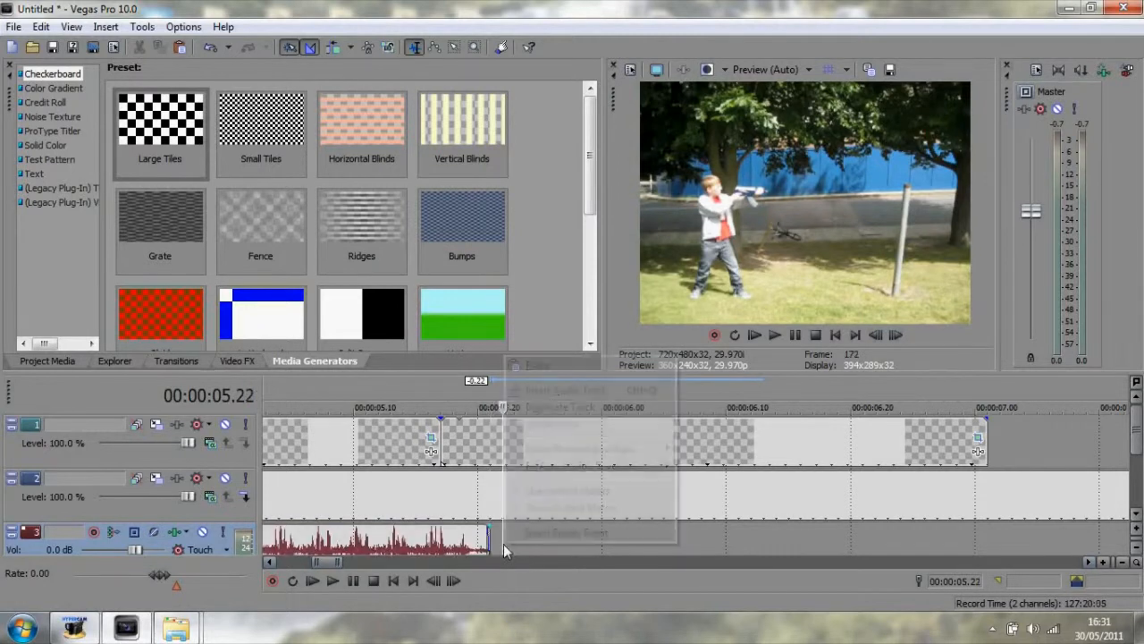
left_click(554, 366)
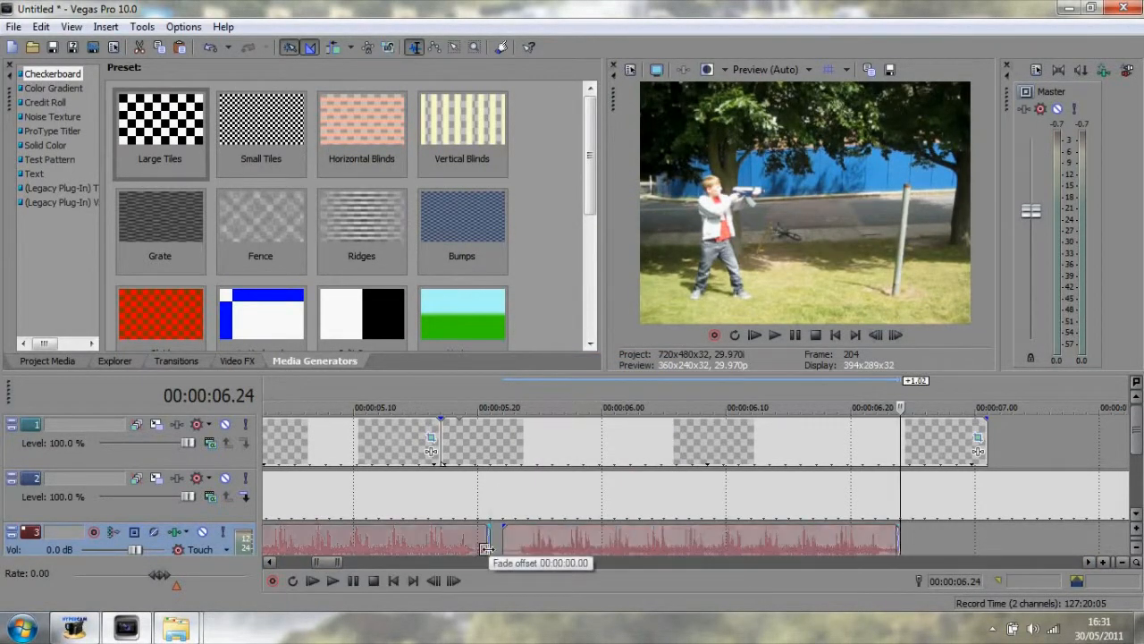
left_click(490, 542)
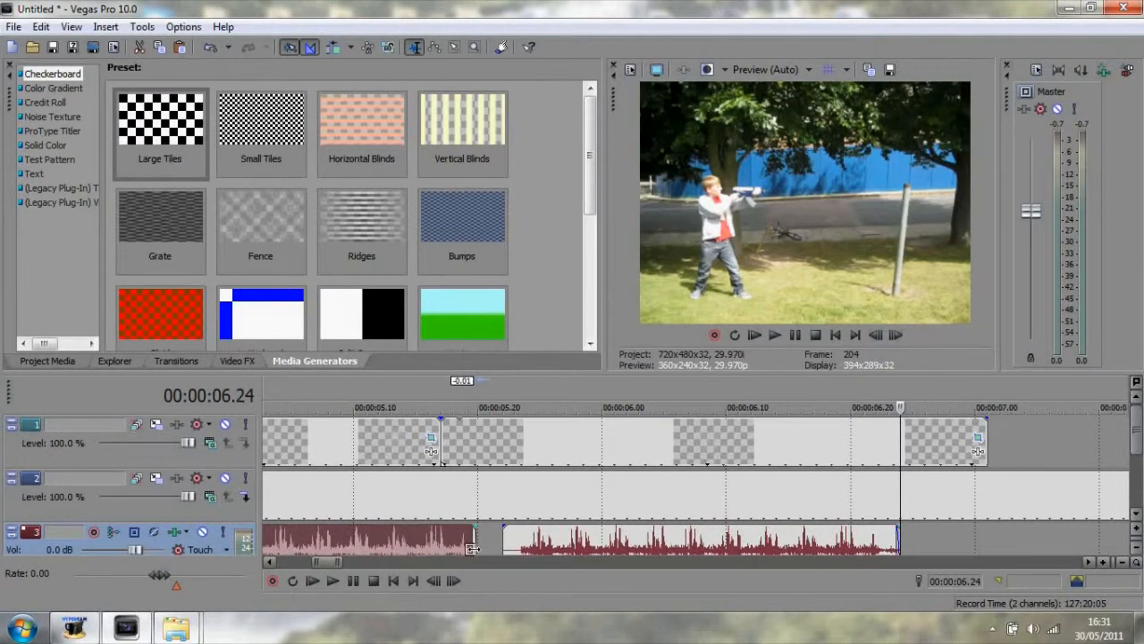
mouse_move(503, 542)
left_mouse_down()
mouse_move(516, 541)
mouse_move(498, 548)
left_mouse_up()
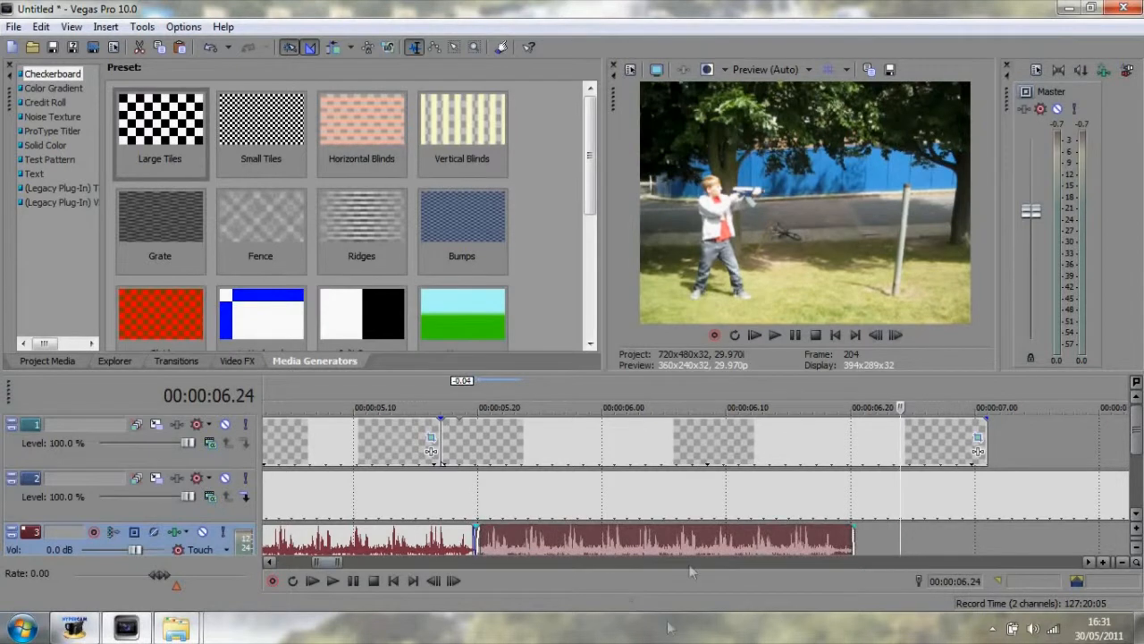
scroll(638, 500, "down", 2)
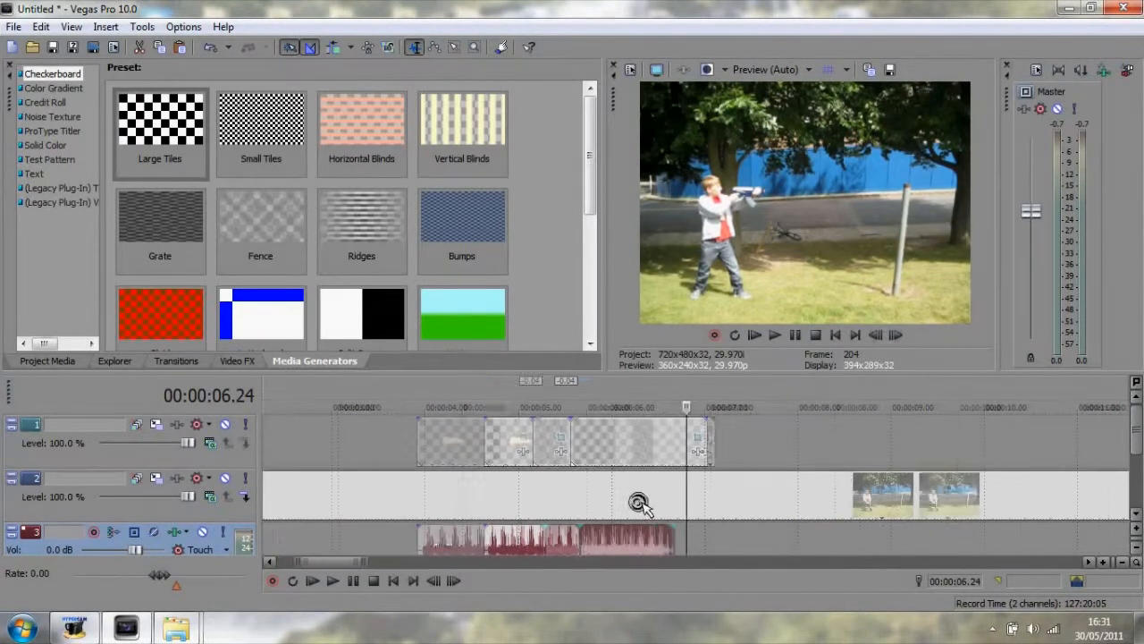
scroll(638, 499, "down", 1)
scroll(638, 499, "down", 2)
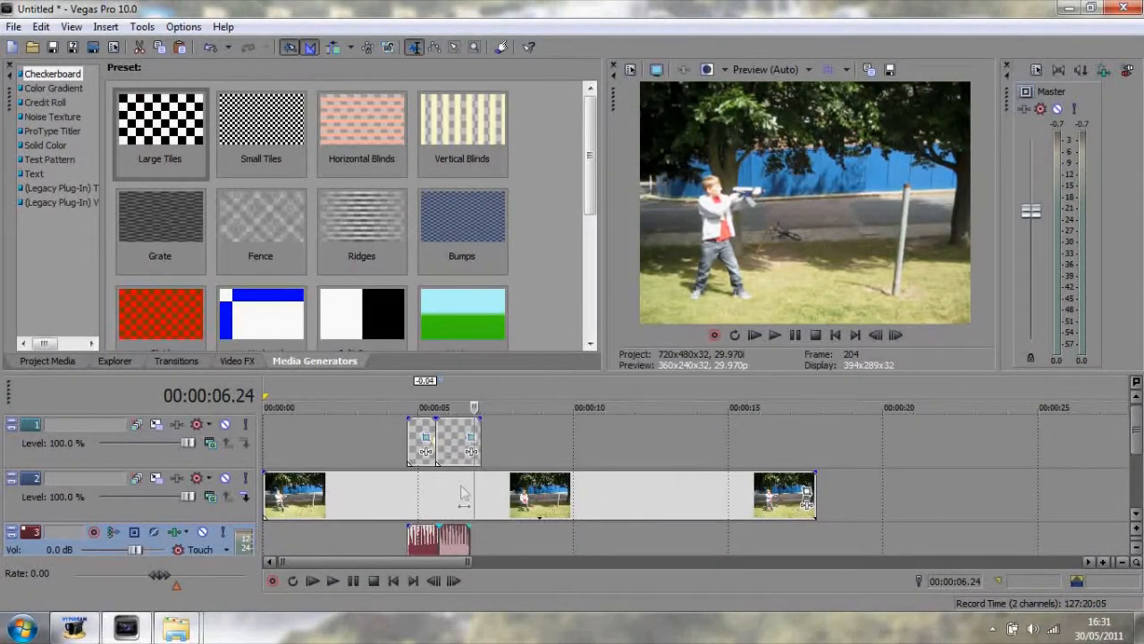
- Lengthen the end of the gun sound slightly and play the gunfire section, pausing at 7.09
left_click_drag(470, 542, 480, 542)
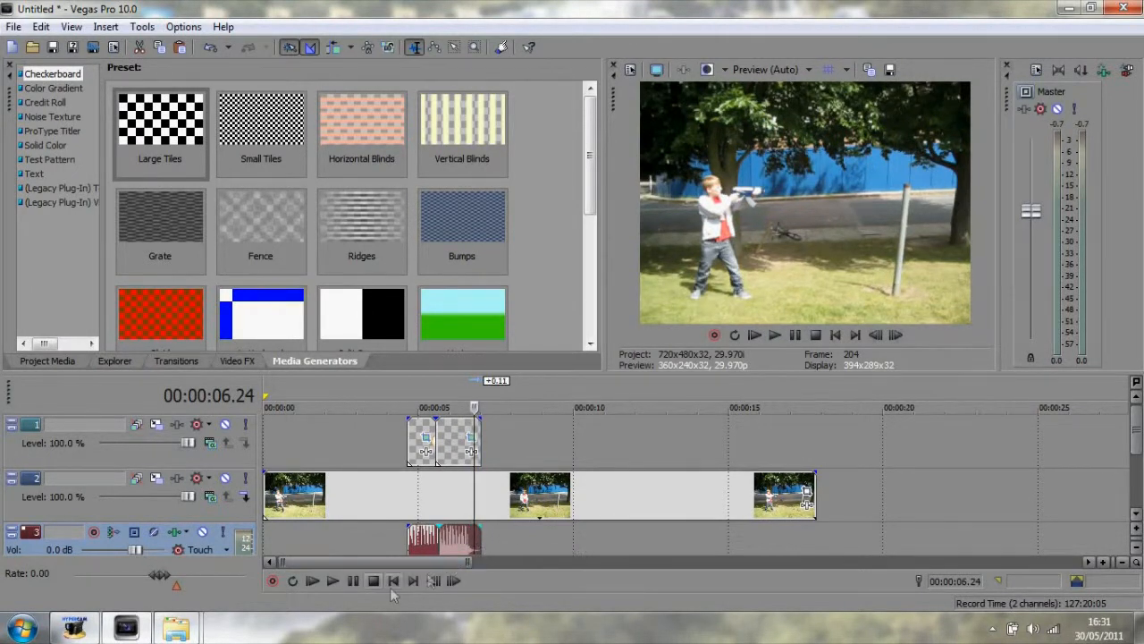
left_click(377, 545)
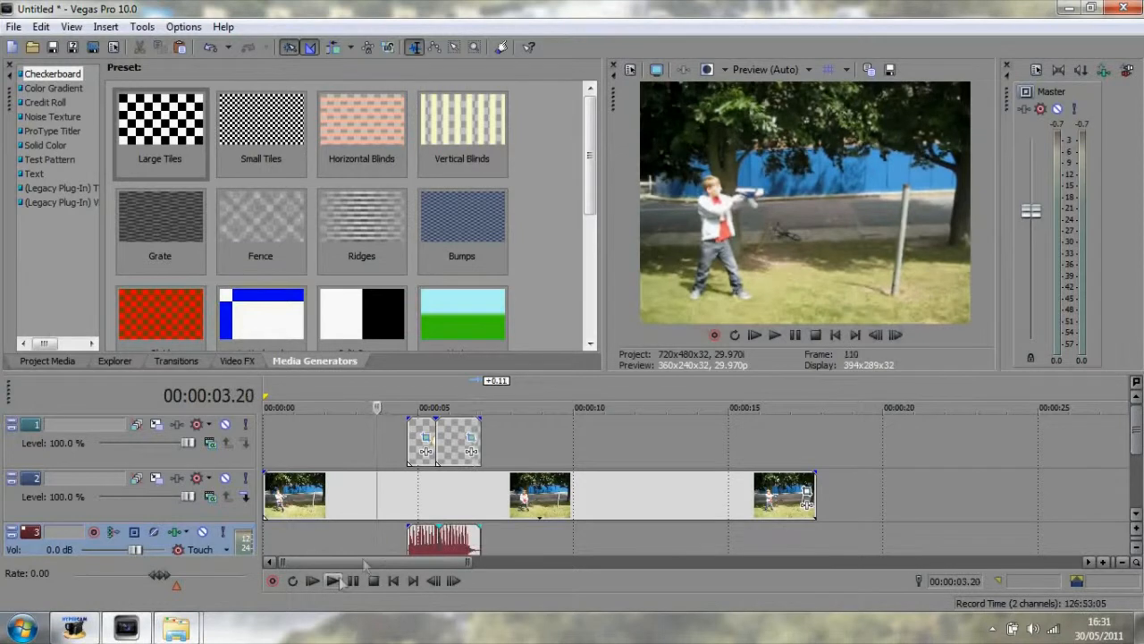
left_click(333, 581)
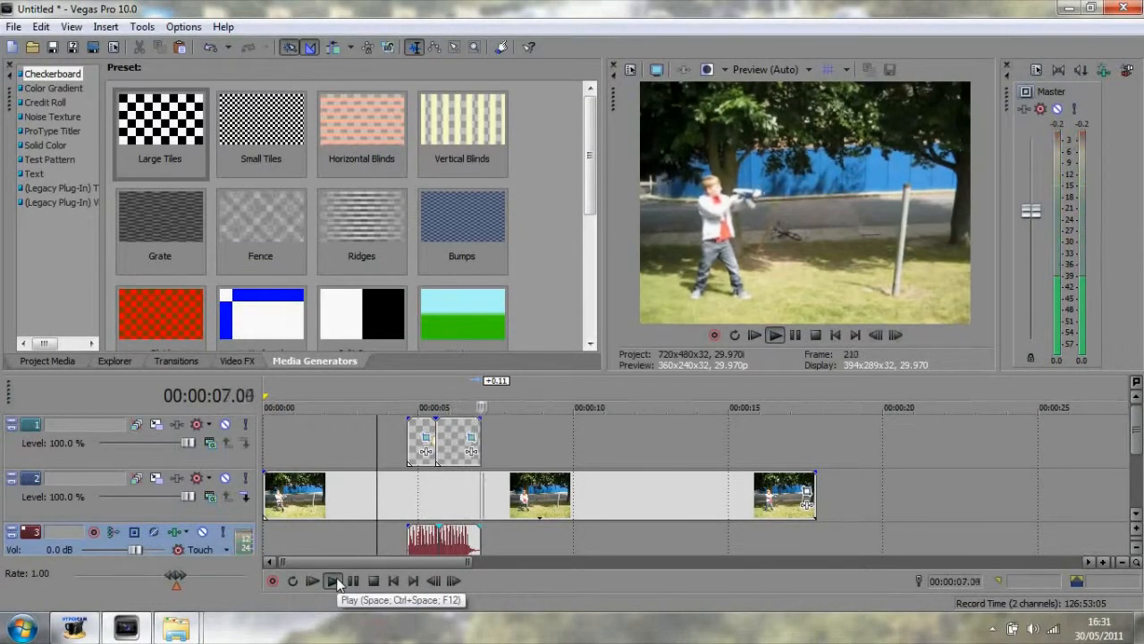
left_click(411, 407)
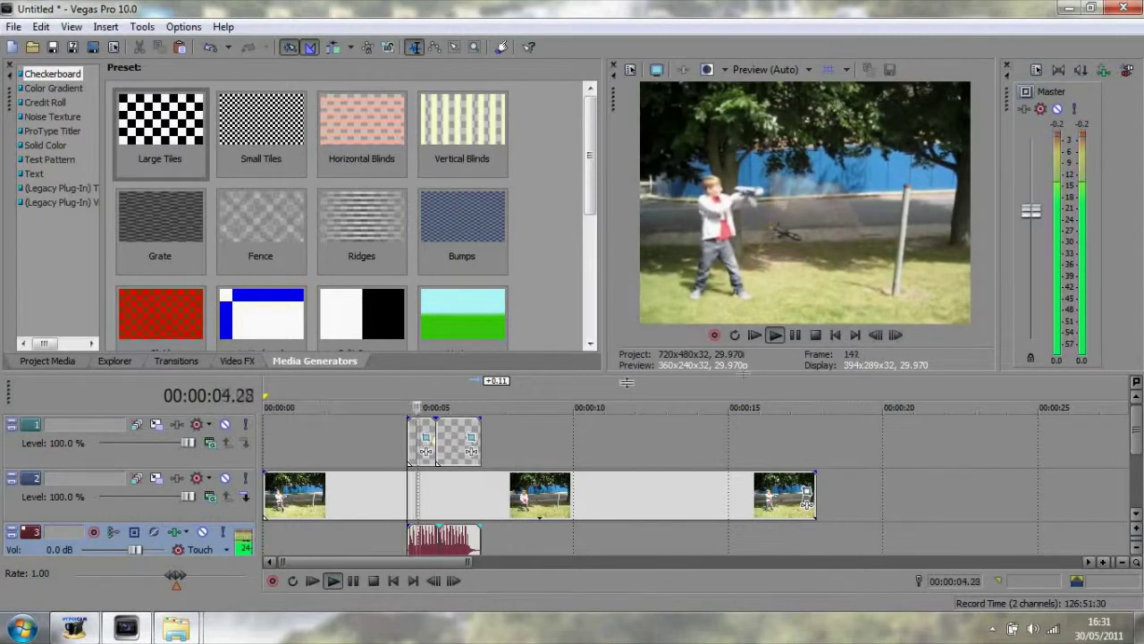
left_click(798, 337)
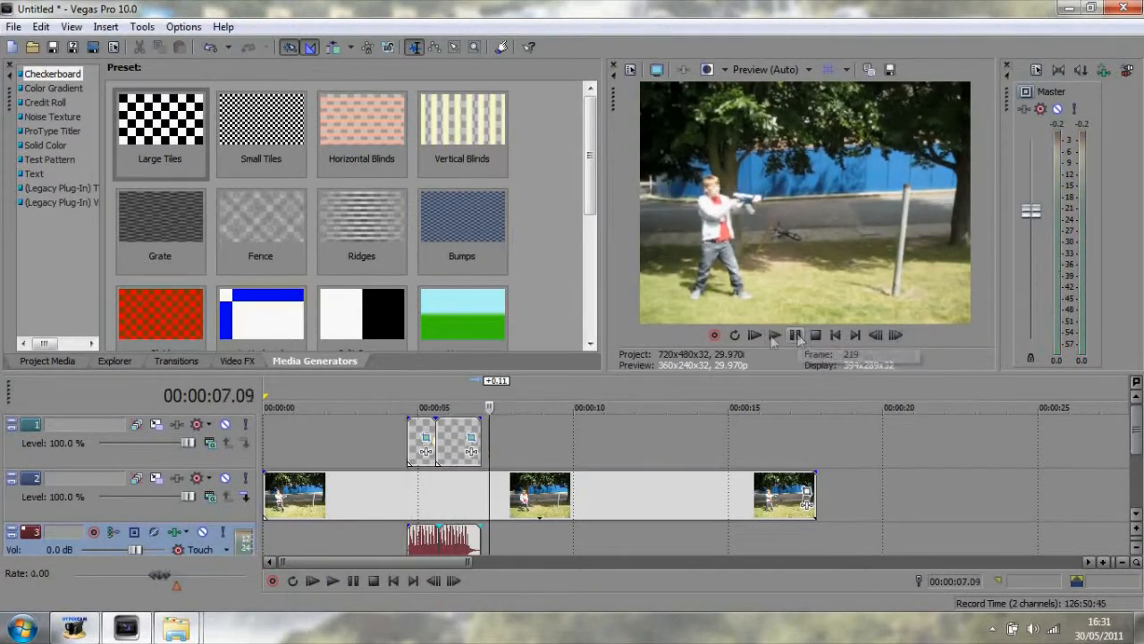
- Play the whole finished clip from the beginning, stopping at 12.04
left_click(266, 407)
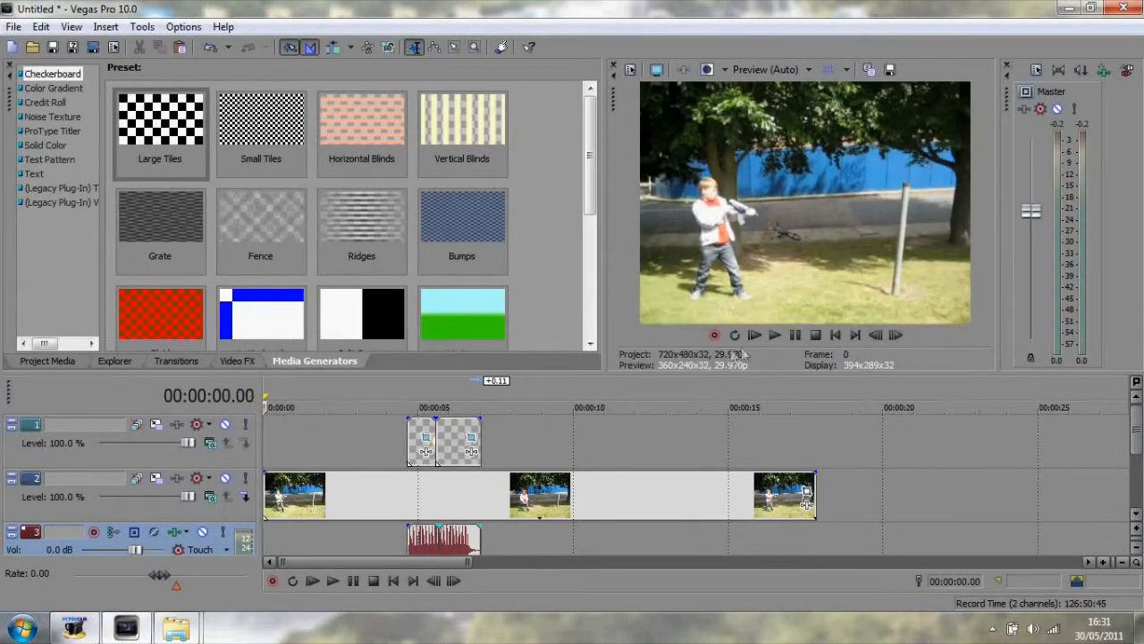
left_click(802, 335)
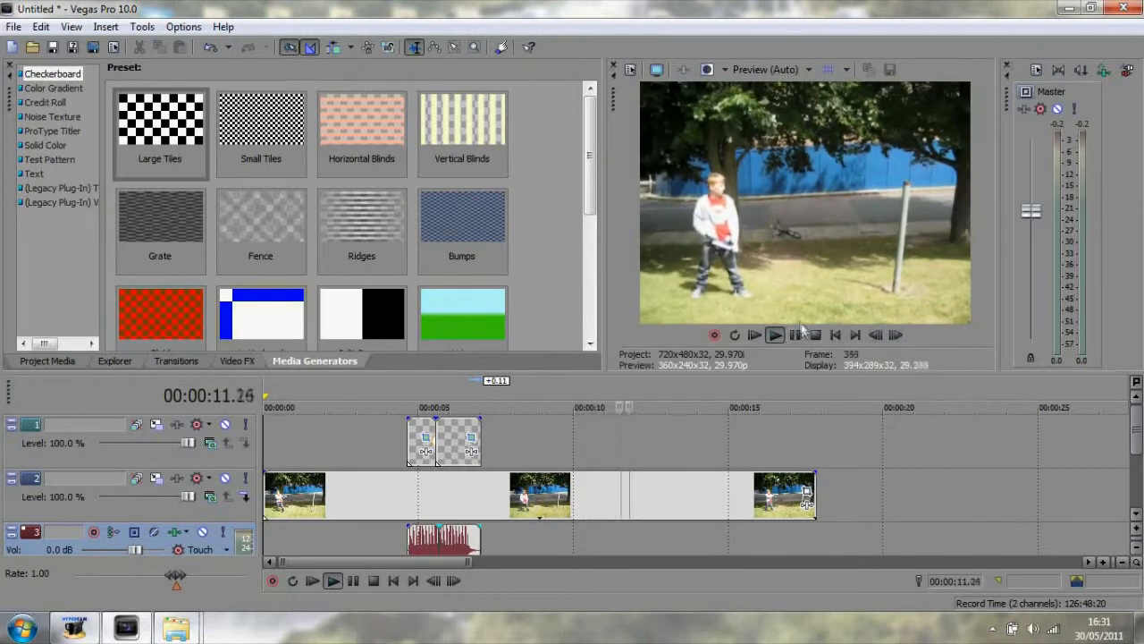
left_click(798, 335)
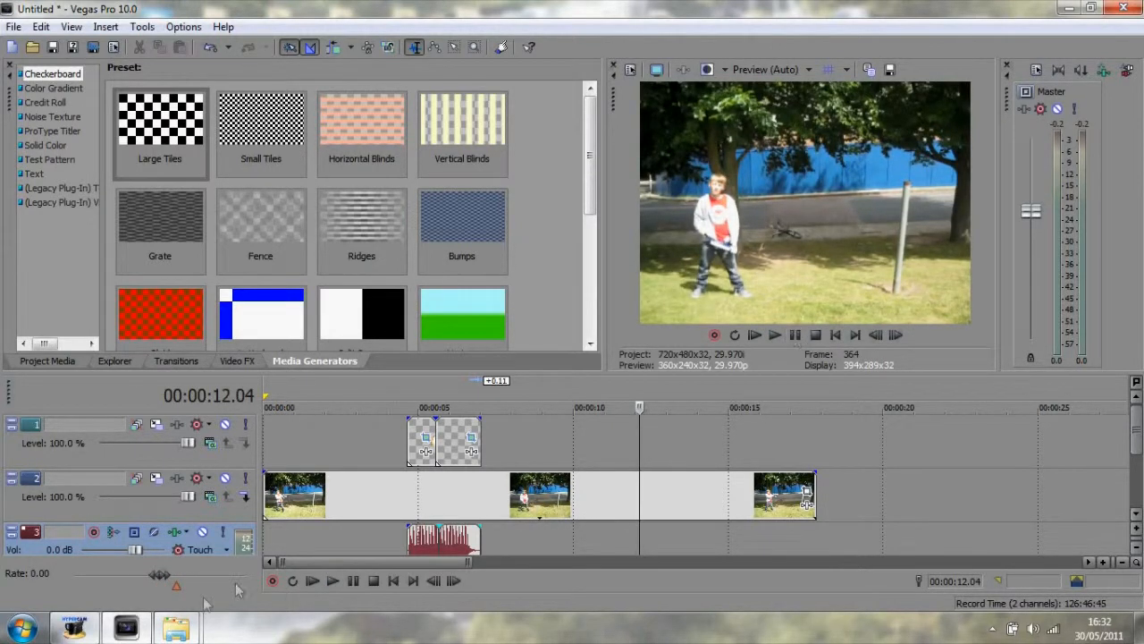